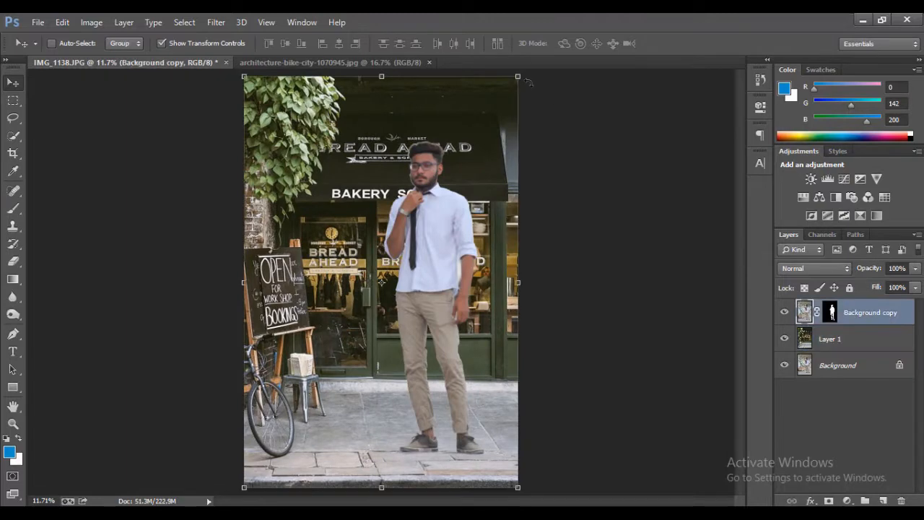
Step: Scale the cut-out man down to about 77% and position him standing on the pavement in front of the bakery
key("ctrl+t")
left_click_drag(518, 76, 481, 117)
left_click_drag(440, 179, 455, 240)
left_click_drag(485, 184, 505, 173)
left_click_drag(485, 238, 476, 220)
left_click_drag(502, 155, 486, 168)
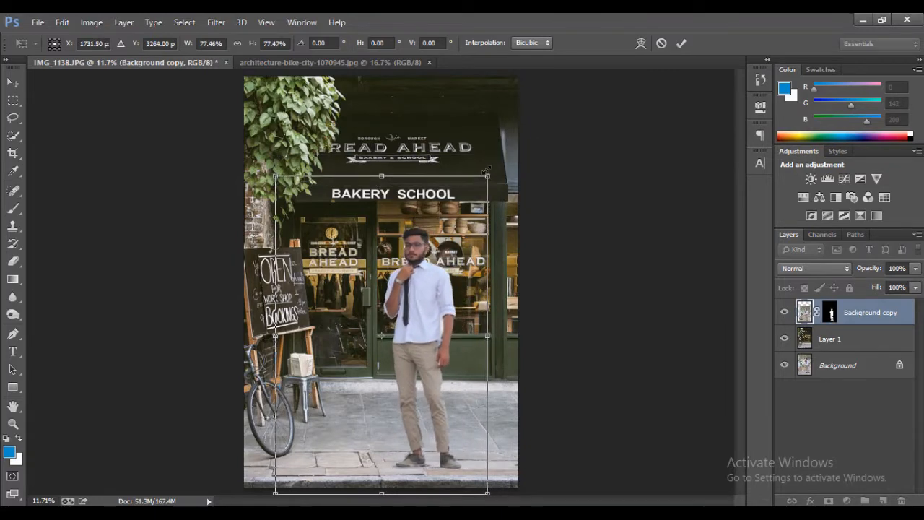
double_click(290, 262)
Step: Widen the canvas sideways with Crop to take in the brick wall, bicycle, green column and traffic cone
key("c")
left_click_drag(241, 280, 124, 292)
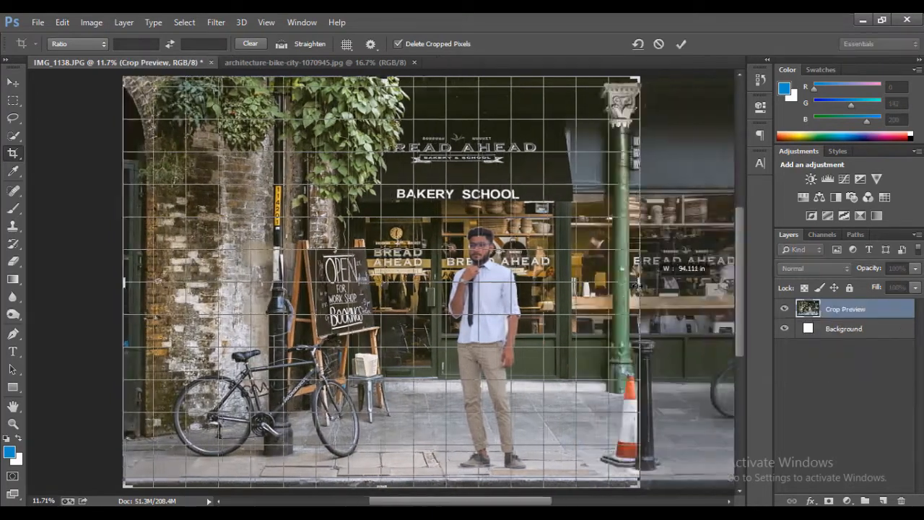
left_click_drag(732, 288, 685, 286)
left_click(675, 44)
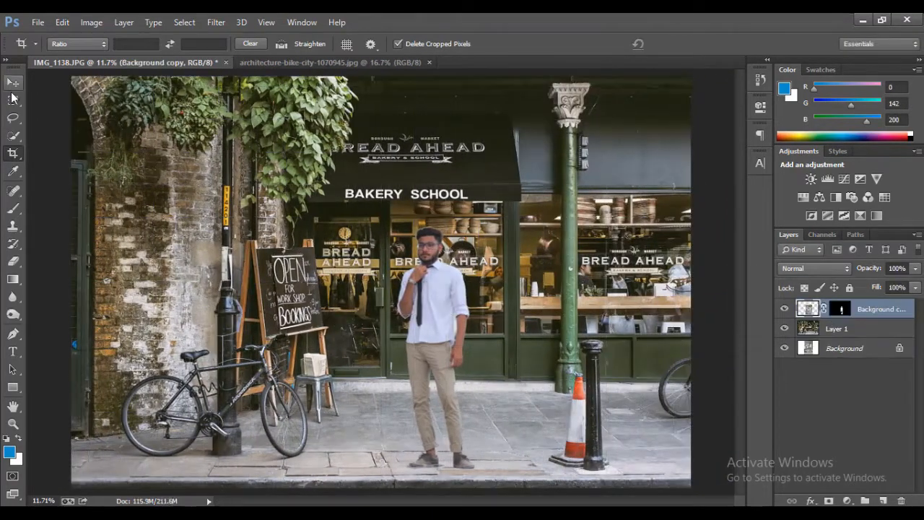
Step: Enlarge the cut-out man to about 120% and place him in front of the shop between the door and the green column
key("v")
key("ctrl+t")
left_click_drag(498, 178, 580, 138)
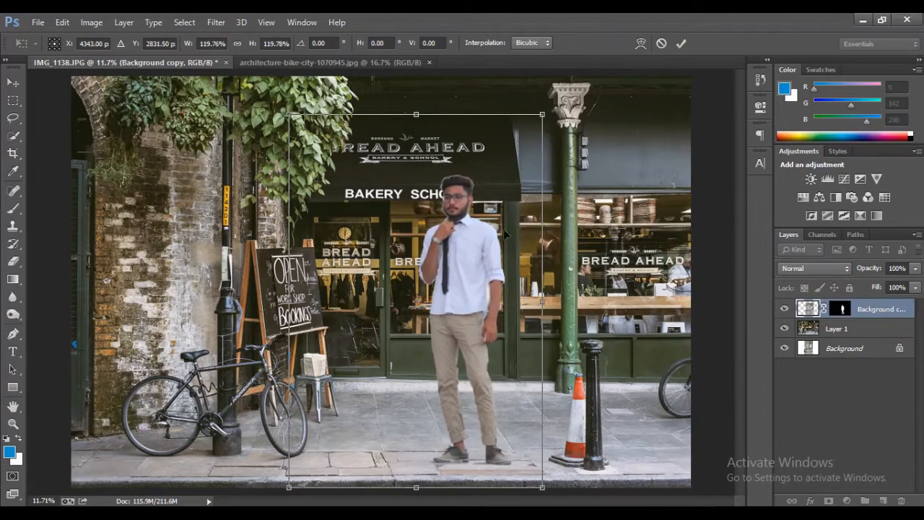
left_click_drag(505, 231, 510, 234)
key("Return")
Step: Refine the man's layer mask by brushing along the hair and face edges with a size 35 refine radius brush
key("z")
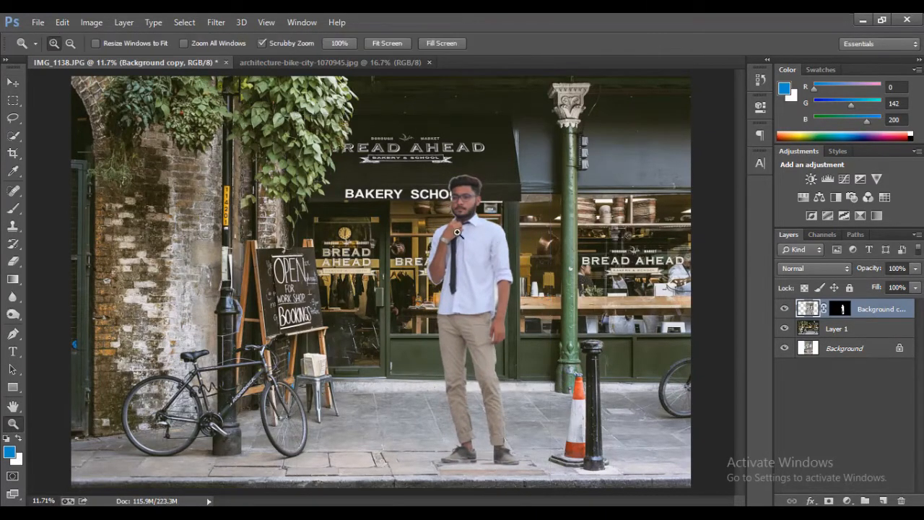
left_click_drag(473, 186, 509, 250)
right_click(837, 310)
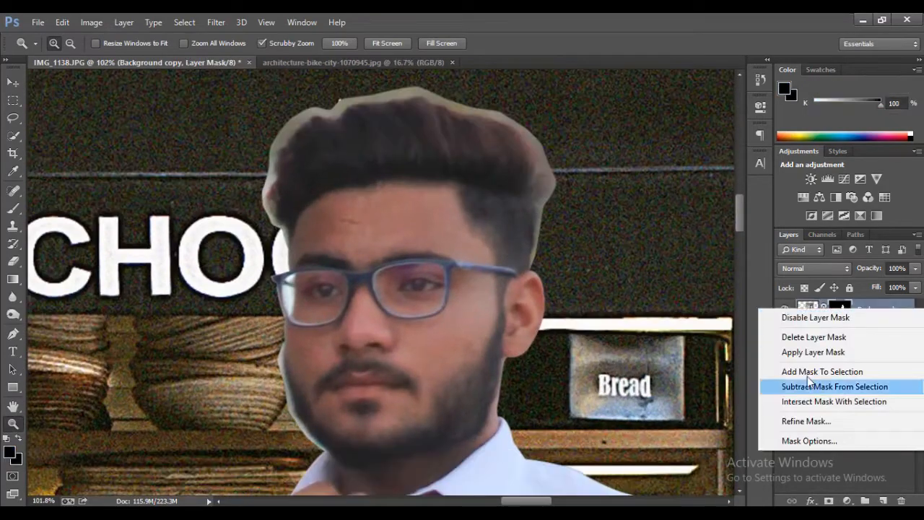
left_click(805, 421)
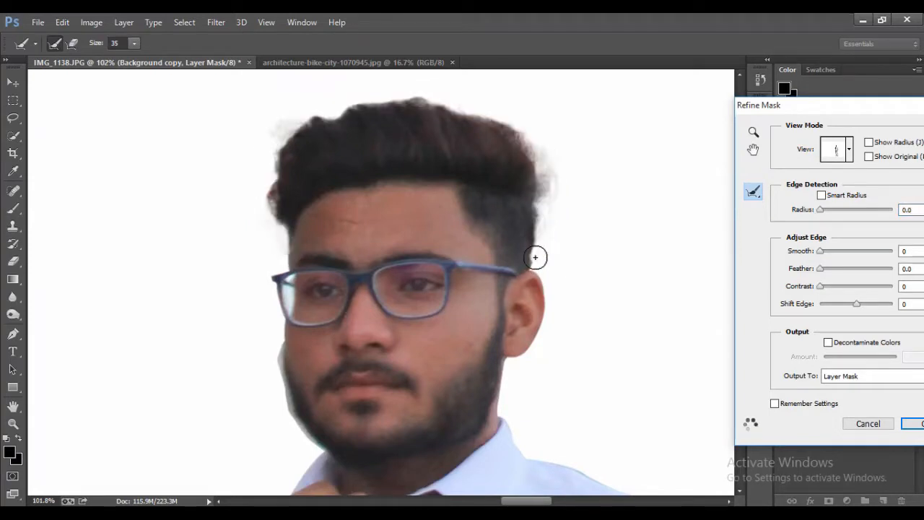
mouse_move(307, 338)
left_mouse_down()
mouse_move(317, 225)
mouse_move(331, 289)
left_mouse_up()
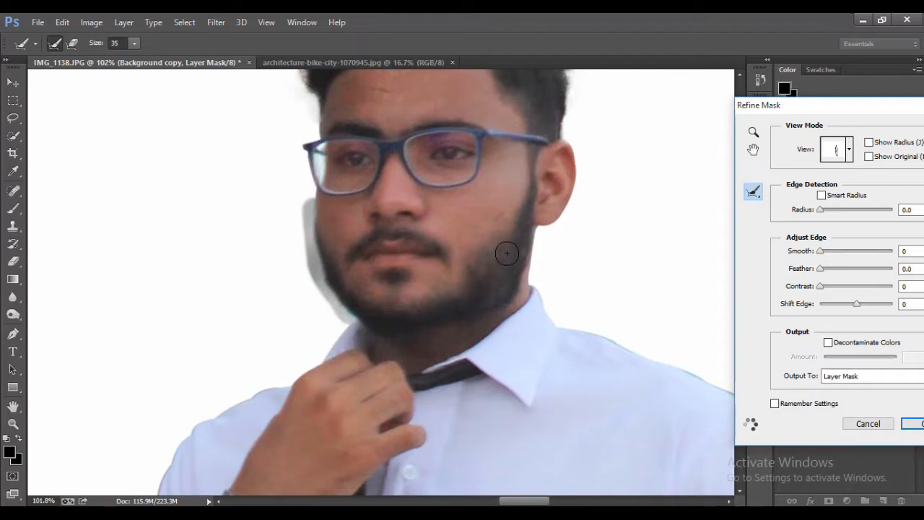
scroll(472, 257, "down", 10)
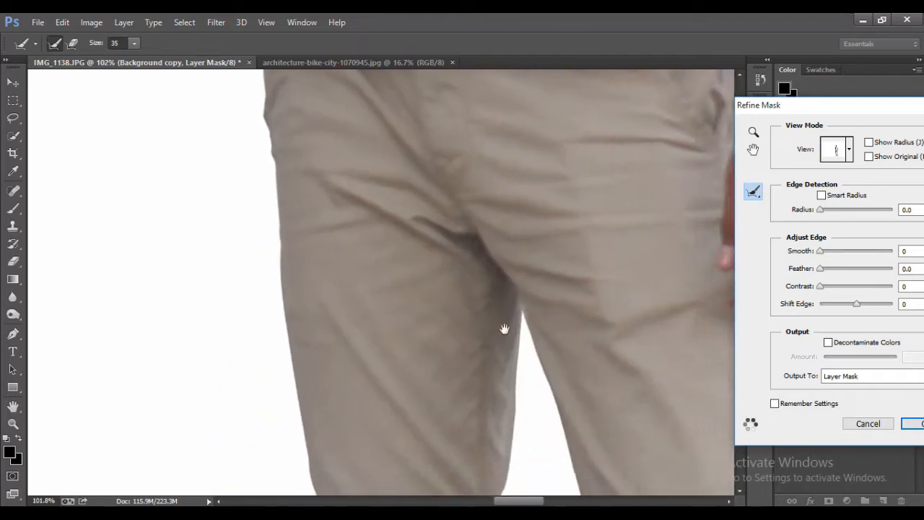
scroll(504, 329, "up", 10)
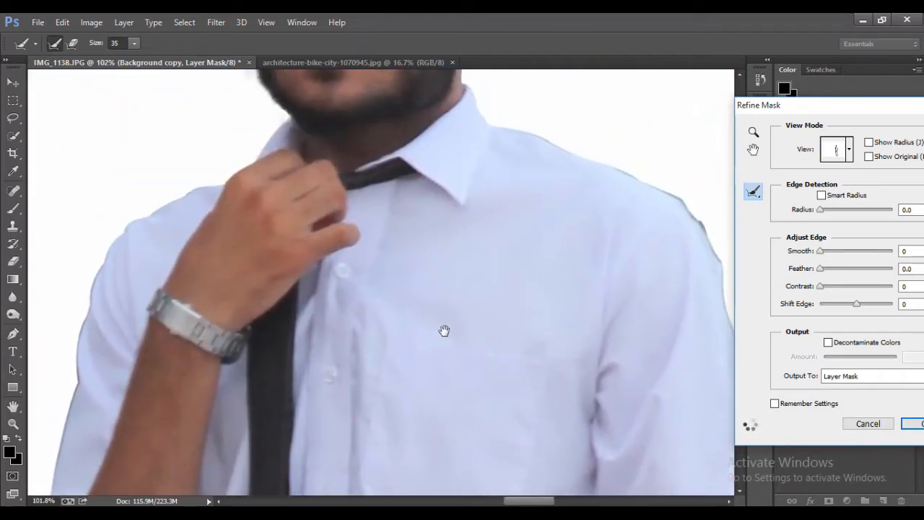
scroll(445, 344, "up", 3)
left_click(922, 426)
Step: Outline the bright old-background patch inside the outer edge of the glasses lens with a Pen path and convert it to a selection
key("z")
scroll(336, 334, "up", 5)
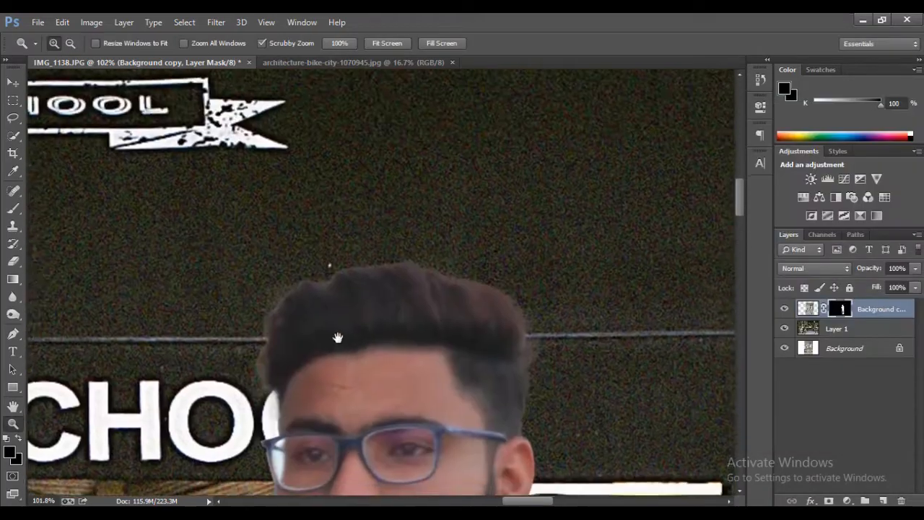
scroll(404, 347, "down", 4)
scroll(280, 263, "up", 3)
left_click_drag(280, 263, 399, 308)
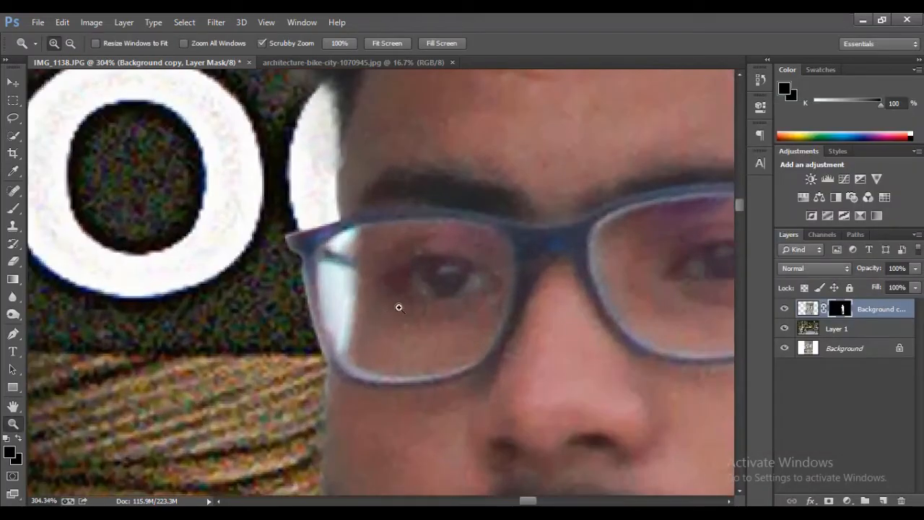
left_click(12, 333)
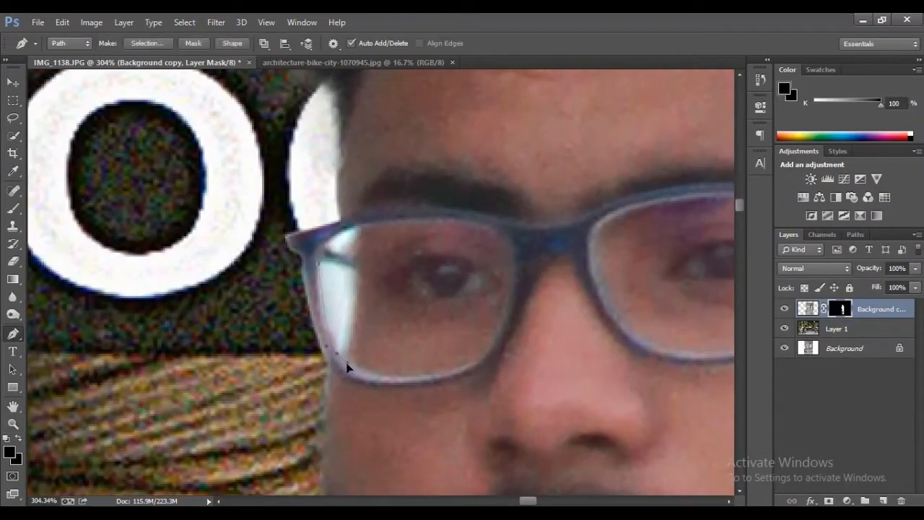
right_click(325, 275)
left_click(379, 239)
left_click(535, 155)
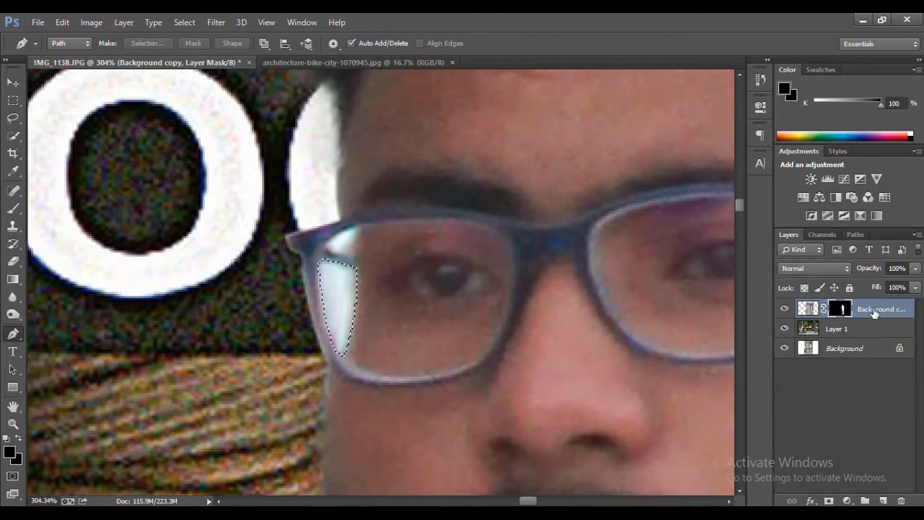
Step: Make the selected lens patch semi-transparent by painting black at 26% opacity on the man's layer mask, and deselect it
left_click(807, 309)
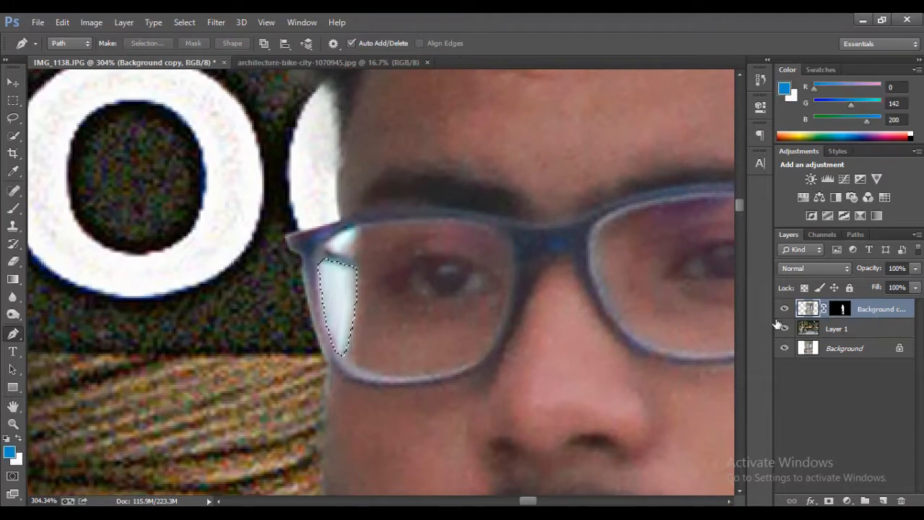
left_click(840, 309)
left_click(811, 309)
left_click(842, 310)
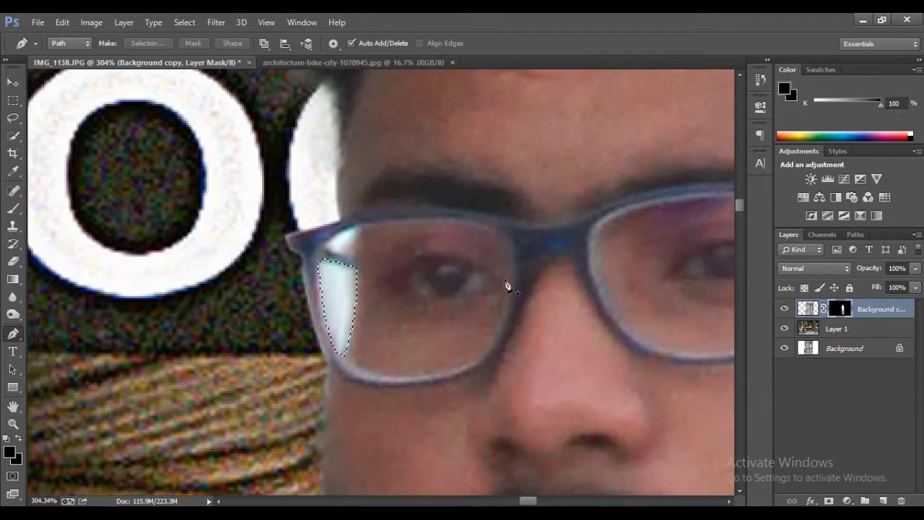
left_click(13, 208)
left_click(351, 302)
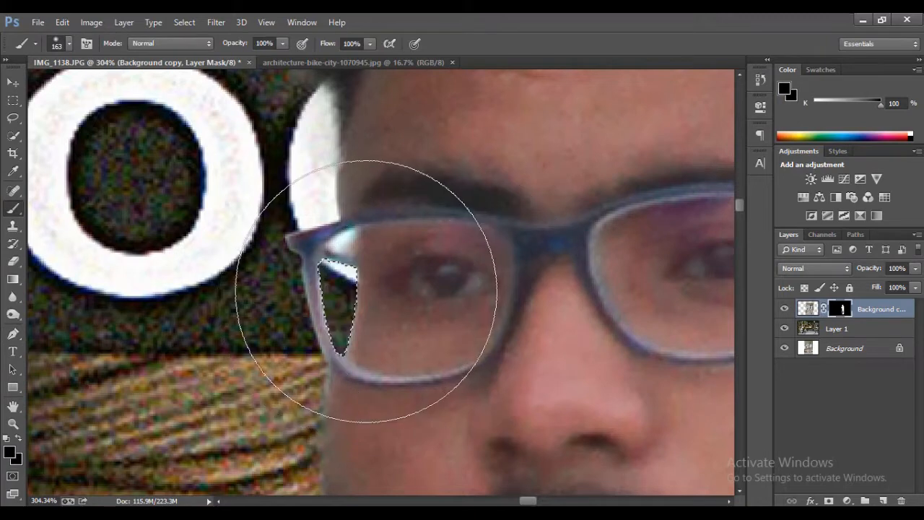
key("ctrl+z")
left_click(340, 267)
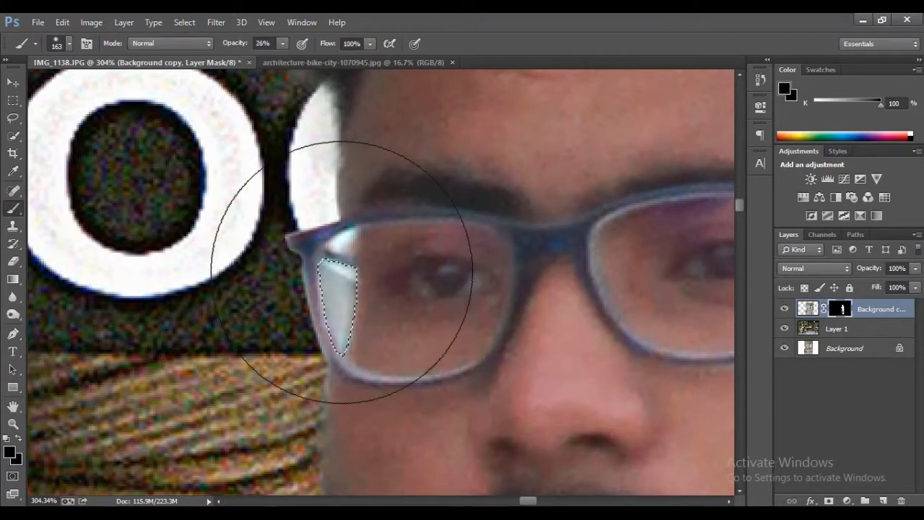
left_click(361, 306)
key("m")
right_click(347, 221)
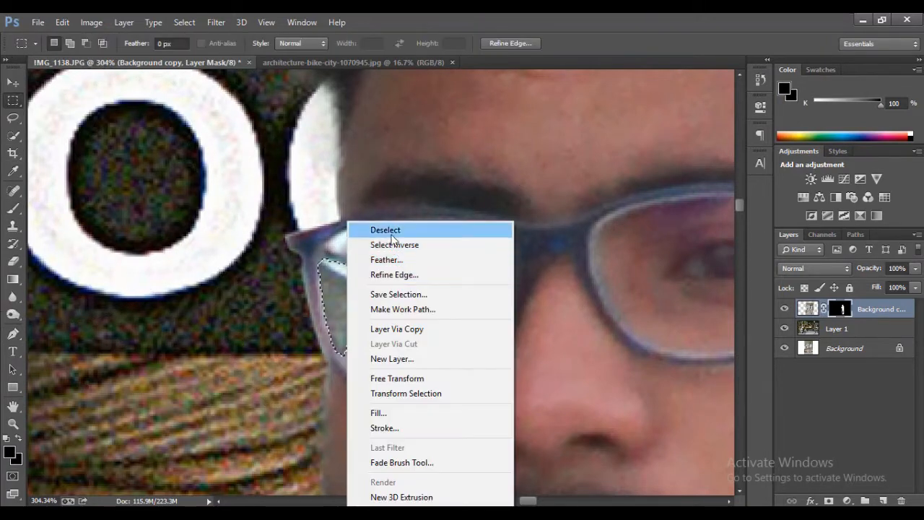
left_click(403, 231)
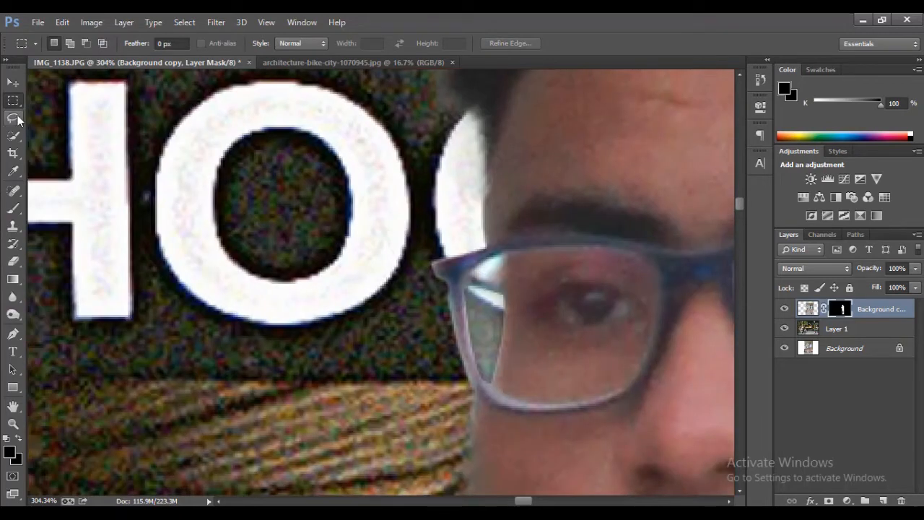
Step: Copy a rectangular piece of Layer 1 around the sign's letter O, beside the glasses, to a new layer
left_click_drag(407, 397, 430, 387)
key("alt+[")
right_click(396, 306)
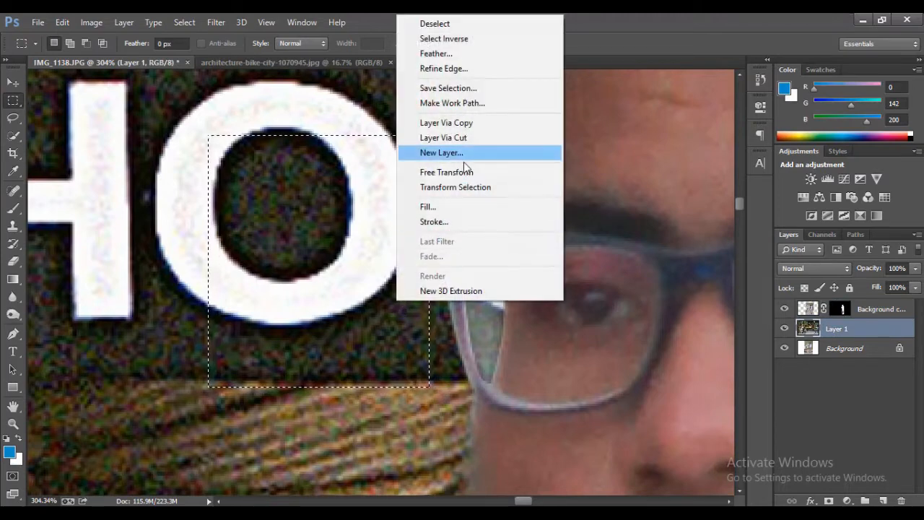
left_click(462, 122)
Step: Move the copied letter piece behind the glasses and distort its corners to fit the outer part of the lens
key("v")
left_click_drag(219, 147, 438, 268)
key("ctrl+t")
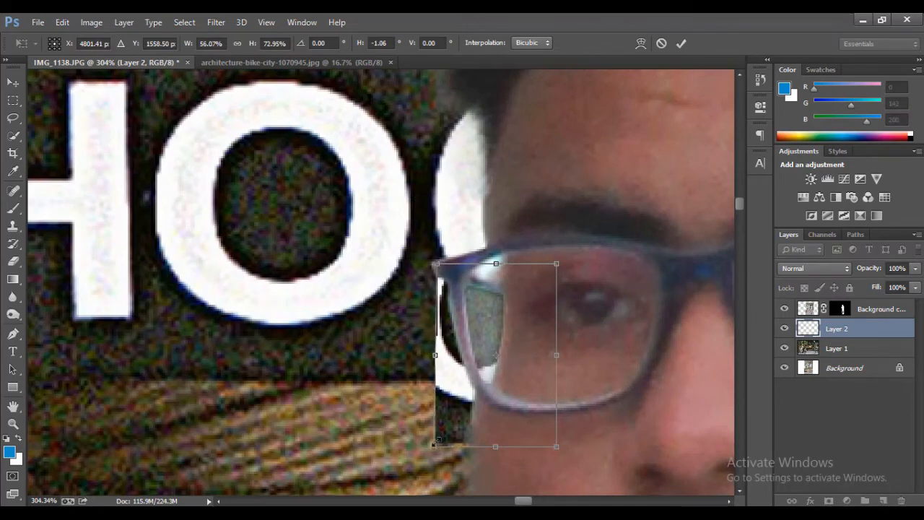
left_click_drag(435, 446, 478, 392)
mouse_move(459, 328)
left_mouse_down()
mouse_move(413, 339)
mouse_move(460, 326)
left_mouse_up()
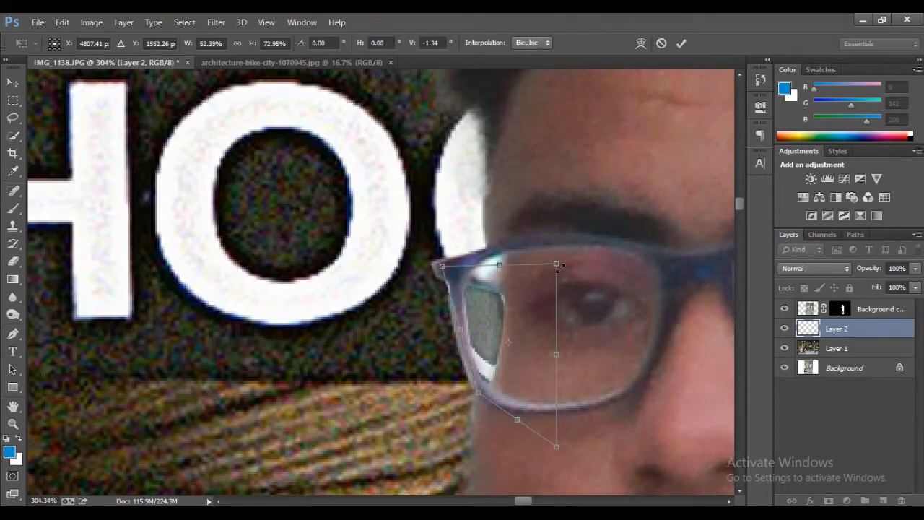
left_click_drag(557, 267, 504, 288)
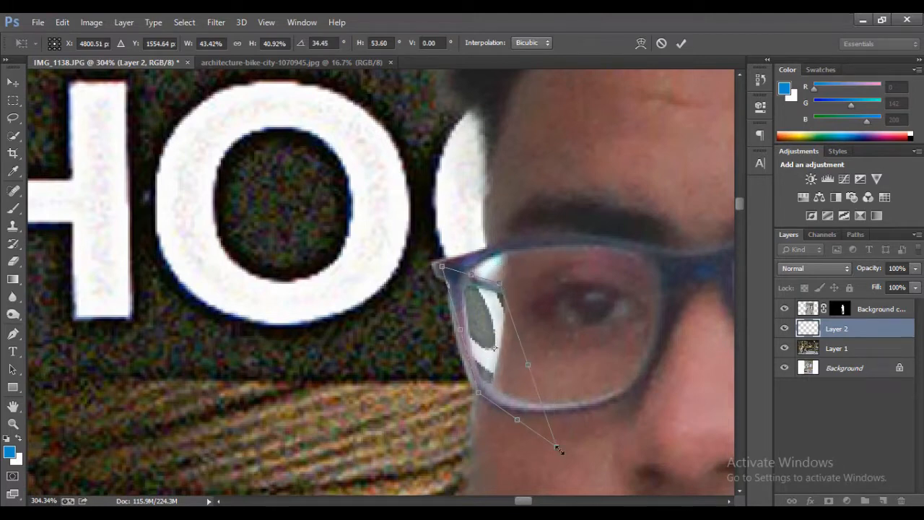
left_click_drag(558, 449, 528, 418)
left_click(681, 43)
left_click(866, 410)
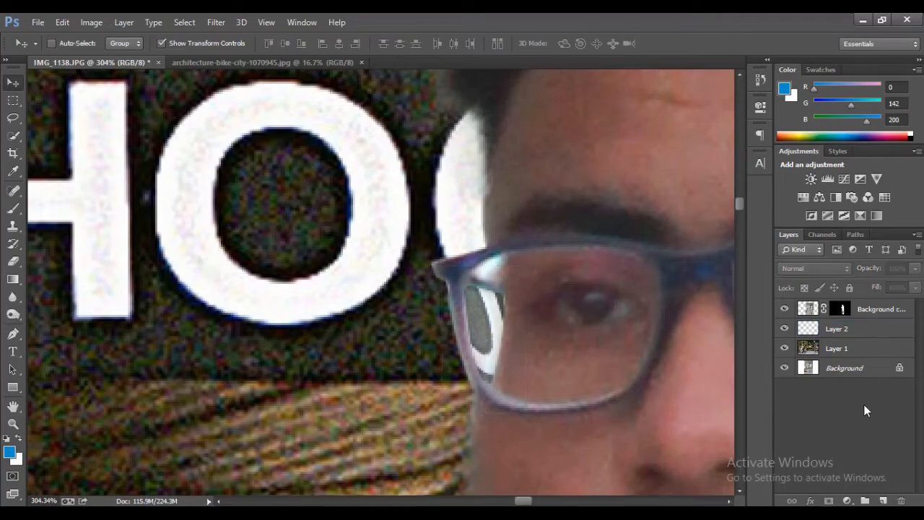
Step: Outline the small white patch at the lens's upper outer corner with a Pen path and make it a selection on the layer mask
left_click(13, 423)
left_click(387, 43)
left_click_drag(447, 192, 20, 170)
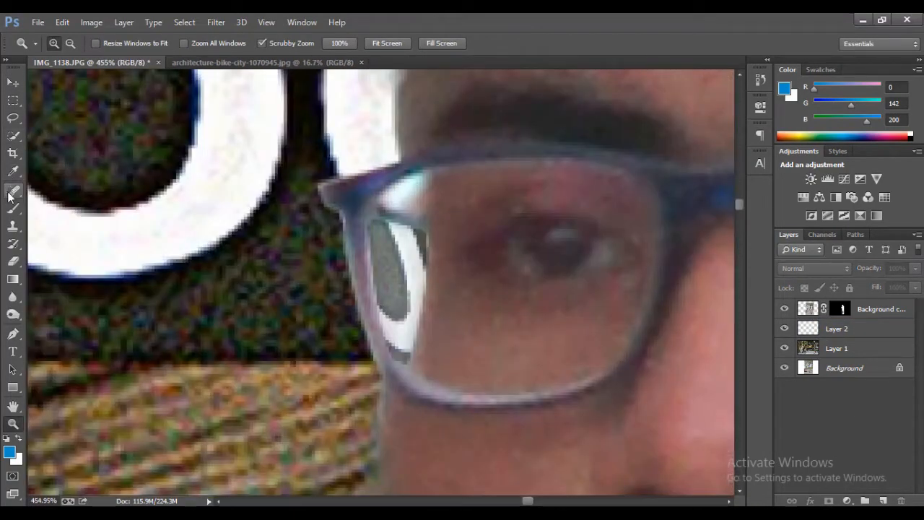
left_click(13, 333)
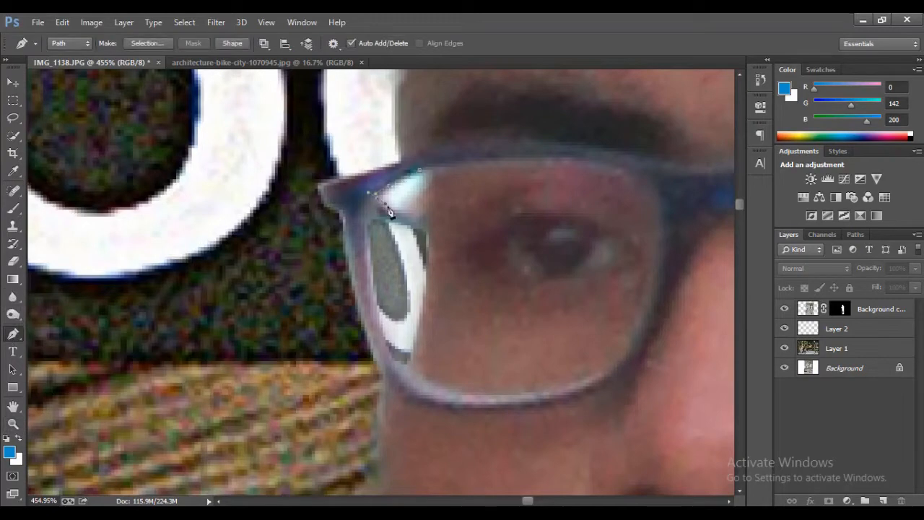
left_click(841, 309)
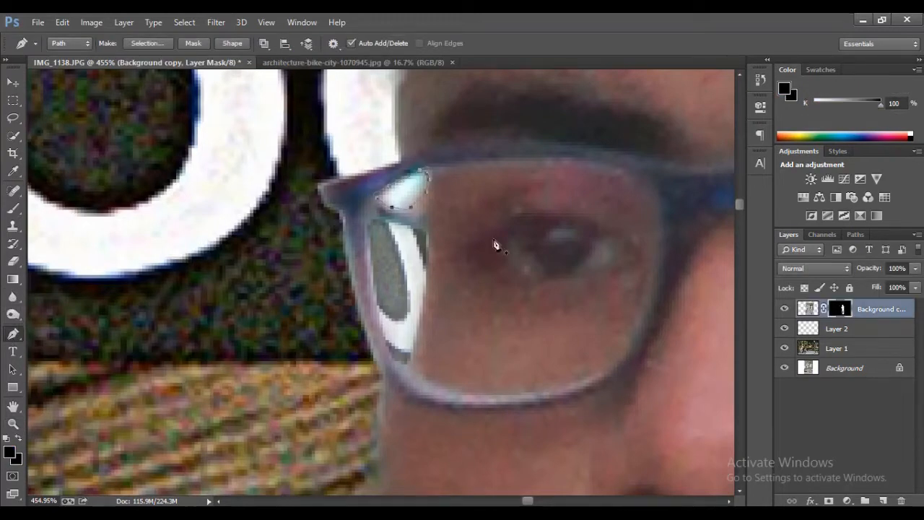
right_click(413, 186)
left_click(499, 235)
left_click(532, 156)
Step: Fade the selected upper lens patch with the black brush at 26% opacity on the mask, and deselect it
left_click(13, 209)
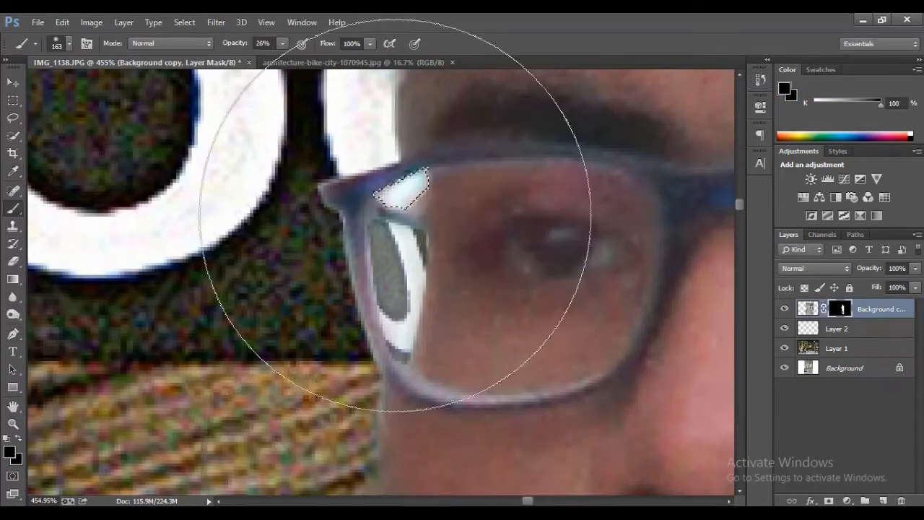
key("m")
right_click(429, 202)
left_click(444, 209)
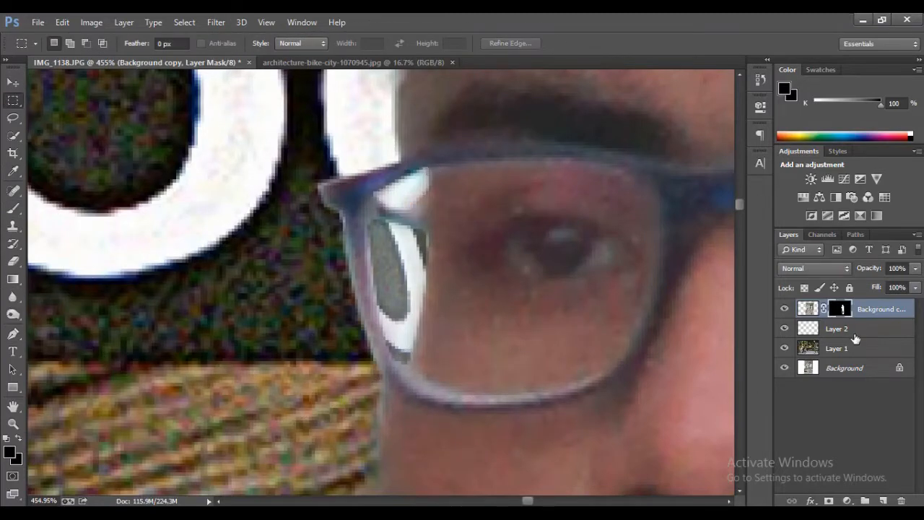
Step: Apply a Gaussian Blur with a radius of about 2 pixels to Layer 2 and fit the whole image in view
left_click(838, 348)
left_click(837, 329)
left_click(216, 21)
mouse_move(238, 172)
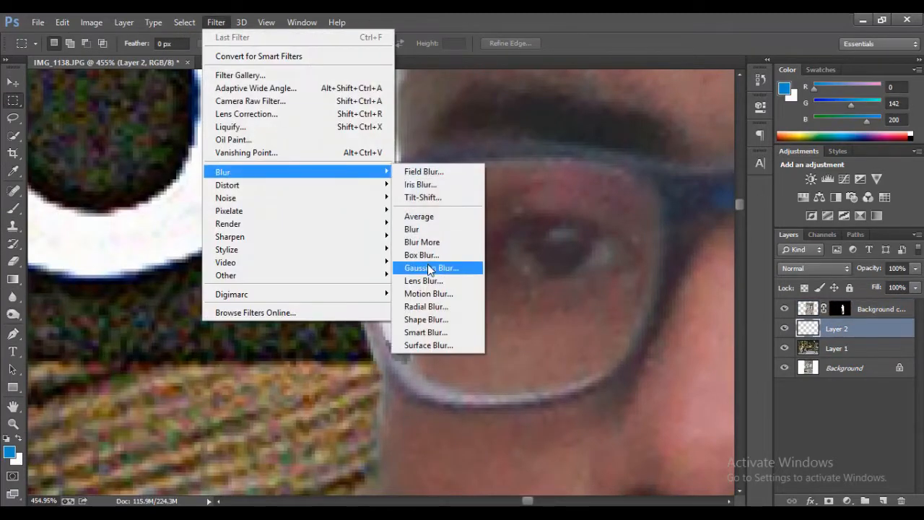
left_click(423, 264)
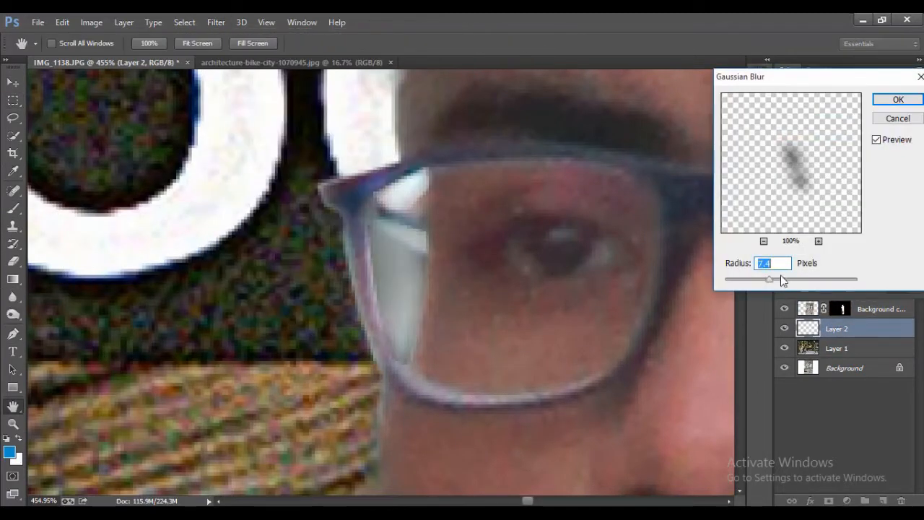
left_click_drag(779, 279, 737, 280)
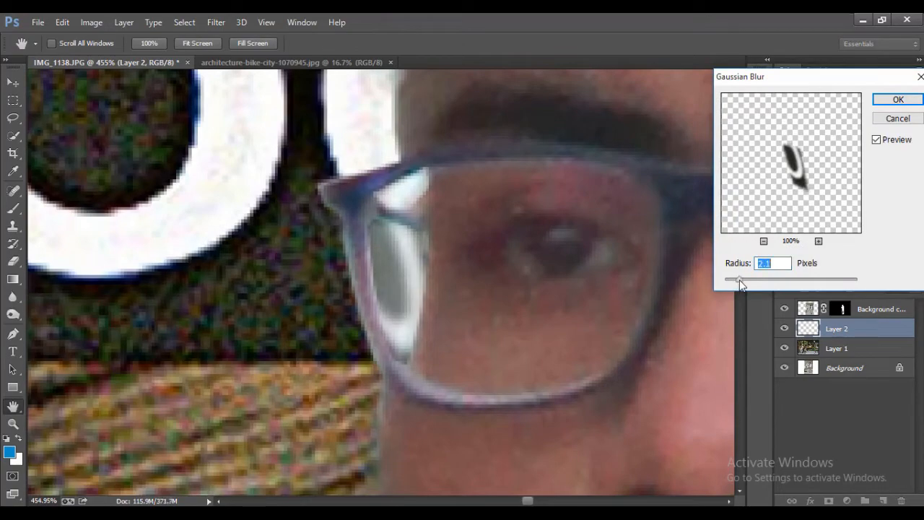
left_click(898, 99)
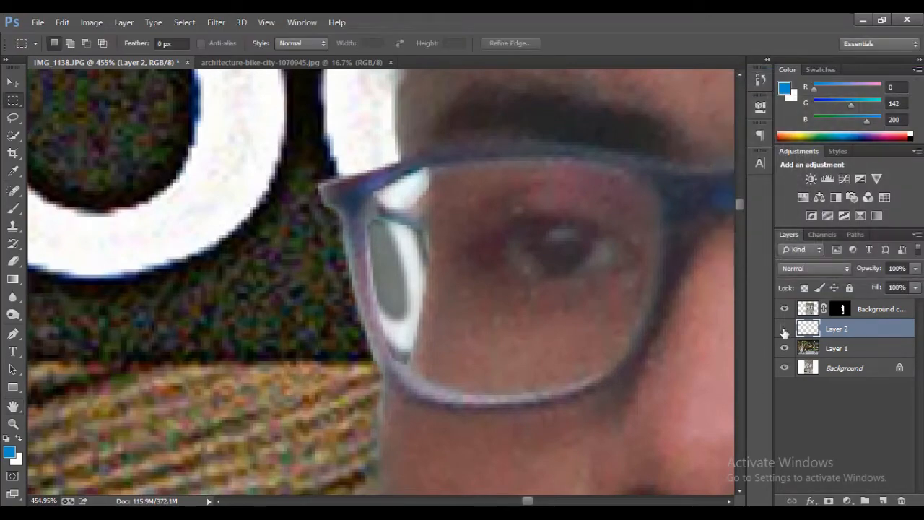
key("z")
key("ctrl+0")
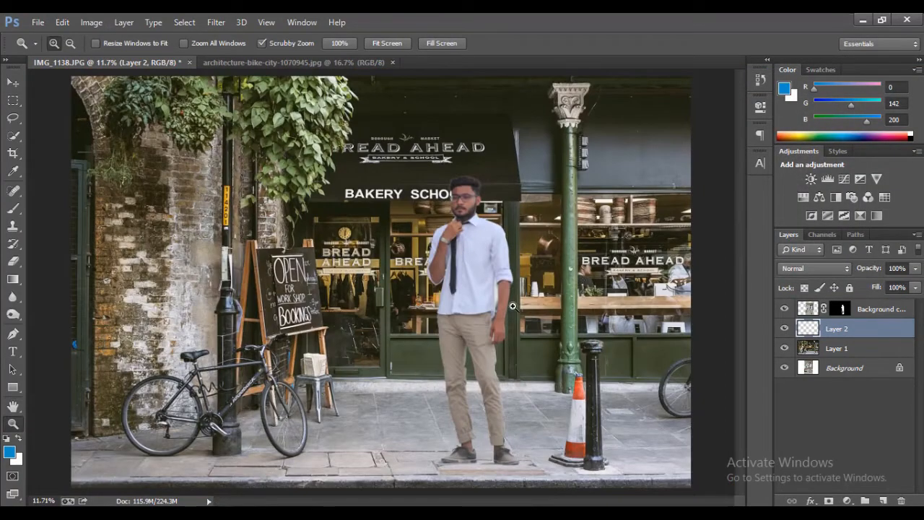
Step: Outline the leftover white gap between the shirt and the hanging forearm with a Pen path, following the shirt edge, arm and sleeve cuff
left_click_drag(513, 307, 358, 125)
key("p")
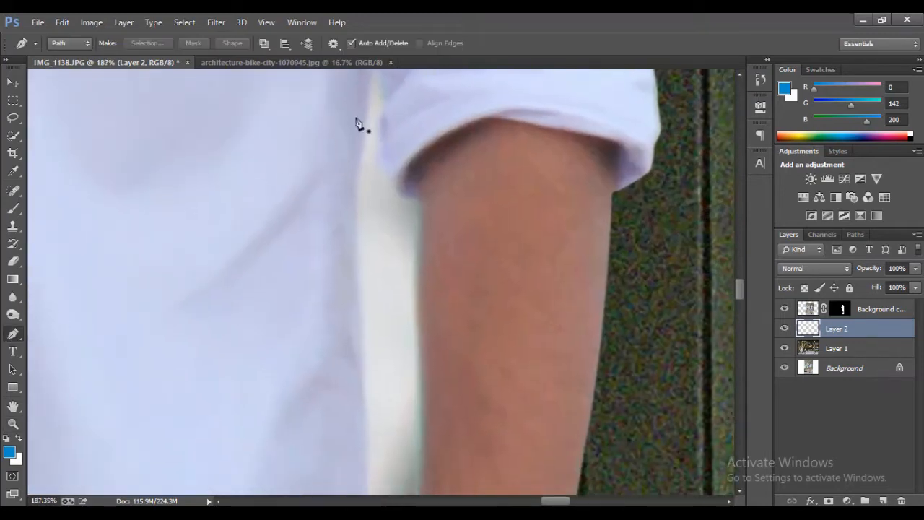
left_click(359, 277)
scroll(355, 223, "down", 5)
left_click(354, 245)
scroll(345, 423, "down", 2)
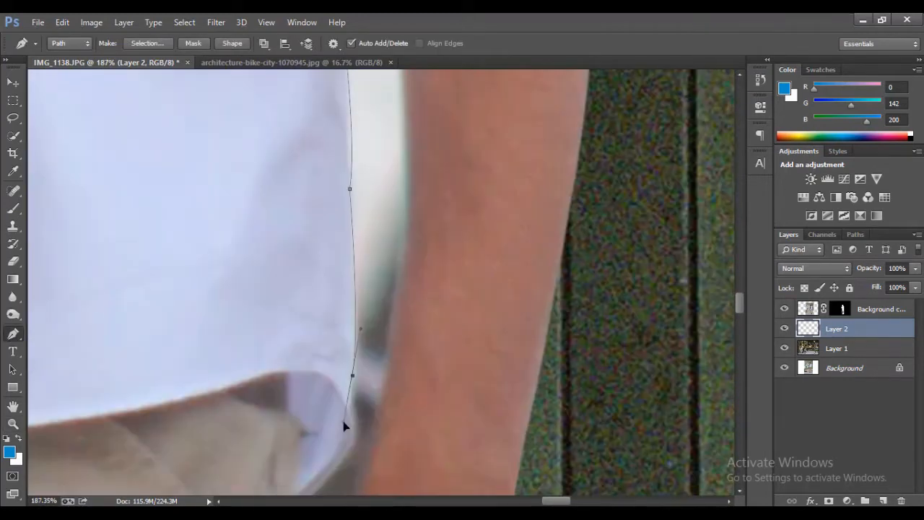
left_click(350, 383)
scroll(304, 386, "down", 4)
left_click(304, 386)
scroll(313, 349, "down", 2)
scroll(313, 349, "up", 10)
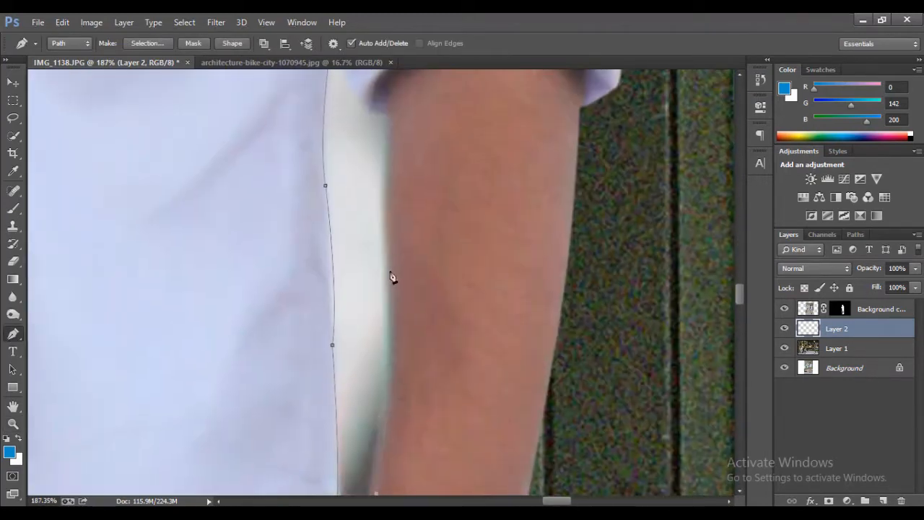
Step: Turn the path into a selection, clear that gap from the man's layer mask, and deselect it
right_click(351, 178)
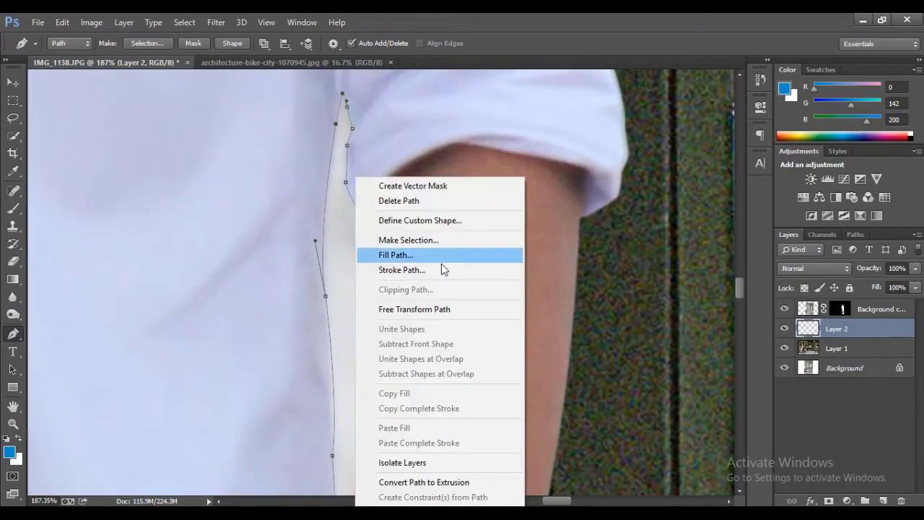
left_click(412, 238)
left_click(532, 158)
left_click(833, 312)
key("Delete")
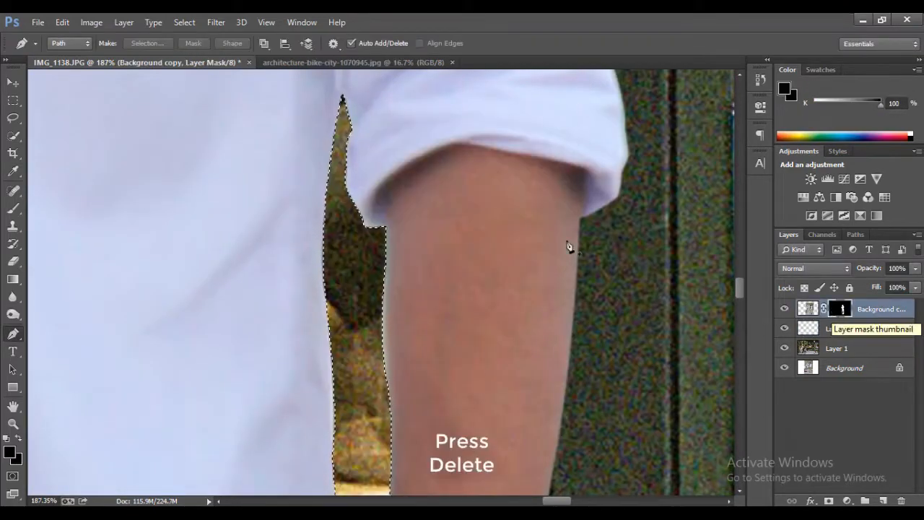
key("m")
right_click(347, 241)
left_click(372, 227)
left_click(13, 424)
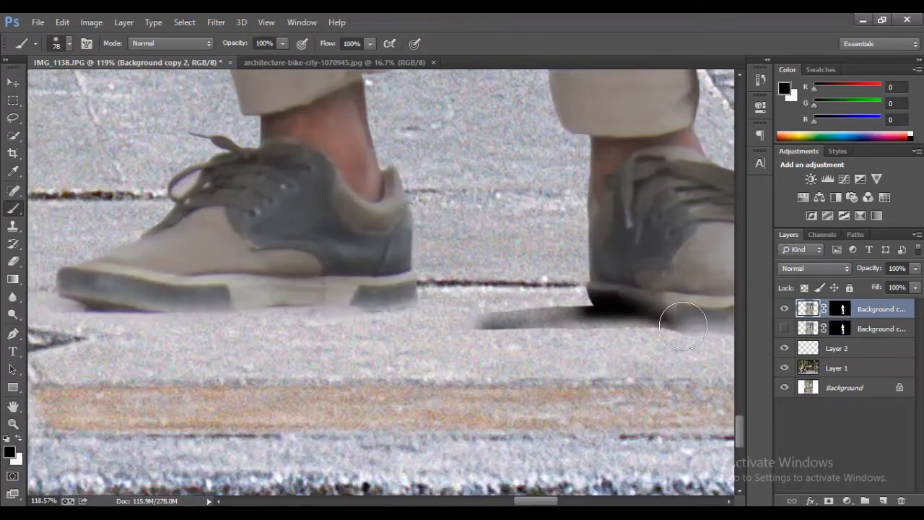
Step: Paint white with a 78 px brush on Background copy 2's mask around both shoes to reveal the original floor and contact shadows
mouse_move(681, 314)
left_mouse_down()
mouse_move(688, 330)
mouse_move(434, 336)
left_mouse_up()
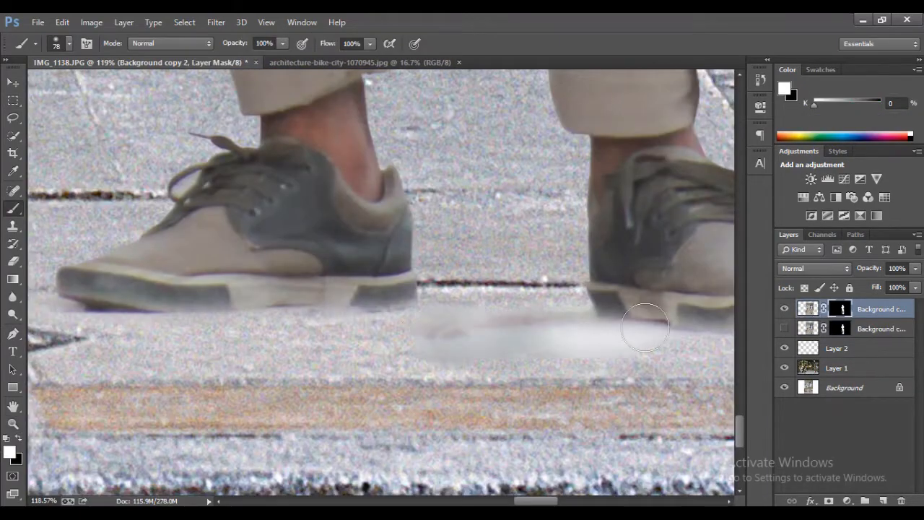
left_click_drag(675, 338, 433, 306)
mouse_move(505, 311)
left_mouse_down()
mouse_move(567, 305)
mouse_move(455, 318)
left_mouse_up()
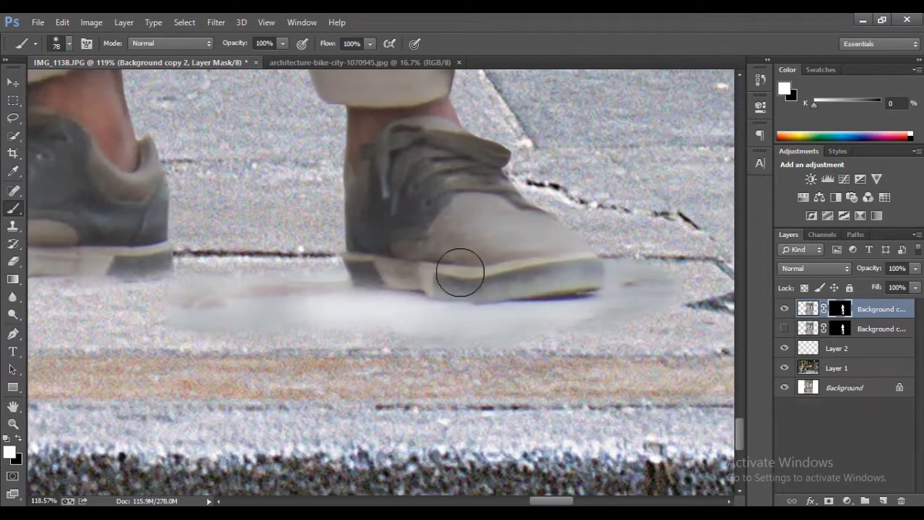
mouse_move(275, 270)
left_mouse_down()
mouse_move(553, 279)
mouse_move(270, 309)
mouse_move(140, 246)
mouse_move(563, 236)
mouse_move(183, 297)
left_mouse_up()
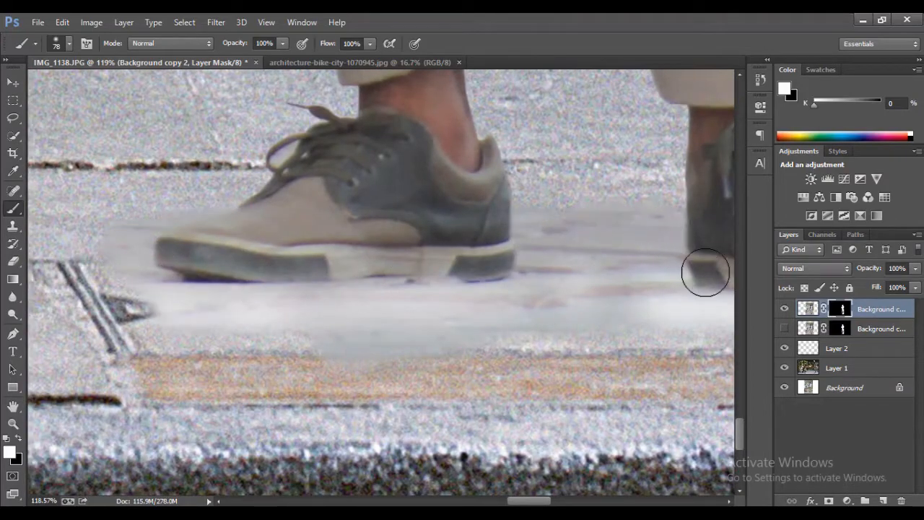
left_click_drag(705, 273, 340, 249)
mouse_move(652, 252)
left_mouse_down()
mouse_move(496, 235)
mouse_move(462, 198)
mouse_move(489, 186)
mouse_move(452, 230)
left_mouse_up()
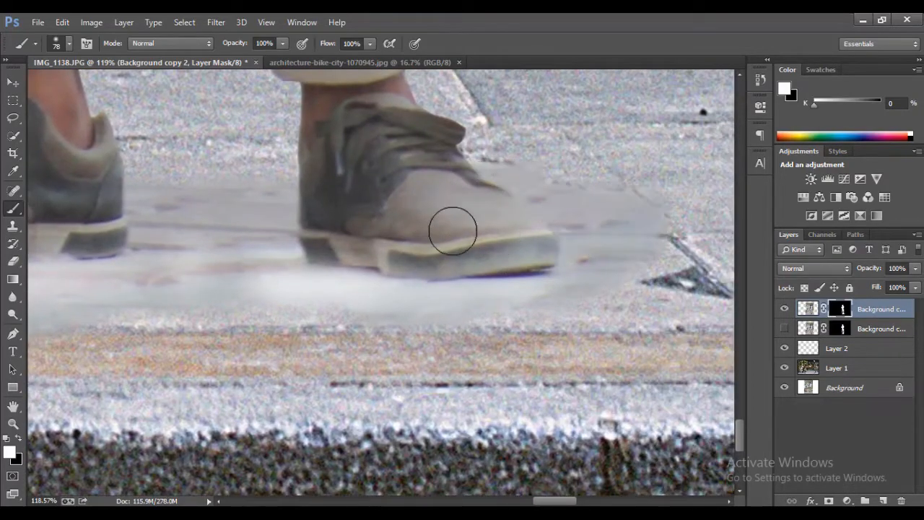
Step: Darken the bright floor patches under both shoes on the layer image with a 71 px Burn tool, using Midtones range and 57% exposure
left_click(13, 314)
right_click(13, 314)
left_click(54, 312)
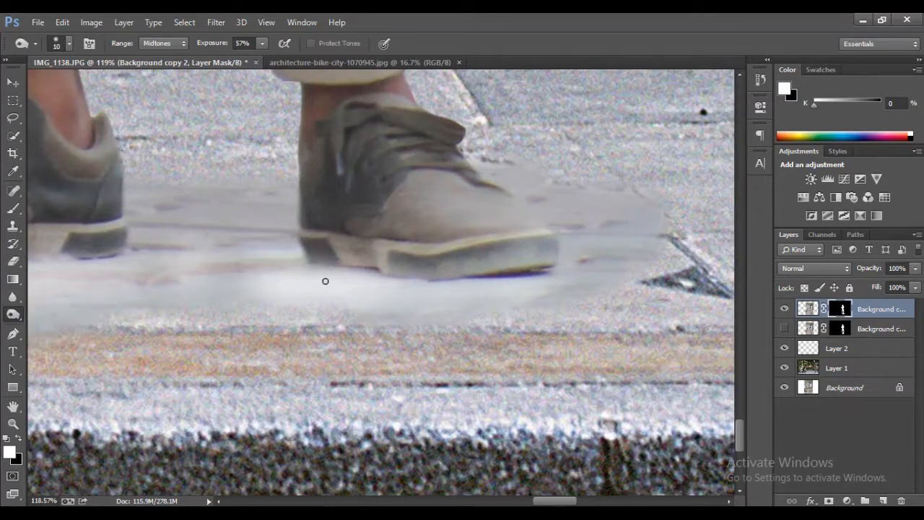
right_click(325, 280)
left_click(286, 292)
left_click(808, 309)
scroll(303, 259, "left", 3)
left_click_drag(303, 260, 437, 278)
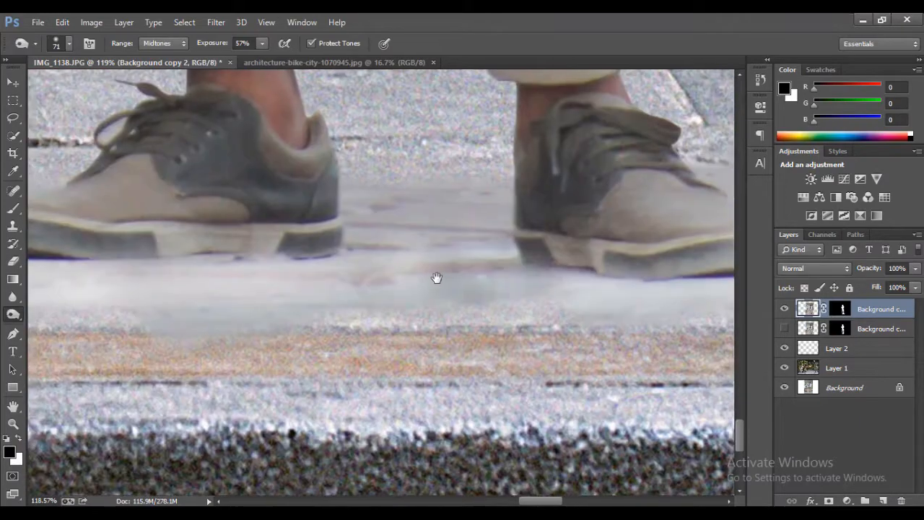
scroll(394, 262, "left", 5)
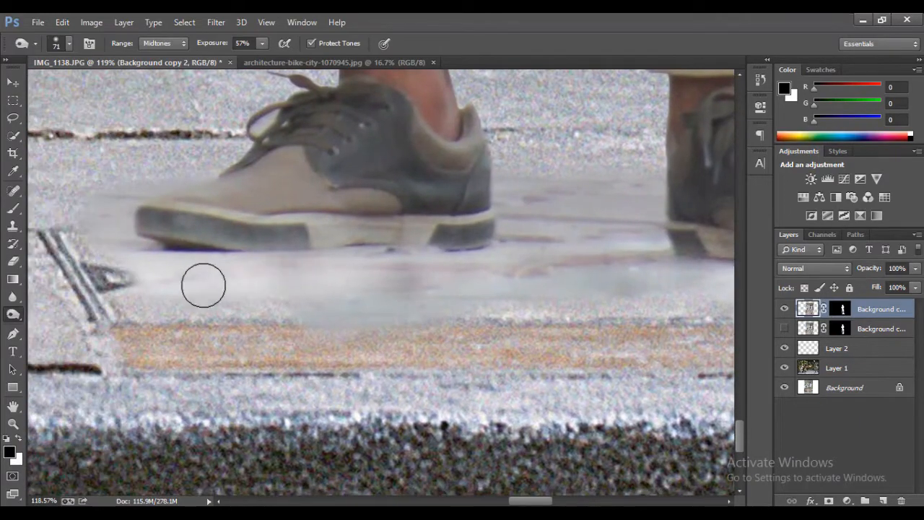
mouse_move(203, 285)
left_mouse_down()
mouse_move(154, 272)
mouse_move(358, 279)
mouse_move(413, 267)
mouse_move(254, 285)
left_mouse_up()
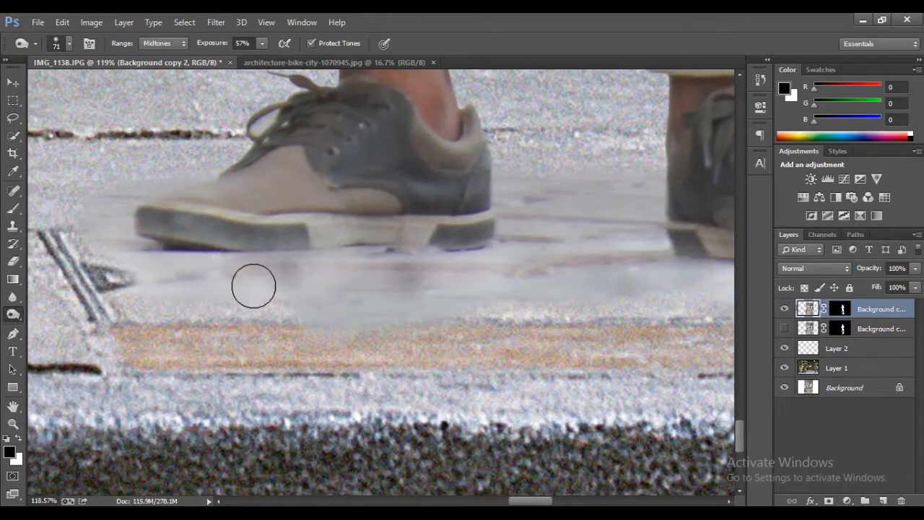
scroll(318, 289, "right", 10)
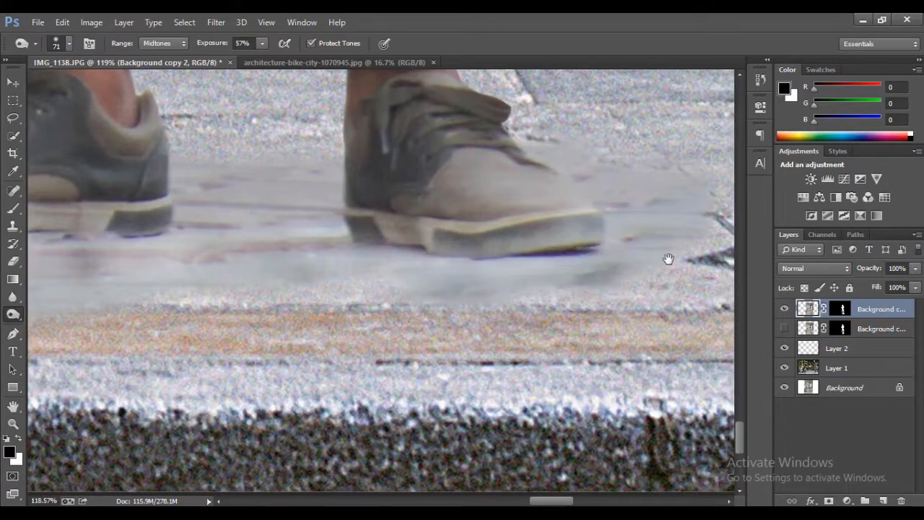
left_click_drag(668, 260, 524, 302)
left_click(13, 423)
left_click(385, 44)
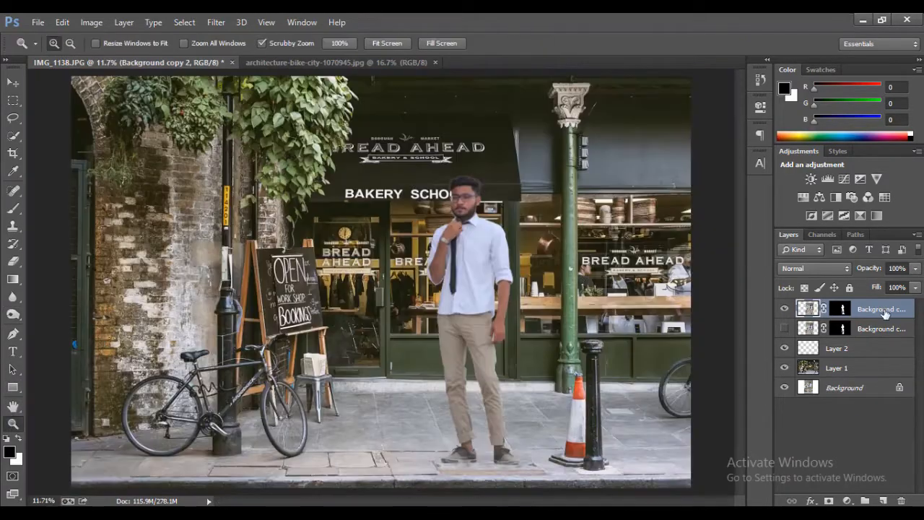
Step: Fade the outer edges of the revealed floor around the shoes using a soft 100 px black brush at 40% opacity on the mask
left_click_drag(500, 462, 571, 462)
left_click(12, 209)
right_click(316, 348)
left_click(412, 232)
left_click(409, 218)
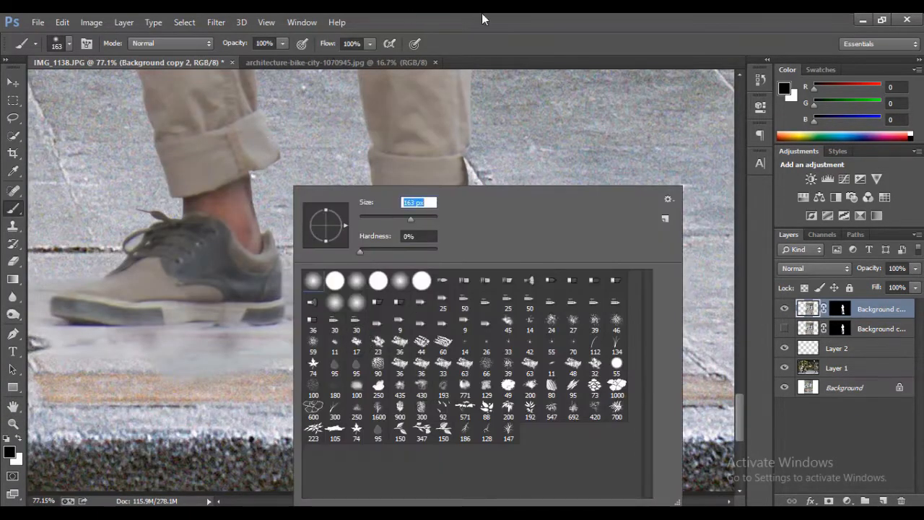
left_click(482, 13)
left_click(840, 309)
key("x")
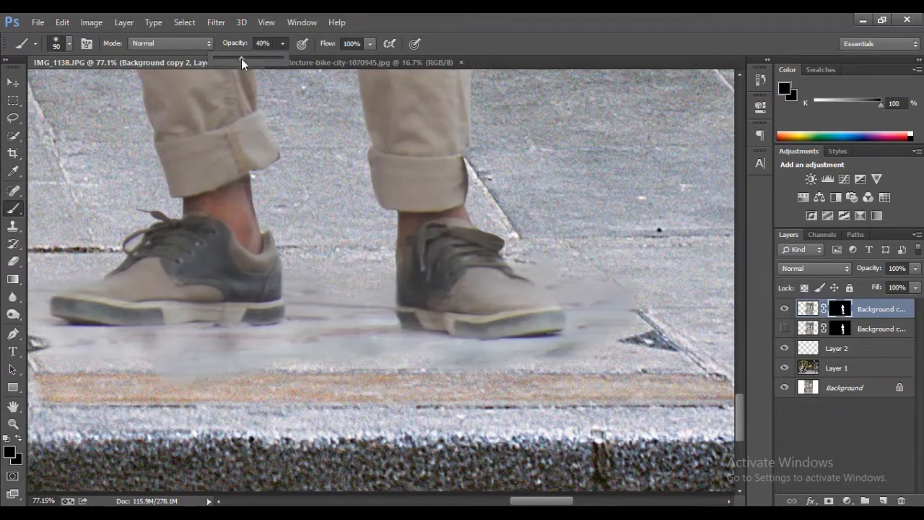
key("bracketleft")
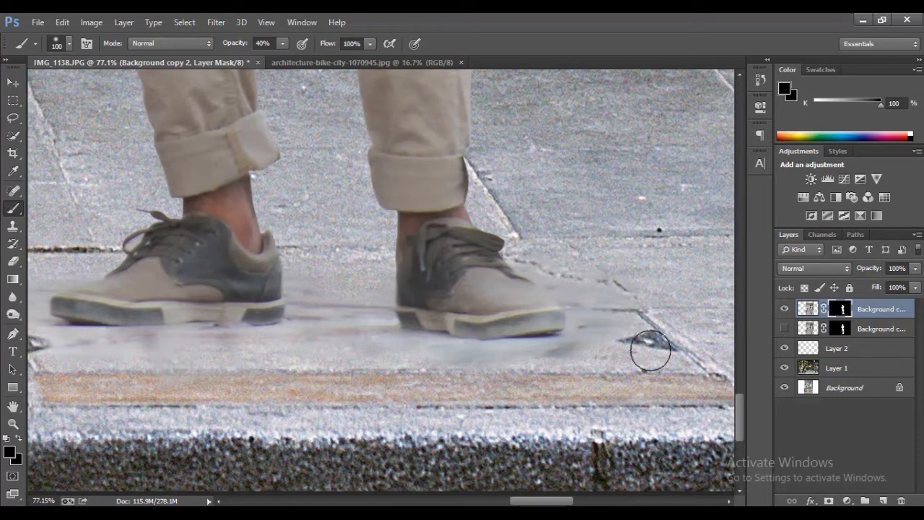
scroll(297, 303, "left", 5)
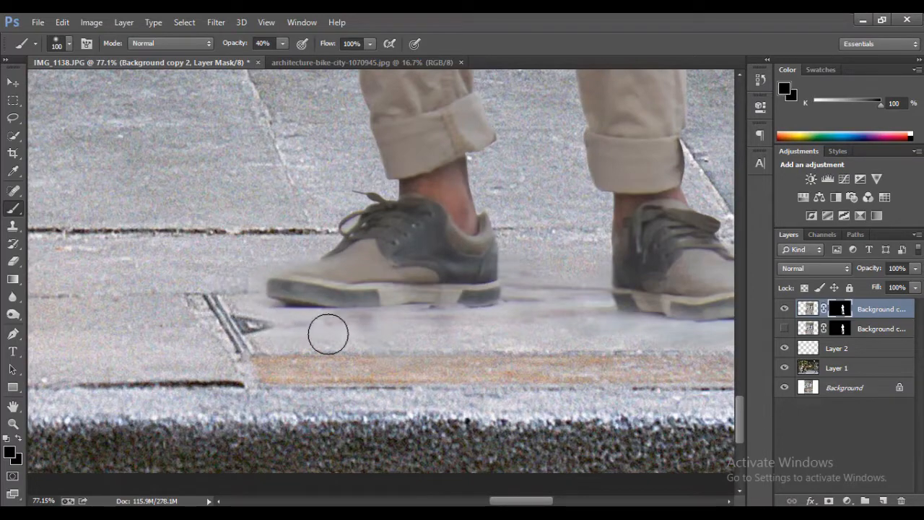
key("z")
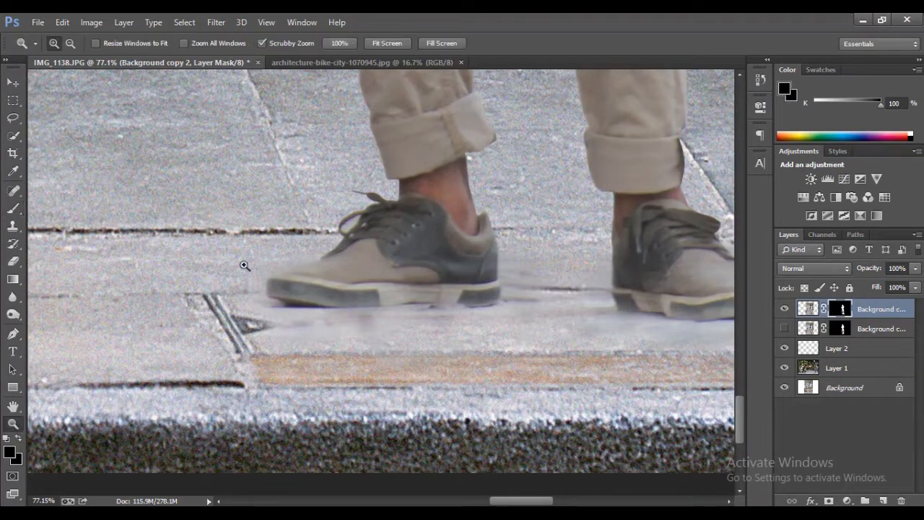
left_click(387, 42)
Step: Add a new layer above Layer 2 and try to paint near the shoes with a 500 px Clone Stamp
left_click_drag(504, 451, 549, 451)
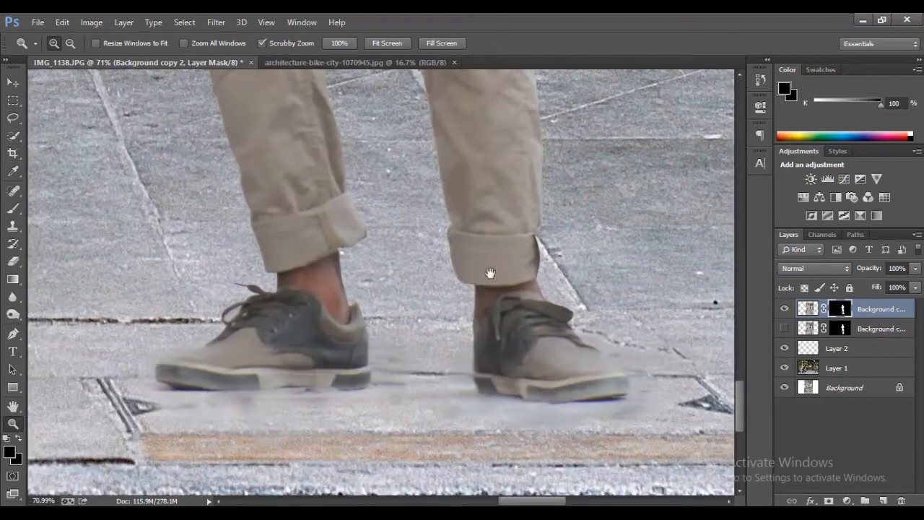
key("ctrl+shift+alt+n")
key("s")
key("bracketleft")
key("bracketleft")
key("bracketleft")
key("bracketleft")
key("bracketleft")
key("bracketleft")
key("bracketleft")
key("bracketleft")
key("bracketleft")
key("bracketleft")
key("bracketleft")
key("bracketleft")
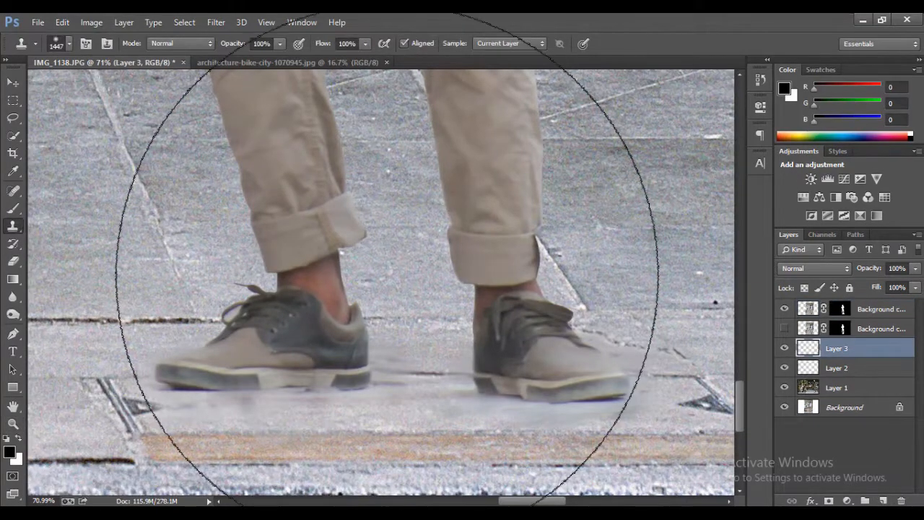
key("bracketright")
key("bracketright")
key("bracketright")
key("bracketright")
left_click(291, 371)
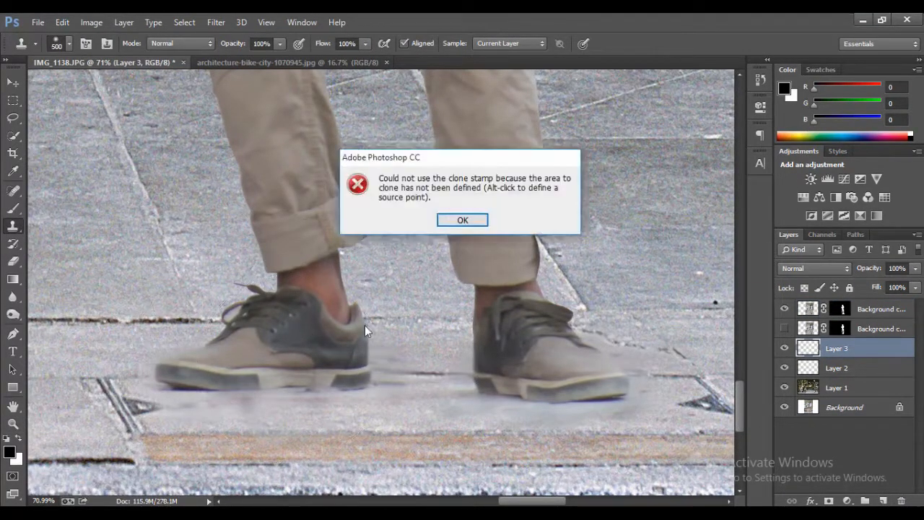
left_click(462, 225)
Step: Add another new layer and paint a soft black smudge below the front shoe with a 500 px brush at 100% opacity
left_click(883, 500)
left_click(12, 210)
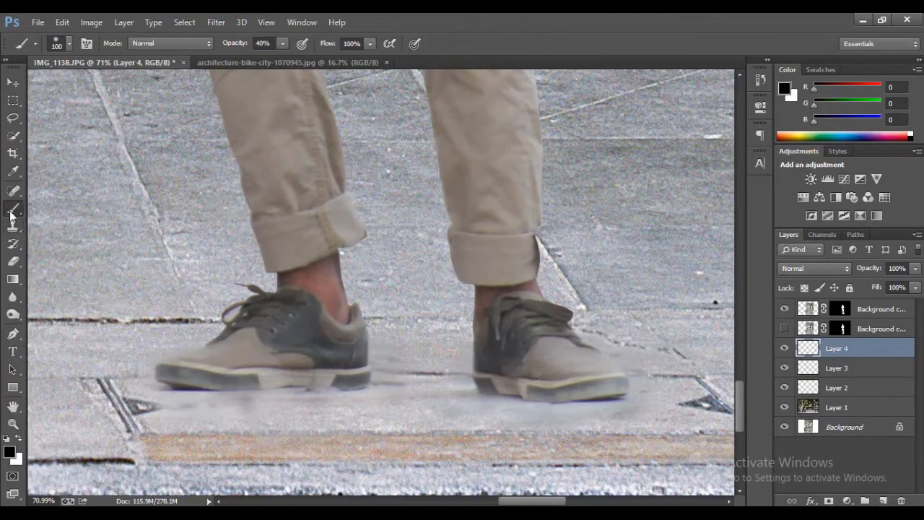
key("bracketright")
key("bracketright")
key("bracketright")
key("bracketright")
left_click(282, 43)
left_click_drag(281, 57, 323, 58)
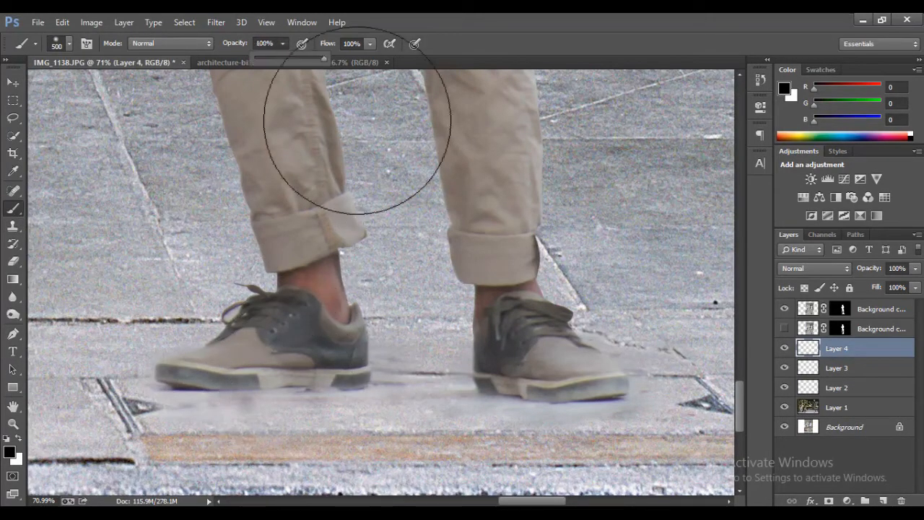
left_click_drag(217, 426, 311, 428)
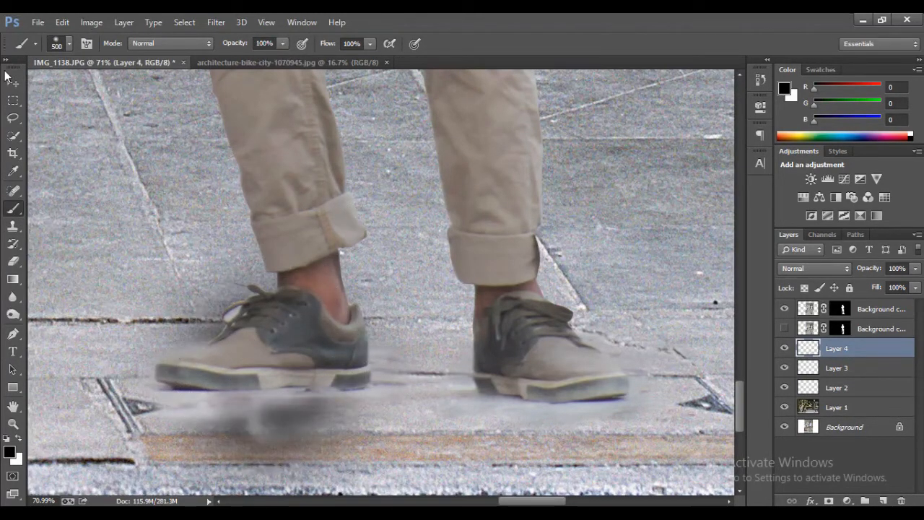
Step: Move Layer 4 to the top of the stack, then flatten and stretch its black smudge into a thin shadow under the first shoe
key("v")
left_click(870, 311)
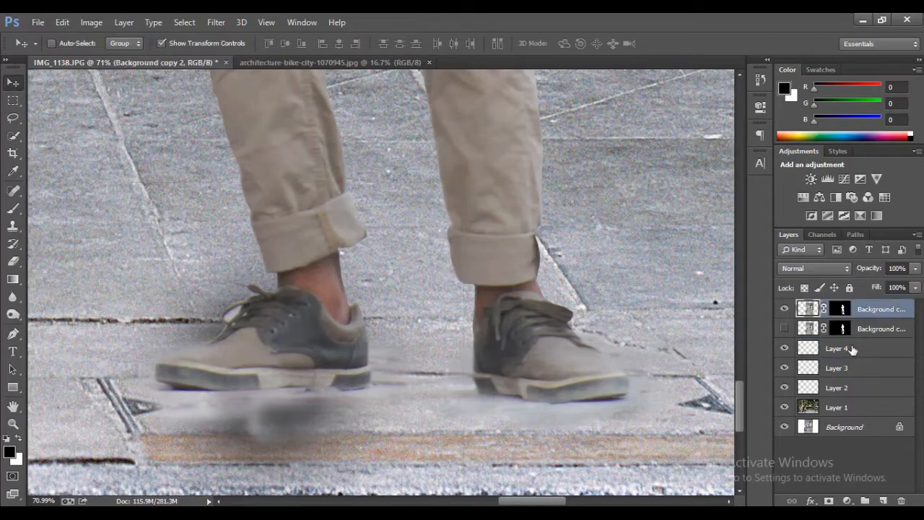
left_click_drag(852, 349, 866, 302)
left_click_drag(270, 182, 328, 381)
left_click_drag(485, 390, 722, 391)
left_click_drag(549, 382, 438, 384)
left_click_drag(383, 383, 382, 382)
left_click(679, 44)
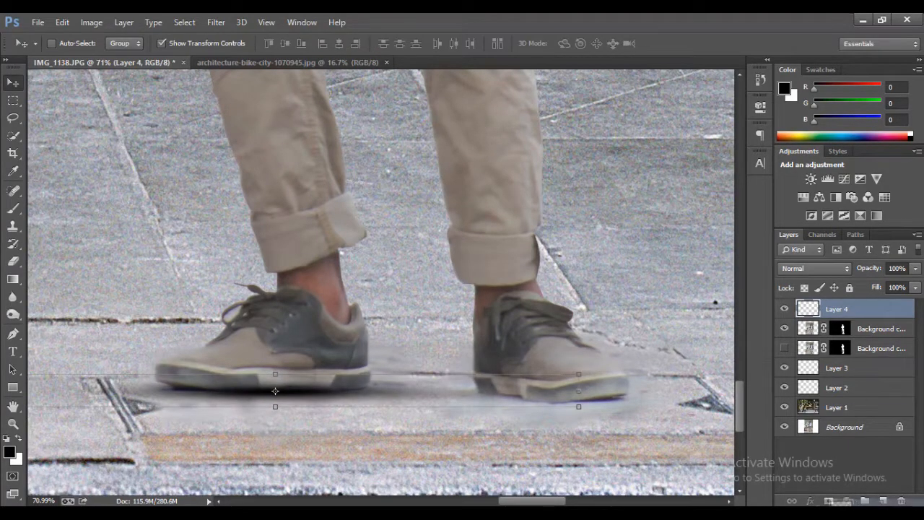
Step: Duplicate the thin shadow, position the copy under the other shoe, and reduce its fill to 62%
left_click_drag(275, 391, 624, 399, "alt")
left_click_drag(876, 289, 849, 289)
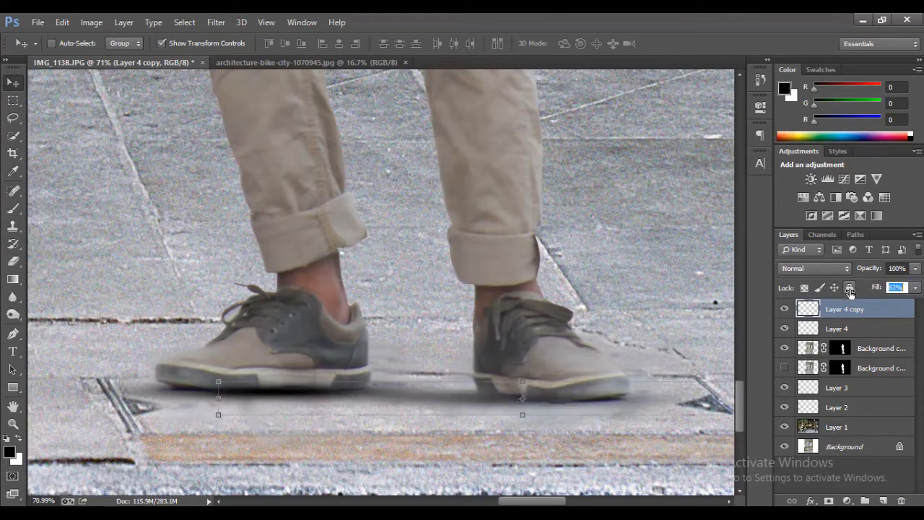
left_click_drag(605, 401, 634, 395)
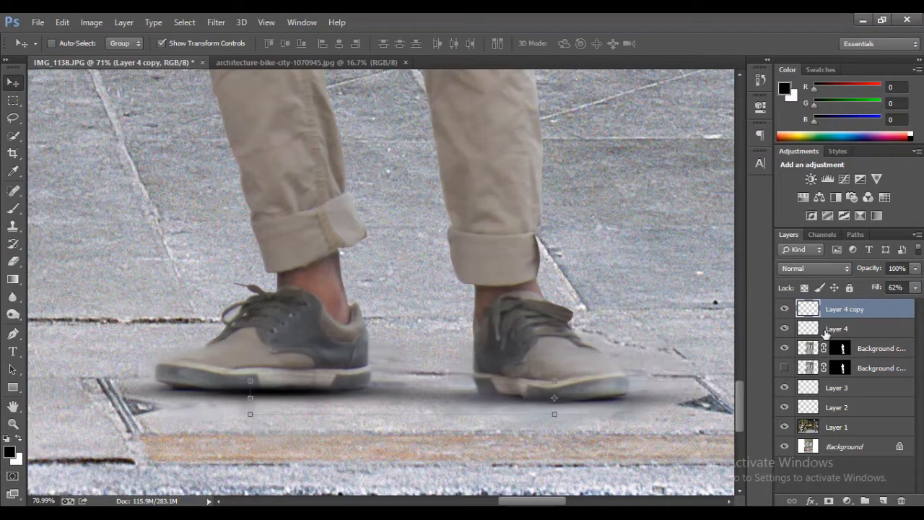
Step: Reduce Layer 4's shadow fill to 82%, adjust its position under the shoe, and fit the whole image in view
left_click(827, 332)
mouse_move(876, 289)
left_mouse_down()
mouse_move(835, 290)
mouse_move(869, 297)
left_mouse_up()
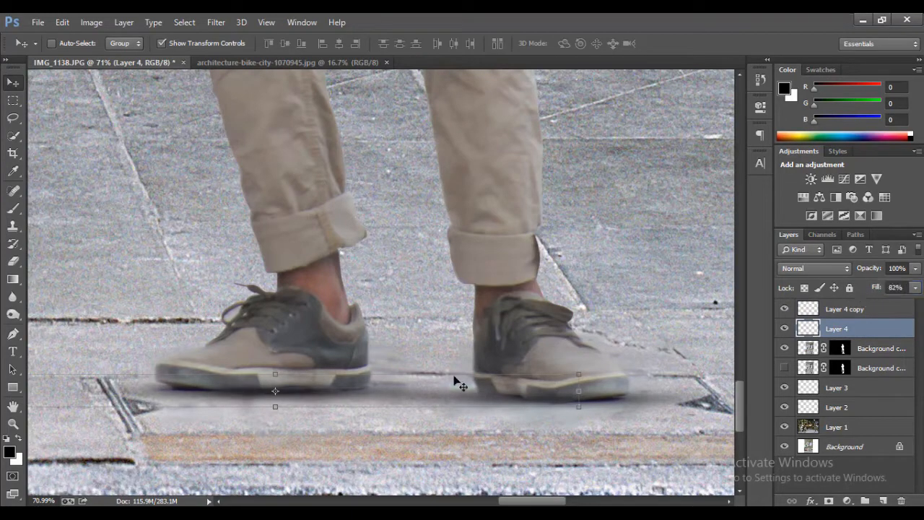
left_click_drag(459, 385, 363, 384)
key("z")
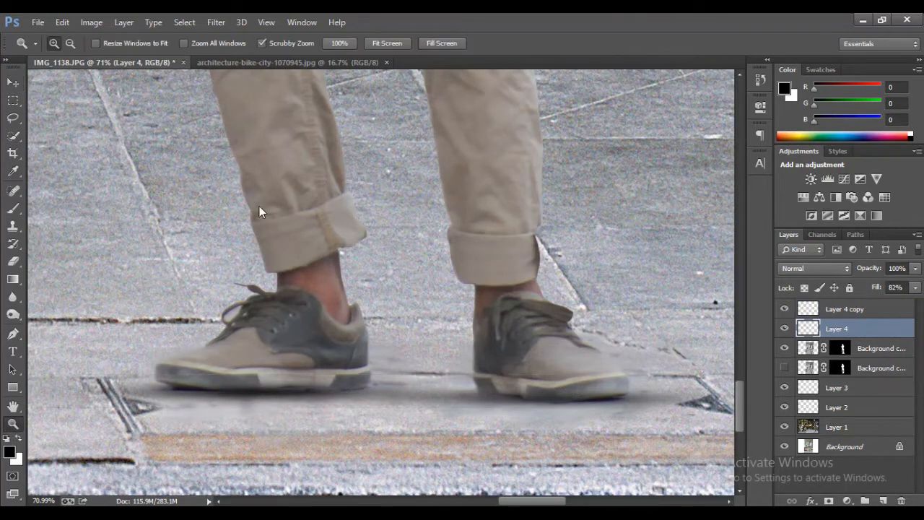
left_click(394, 43)
Step: Add a Color Balance adjustment clipped to the man's layer with midtones Cyan/Red at -26 and Magenta/Green at +1
left_click(855, 311)
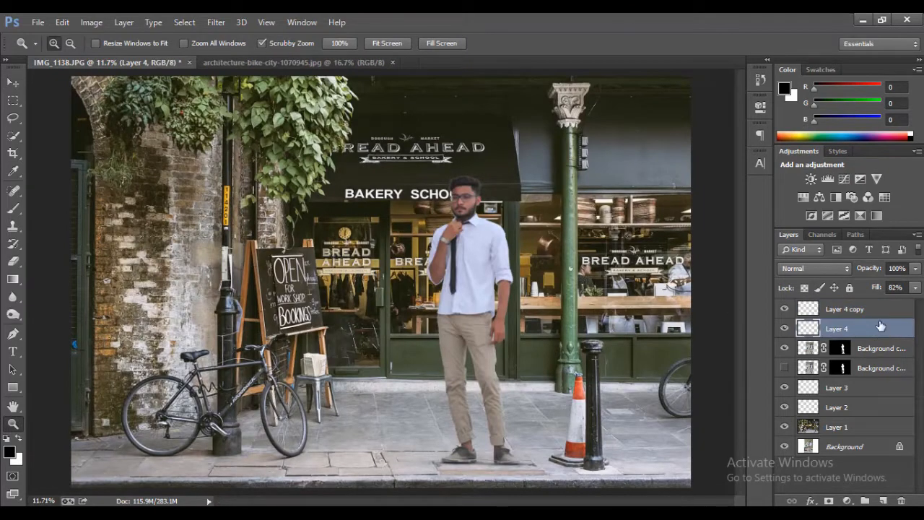
left_click(874, 348)
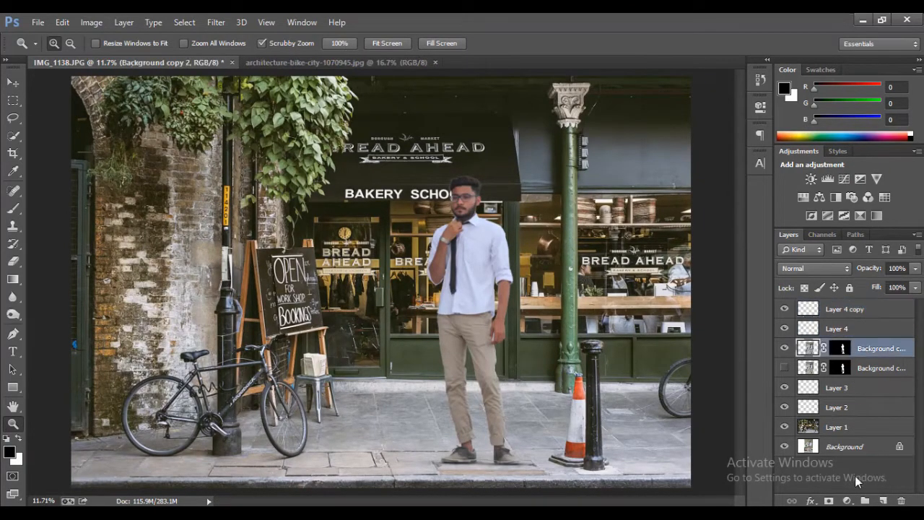
left_click(847, 500)
left_click(794, 351)
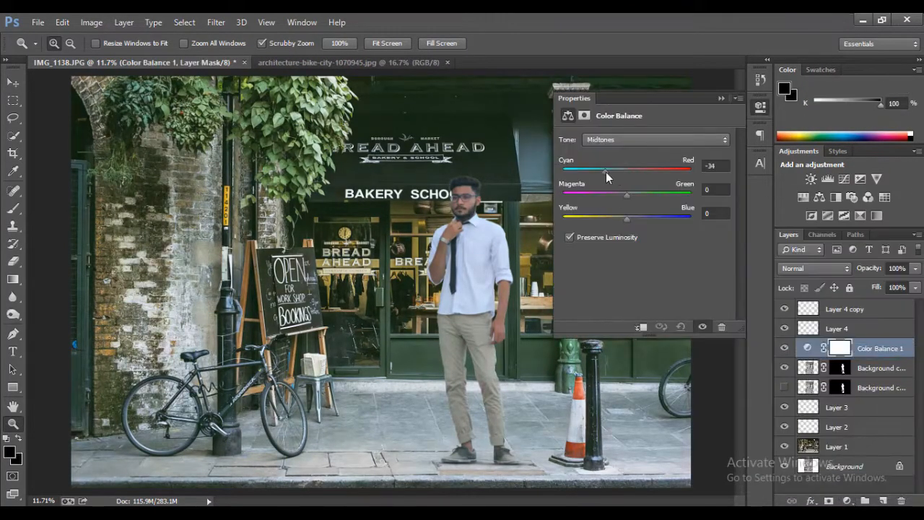
left_click(642, 328)
left_click_drag(610, 172, 643, 206)
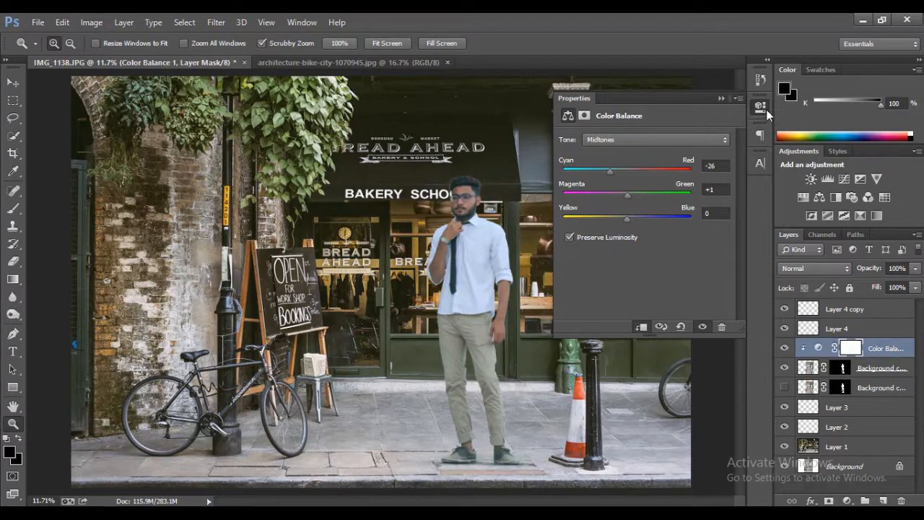
left_click(759, 107)
Step: Add a Brightness/Contrast adjustment directly above the man's layer and tune its contrast and brightness
left_click(826, 369)
left_click(847, 500)
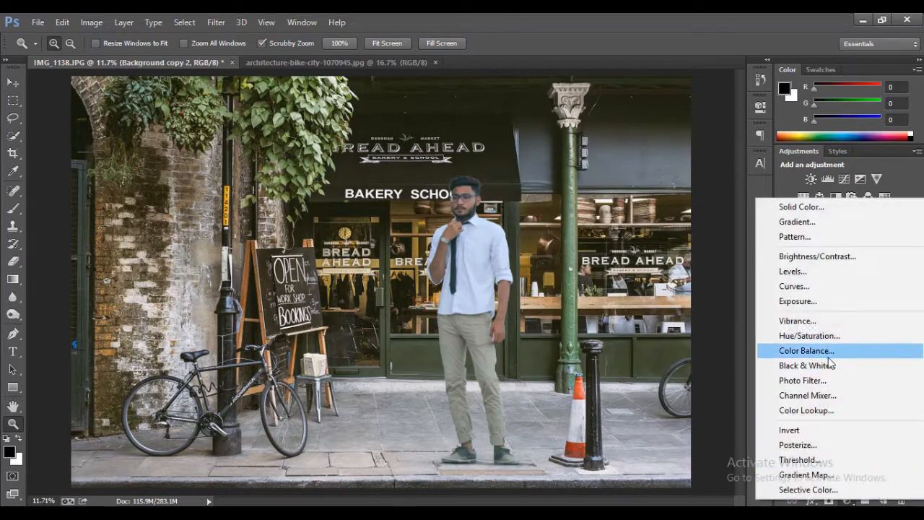
left_click(806, 260)
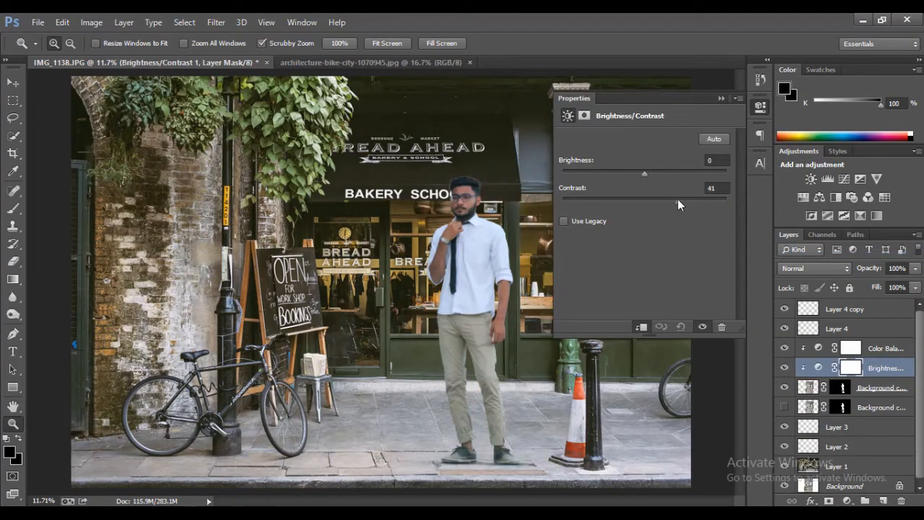
mouse_move(662, 180)
left_mouse_down()
mouse_move(676, 179)
mouse_move(645, 180)
left_mouse_up()
left_click(760, 106)
Step: Select the man's visible layer with Layers 2, 3, 4, 4 copy and Color Balance, scale them to about 98.7%, and reposition him on the pavement
left_click(831, 309)
left_click(802, 388)
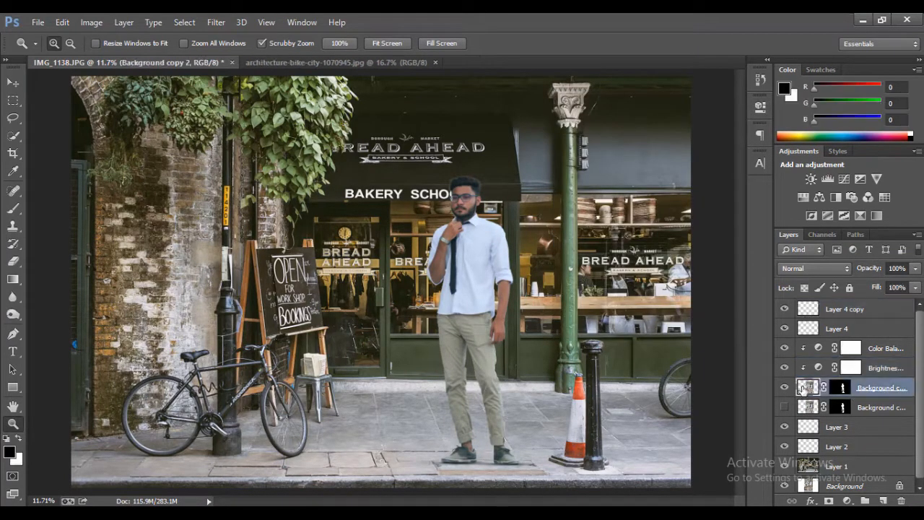
left_click(872, 332, "shift")
left_click(865, 311, "ctrl")
left_click(859, 426, "ctrl")
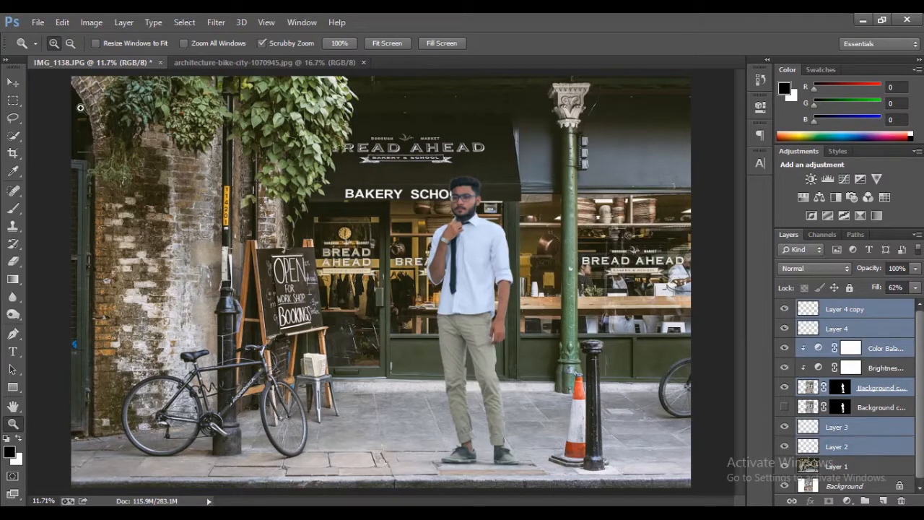
left_click(849, 450, "ctrl")
key("v")
left_click_drag(298, 114, 336, 171)
mouse_move(477, 230)
left_mouse_down()
mouse_move(325, 211)
mouse_move(448, 238)
mouse_move(467, 230)
left_mouse_up()
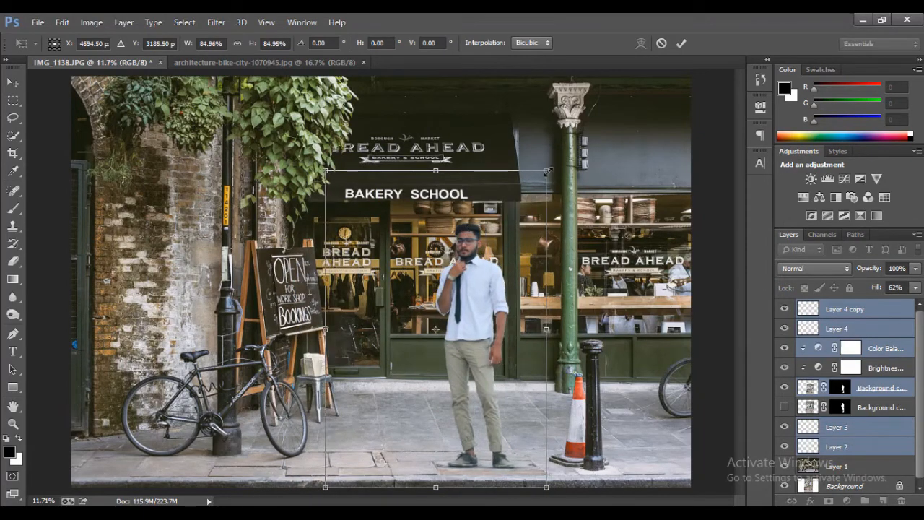
left_click_drag(548, 171, 582, 120)
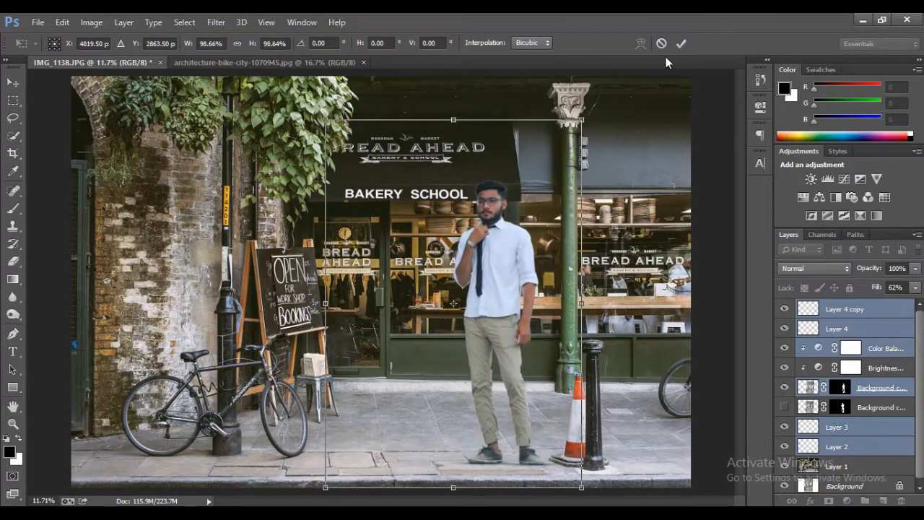
left_click(681, 44)
left_click_drag(535, 292, 517, 300)
Step: Create a new layer above Layer 4 copy and fill it with the merged image using Apply Image with Multiply blending
left_click(832, 309)
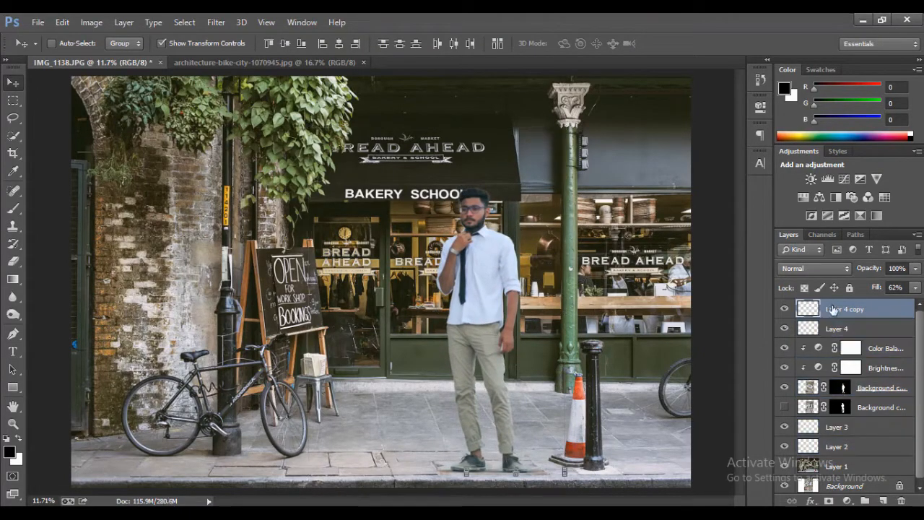
key("ctrl+shift+alt+e")
left_click(91, 22)
left_click(108, 214)
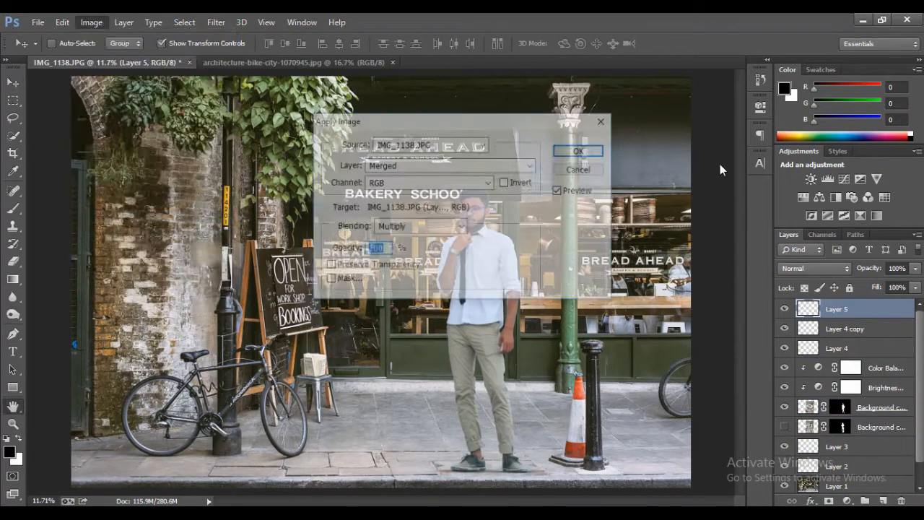
key("Return")
Step: Apply the Camera Raw Filter to Layer 5 with clarity +100, shadows +68, highlights about -66 and slightly higher exposure
left_click(215, 22)
left_click(251, 70)
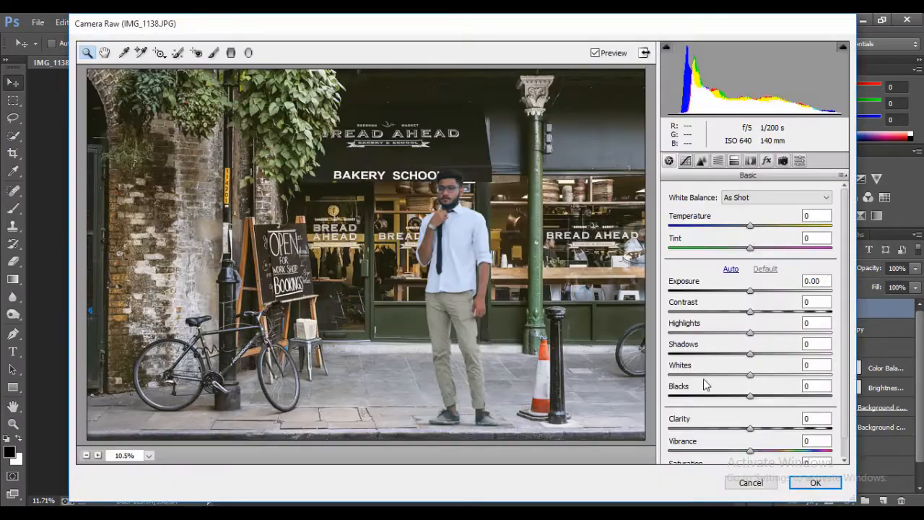
left_click_drag(750, 429, 831, 428)
left_click(803, 354)
left_click_drag(804, 357, 838, 361)
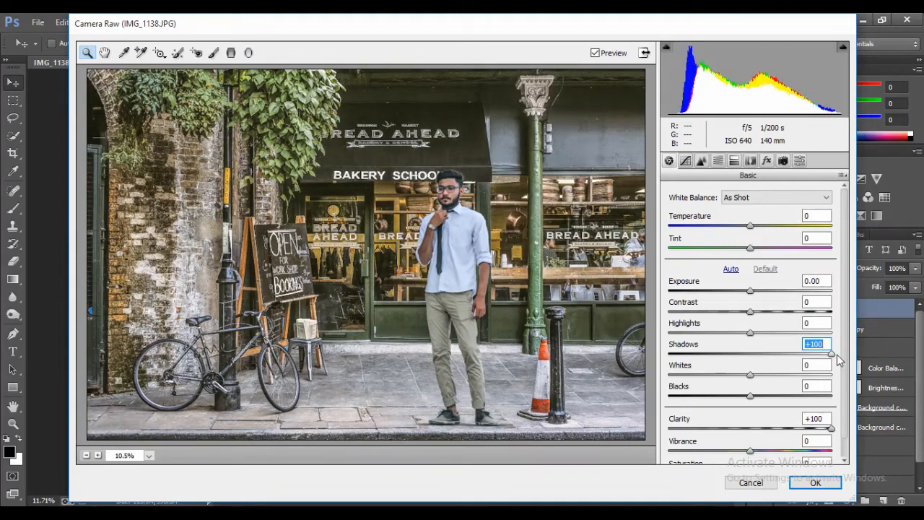
left_click(806, 355)
left_click(722, 332)
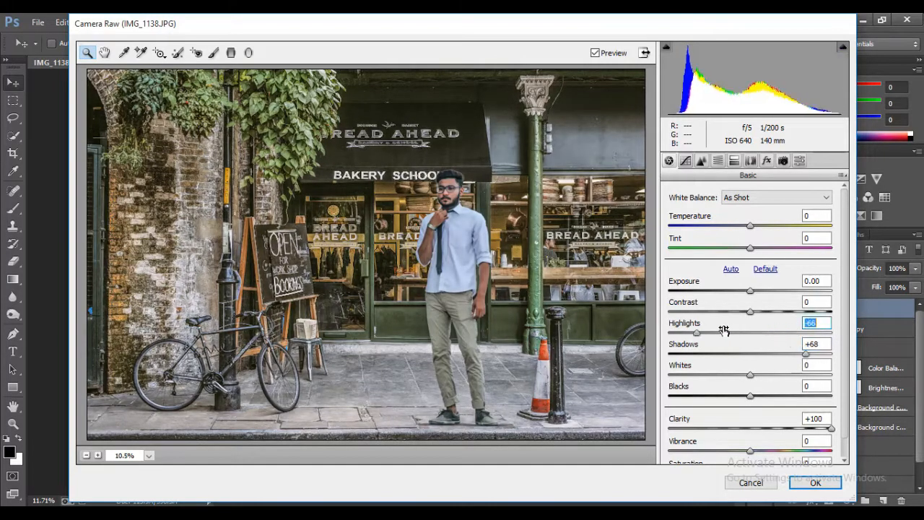
left_click(763, 289)
key("Return")
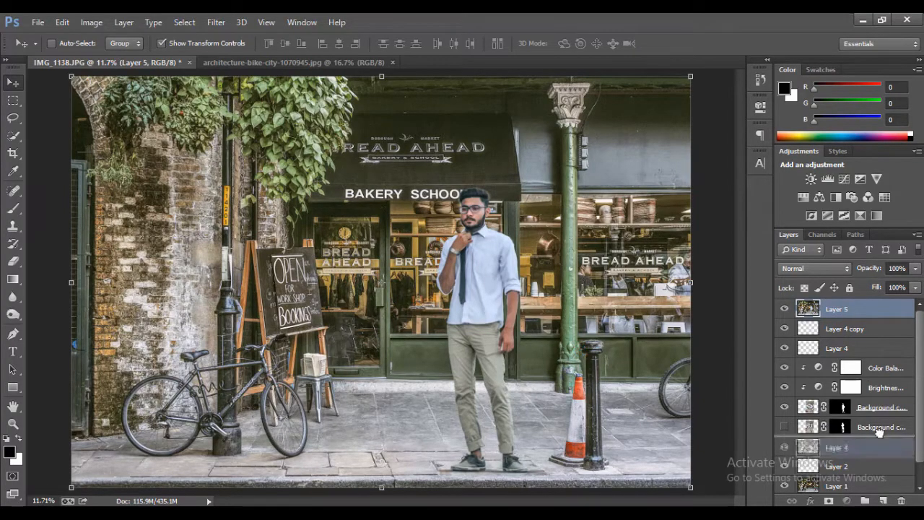
Step: Duplicate Layer 5, apply a High Pass filter with a 3.9 px radius to the copy, and set it to Hard Light
key("ctrl+j")
left_click(216, 22)
mouse_move(378, 278)
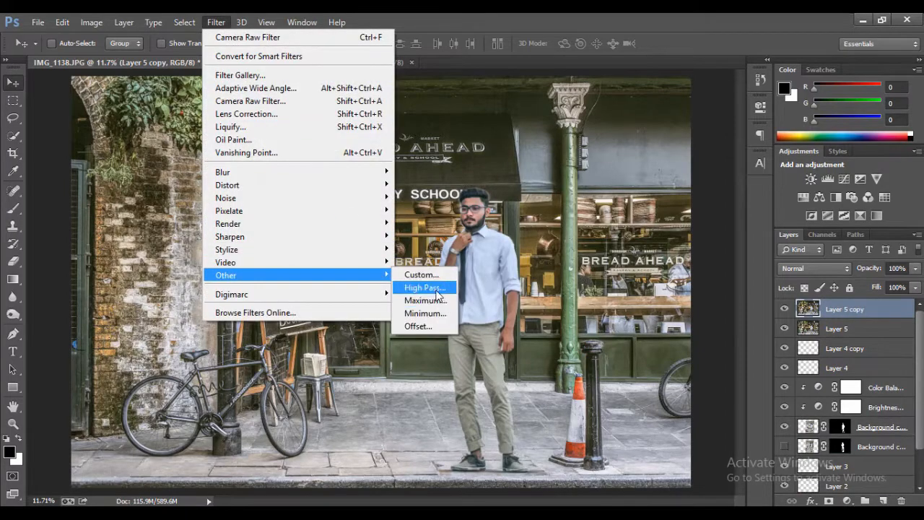
left_click(423, 289)
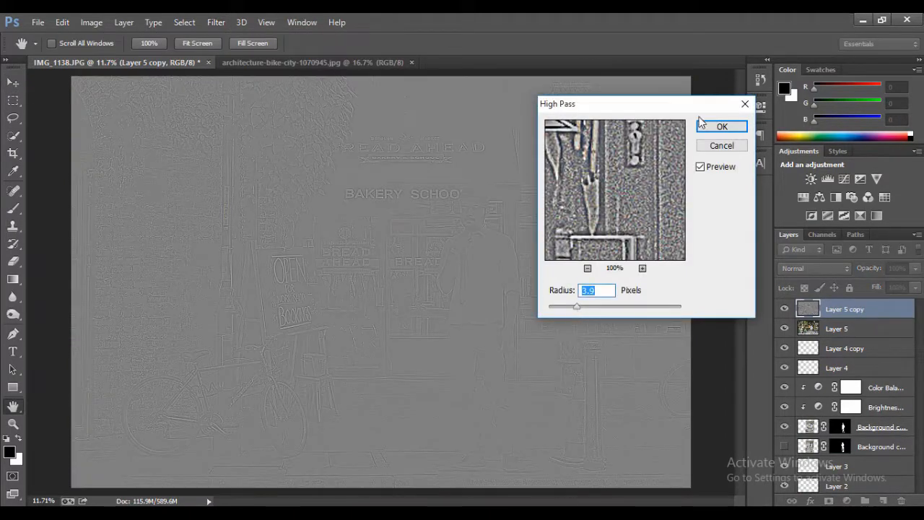
left_click(722, 126)
left_click(805, 267)
left_click(794, 203)
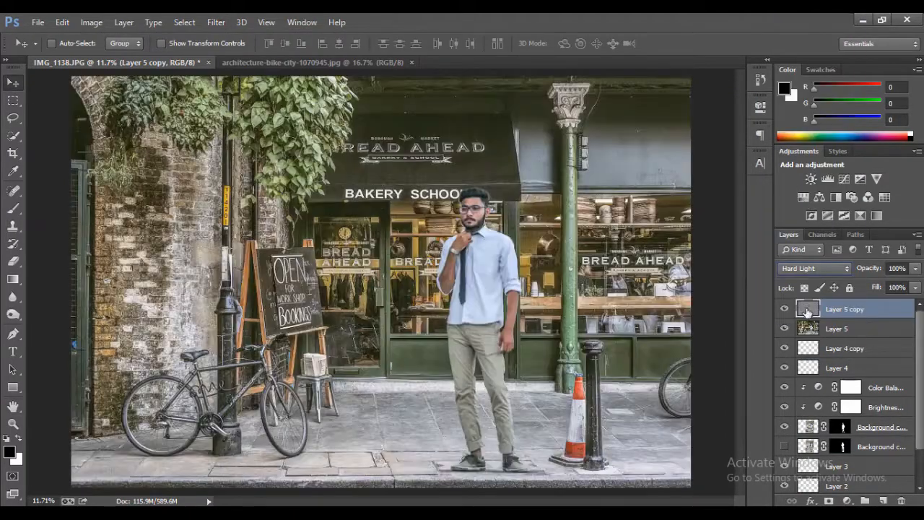
Step: Merge the high-pass copy down into Layer 5 and duplicate the merged layer
right_click(857, 316)
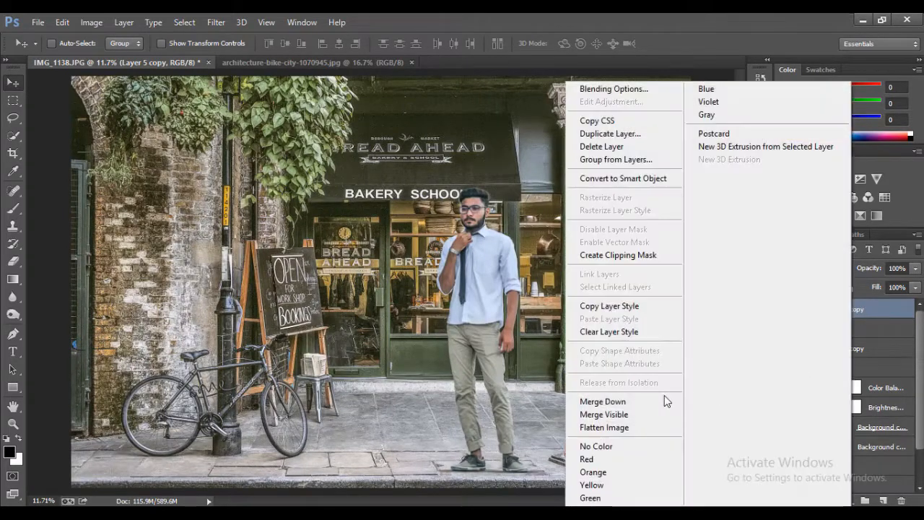
left_click(664, 398)
left_click_drag(830, 309, 883, 501)
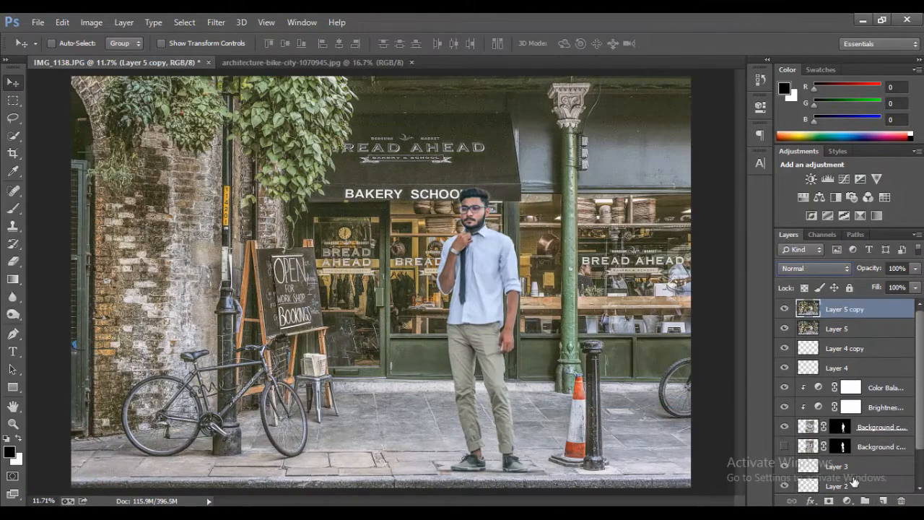
left_click(216, 22)
left_click(239, 34)
key("ctrl+alt+shift+a")
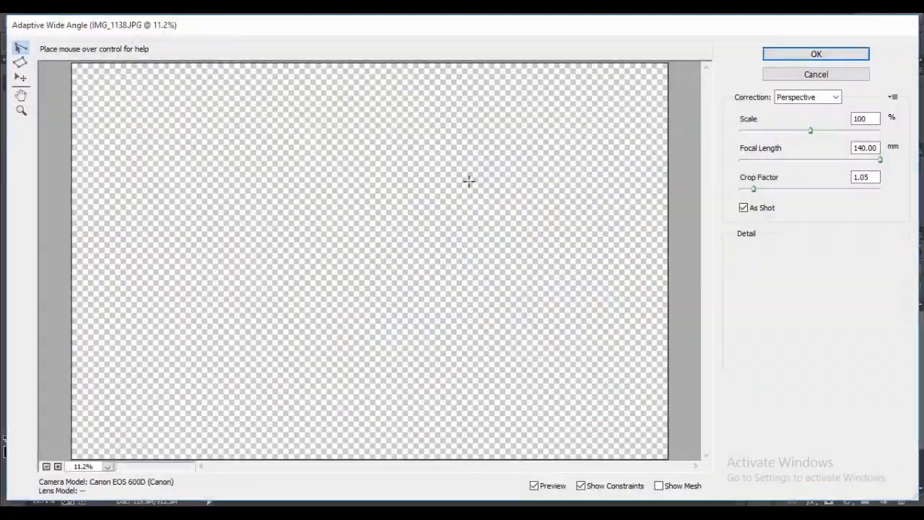
left_click(815, 72)
Step: Open Layer 5 copy in the Camera Raw Filter and set temperature to +16 and highlights to +4
left_click(215, 21)
left_click(242, 73)
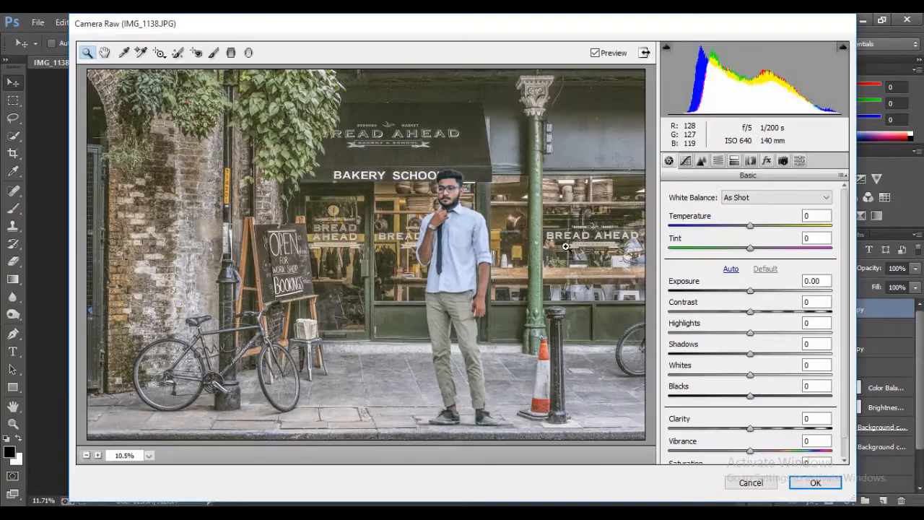
left_click(764, 225)
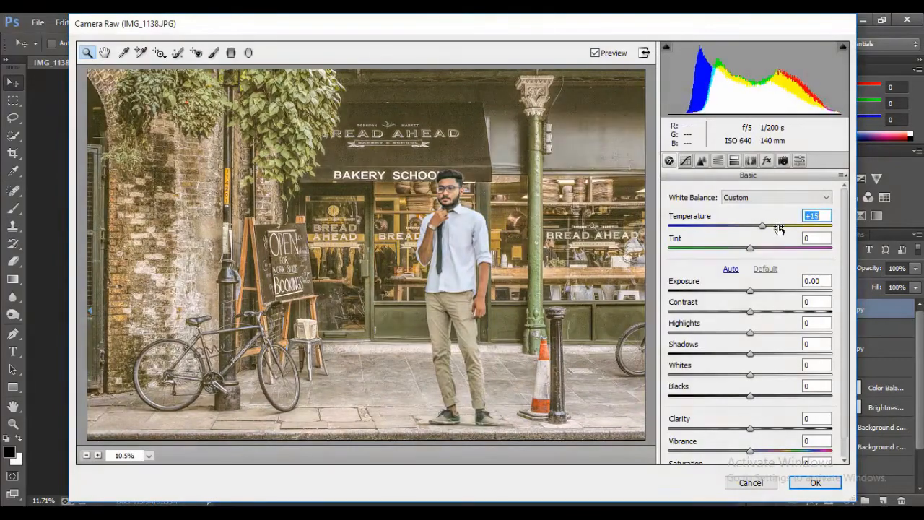
left_click_drag(725, 338, 629, 337)
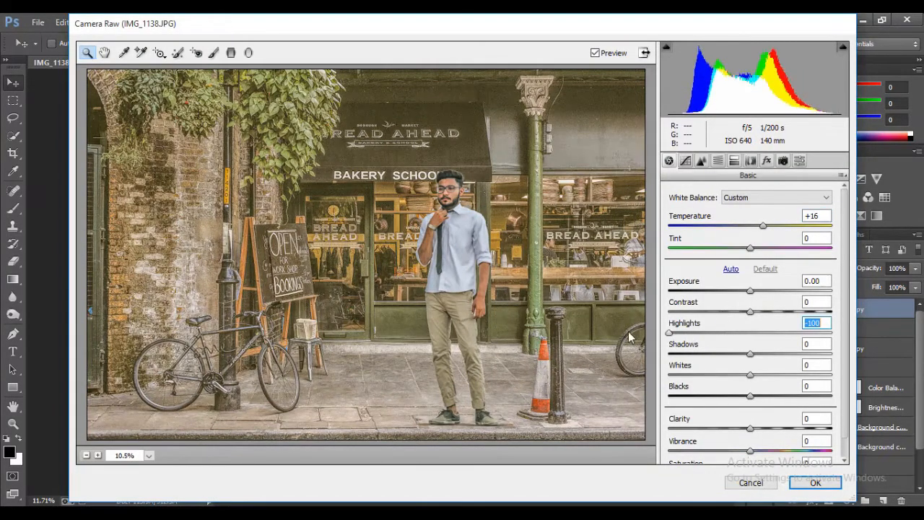
left_click_drag(717, 342, 754, 348)
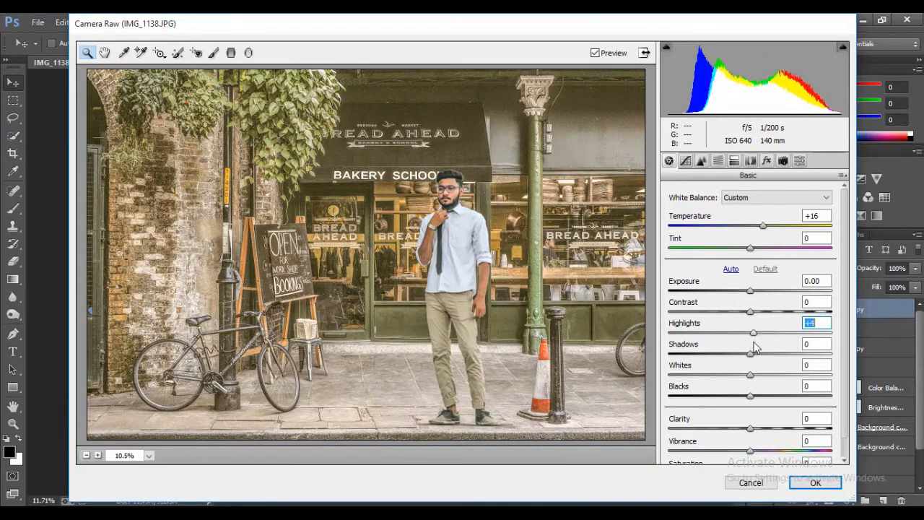
Step: Set the parametric tone curve's darks to -11 and shadows to +3, and set the sharpening amount to 37
left_click(767, 161)
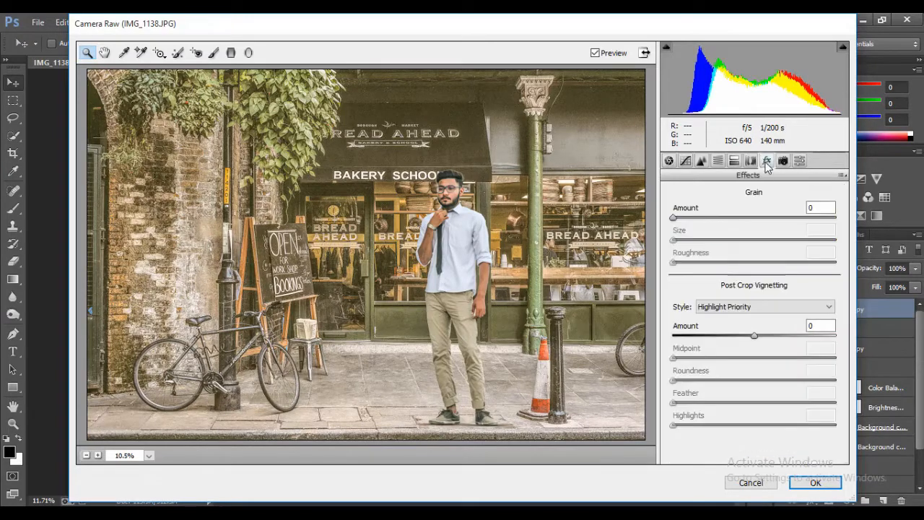
left_click(701, 160)
left_click(686, 161)
left_click_drag(720, 444, 747, 428)
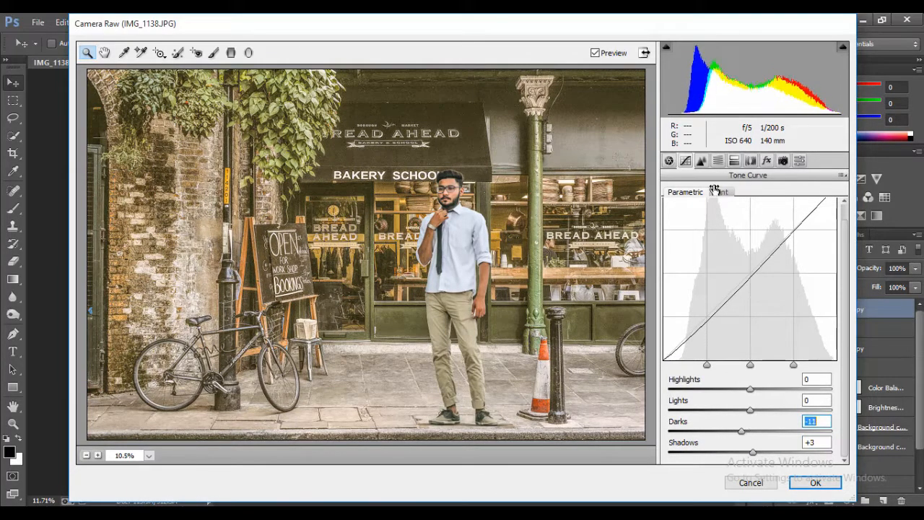
key("ctrl+alt+3")
left_click_drag(742, 213, 791, 238)
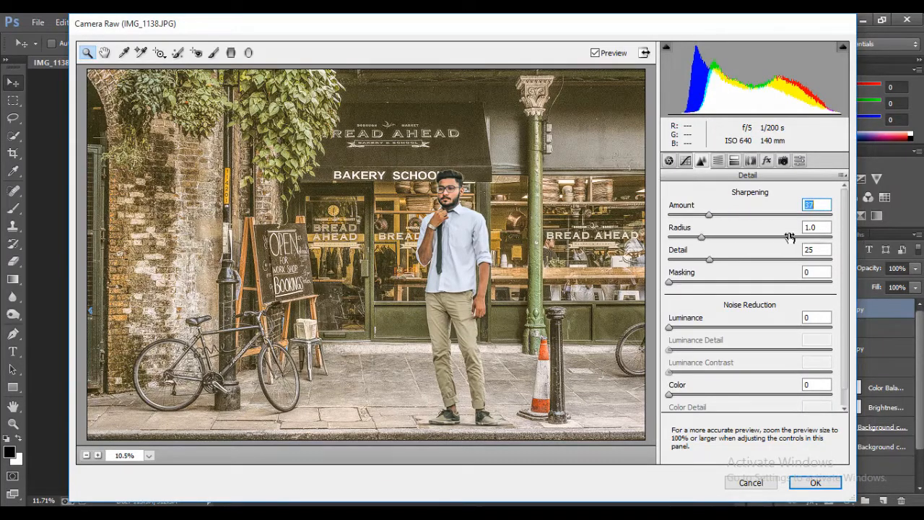
Step: Split-tone the shadows with hue 200 and saturation about 15, apply the filter, and compare the image with and without the graded layer
left_click(734, 160)
left_click_drag(711, 318, 764, 319)
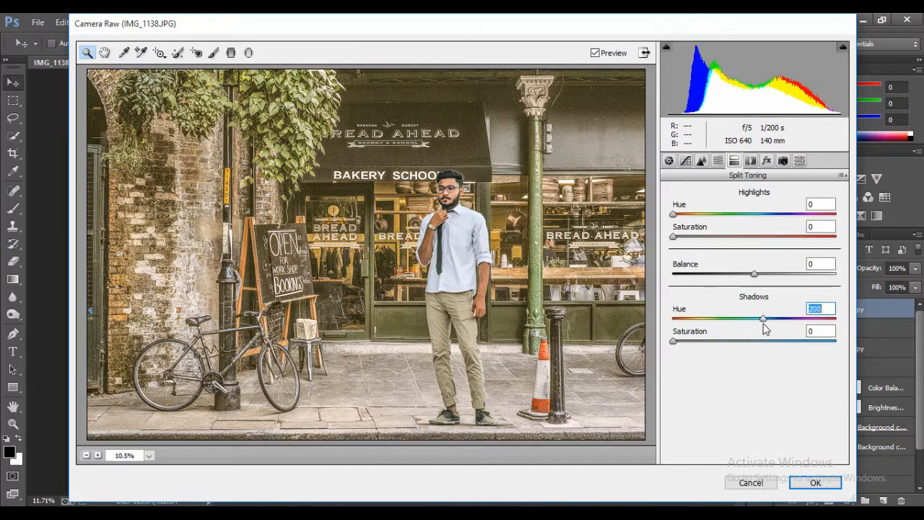
left_click_drag(673, 341, 709, 346)
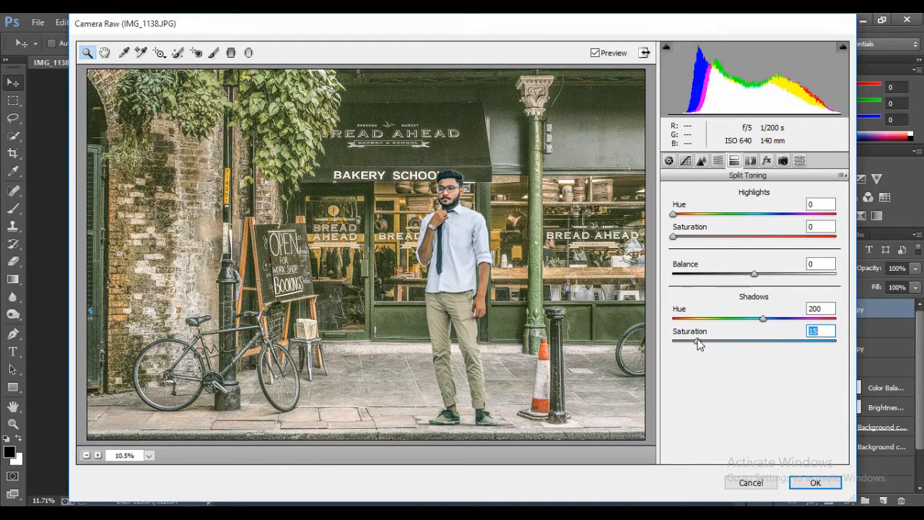
left_click(815, 482)
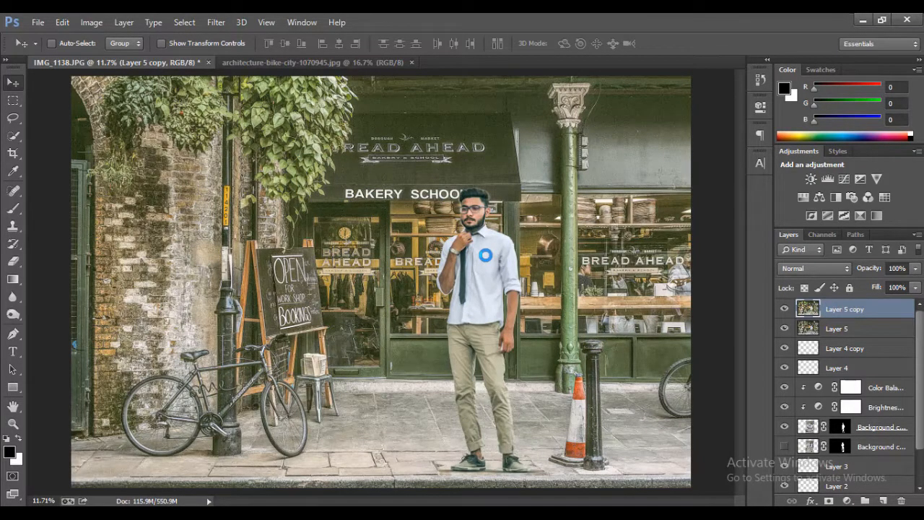
left_click(785, 309)
left_click(785, 309)
left_click(784, 309)
left_click(785, 309)
Step: Duplicate Layer 5 copy and add a violet-to-orange Gradient Map above it in Hue blend mode
left_click_drag(855, 309, 881, 500)
left_click(846, 501)
left_click(852, 480)
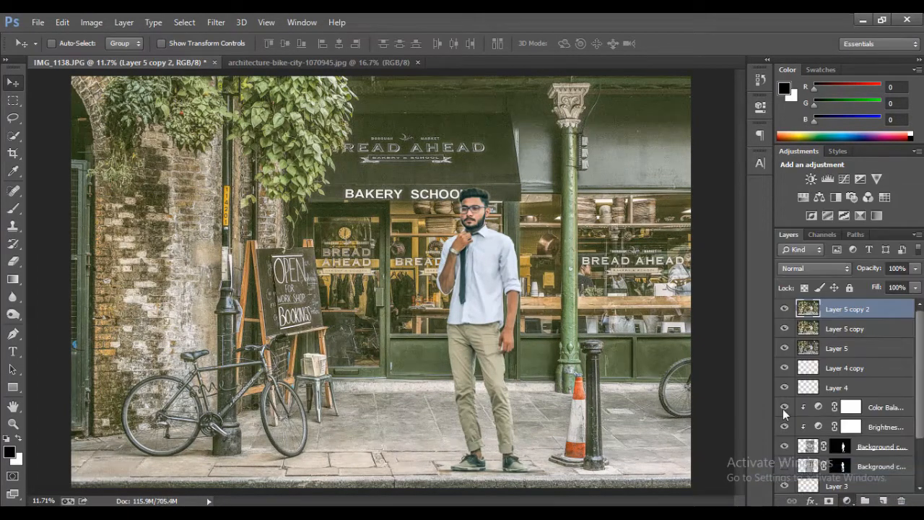
left_click(650, 139)
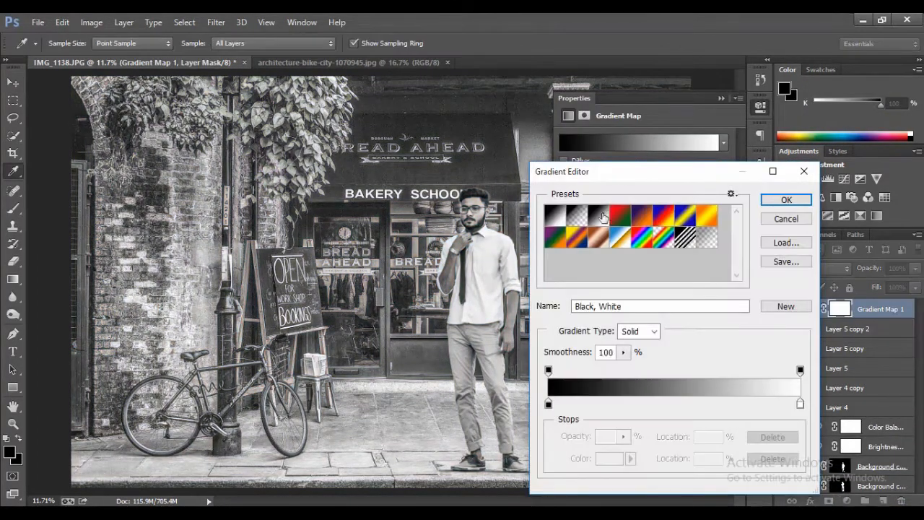
left_click(645, 218)
left_click(785, 200)
left_click(803, 268)
left_click(792, 326)
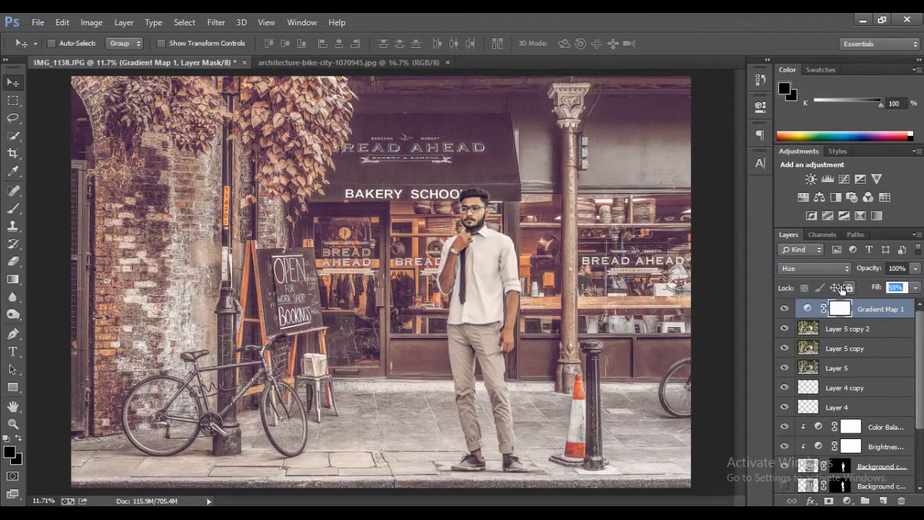
Step: Set the fill of the Gradient Map 1 layer to 68%
type("45")
key("Return")
type("85")
key("Return")
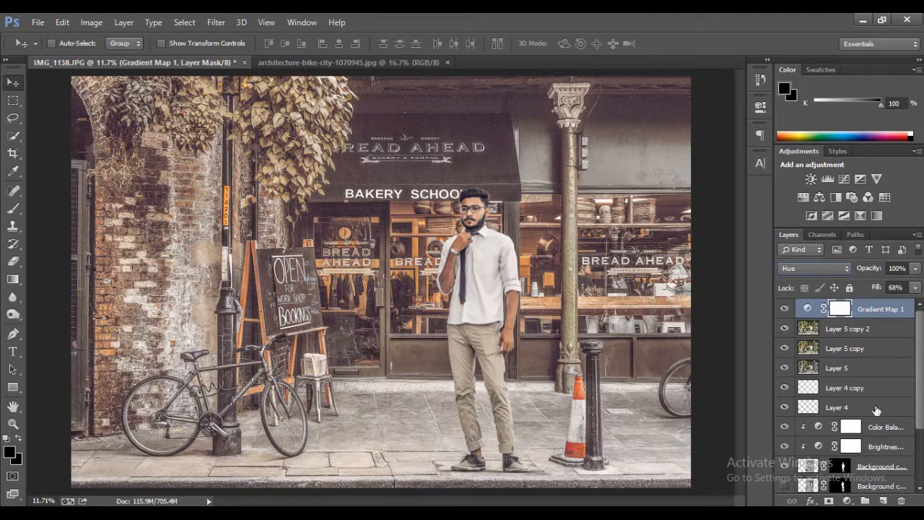
Step: On Layer 5 copy 2, apply Surface Blur to a rectangular area around the man's upper body and clear the selection
left_click(807, 329)
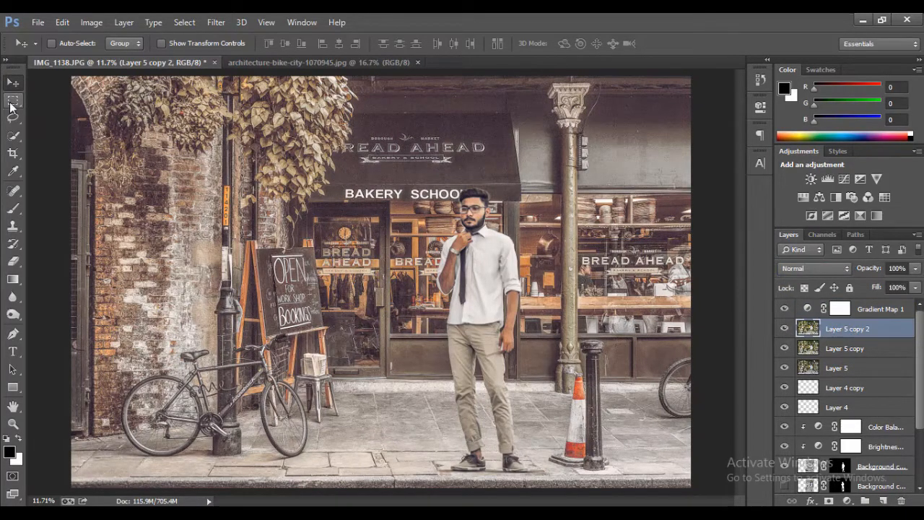
key("m")
left_click_drag(410, 191, 567, 359)
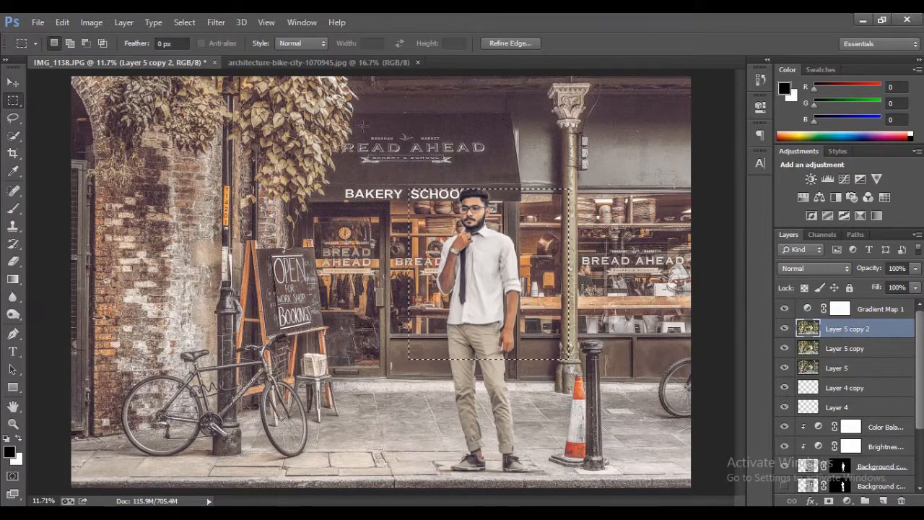
left_click(216, 23)
mouse_move(284, 172)
left_click(428, 345)
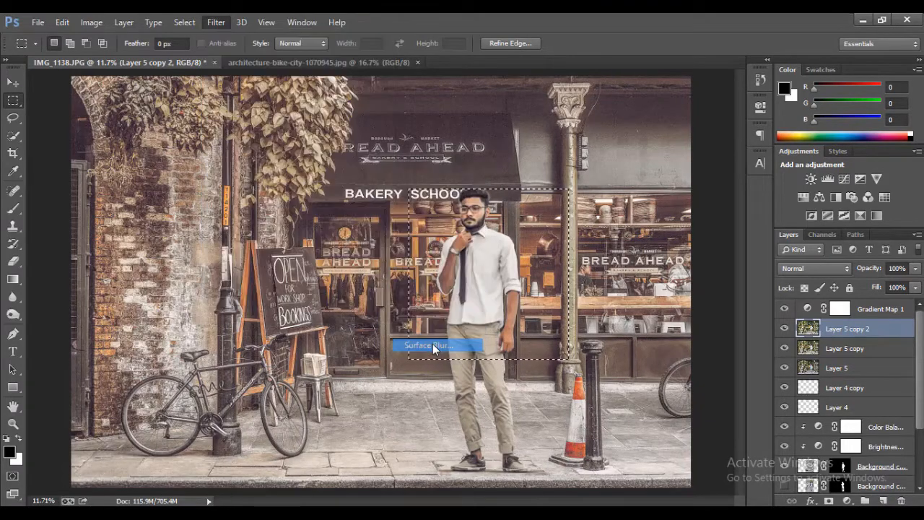
left_click(633, 215)
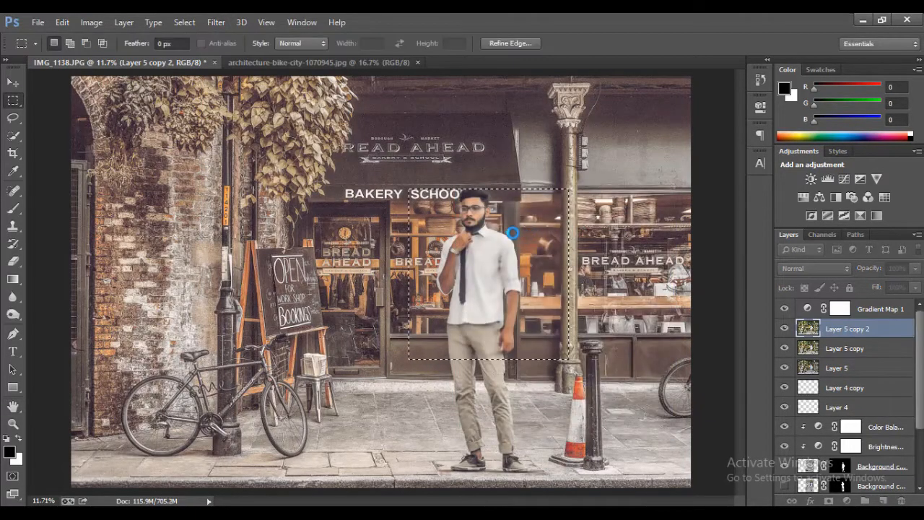
right_click(501, 201)
left_click(527, 208)
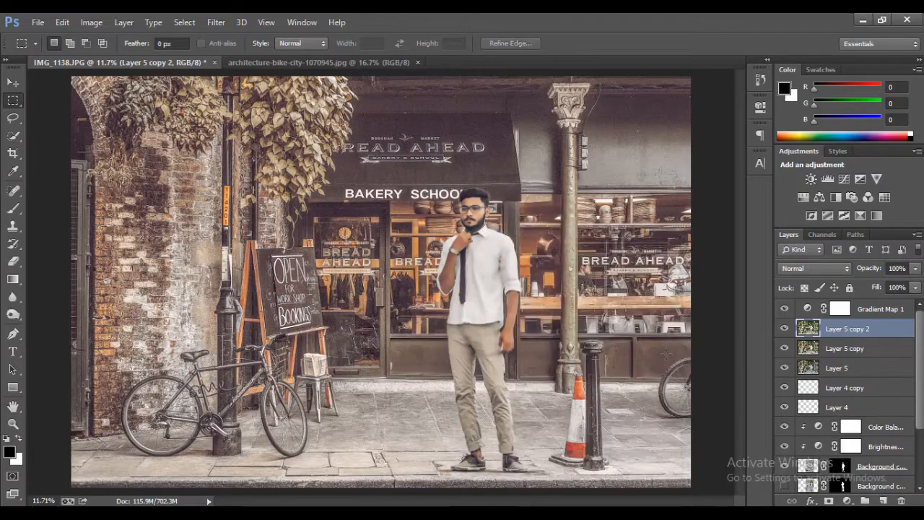
Step: Add a black mask to Layer 5 copy 2 and paint the smoothing onto the man's face with a white 82 px brush at 19% opacity
left_click(832, 501, "alt")
left_click(13, 424)
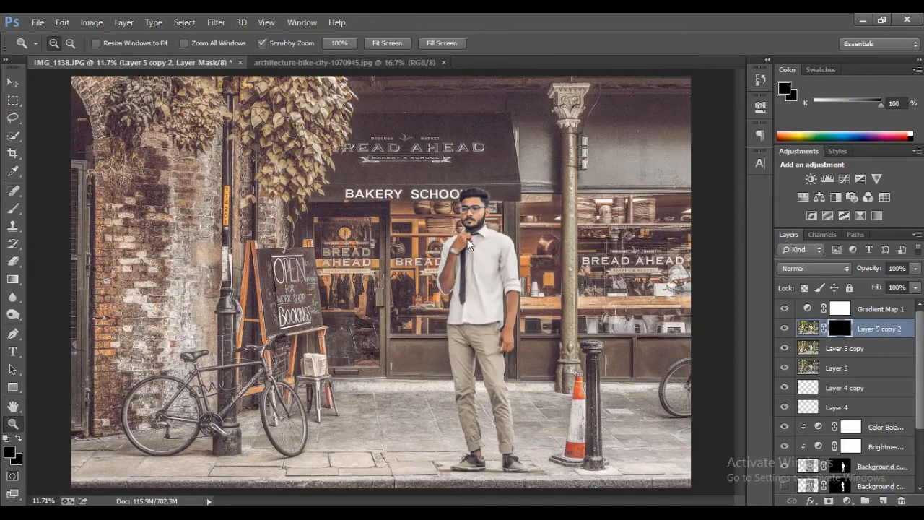
left_click_drag(477, 220, 508, 220)
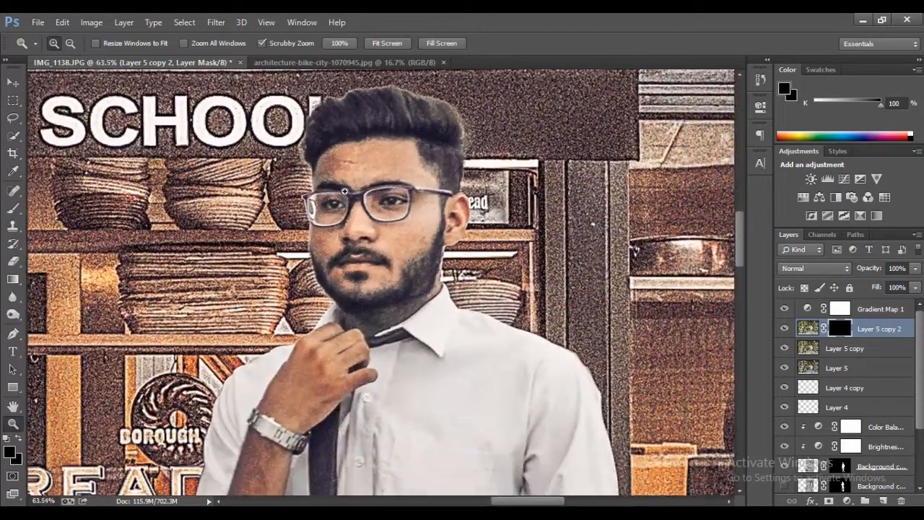
left_click(13, 117)
left_click(13, 296)
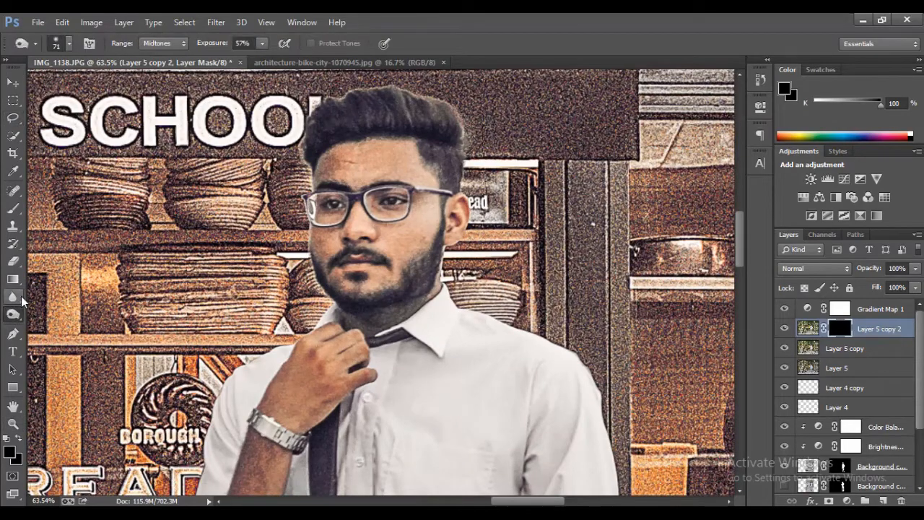
left_click(13, 208)
key("x")
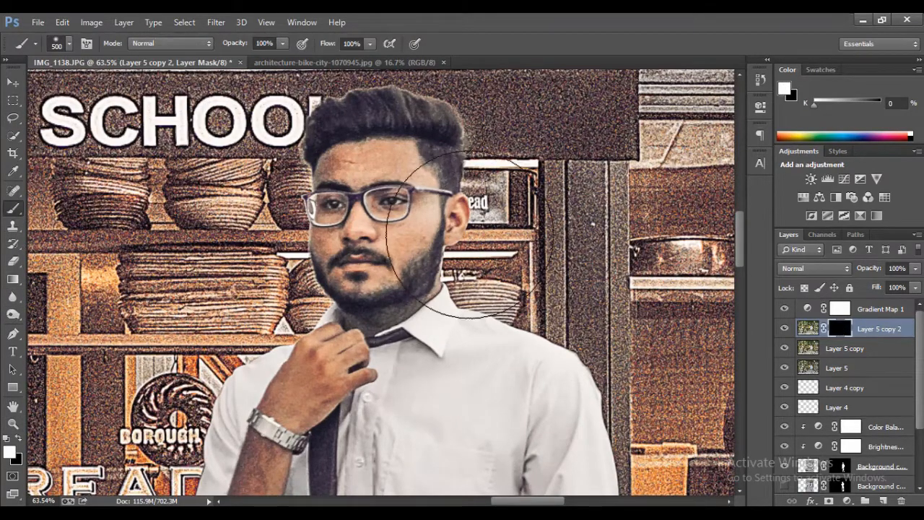
right_click(574, 216)
left_click(281, 44)
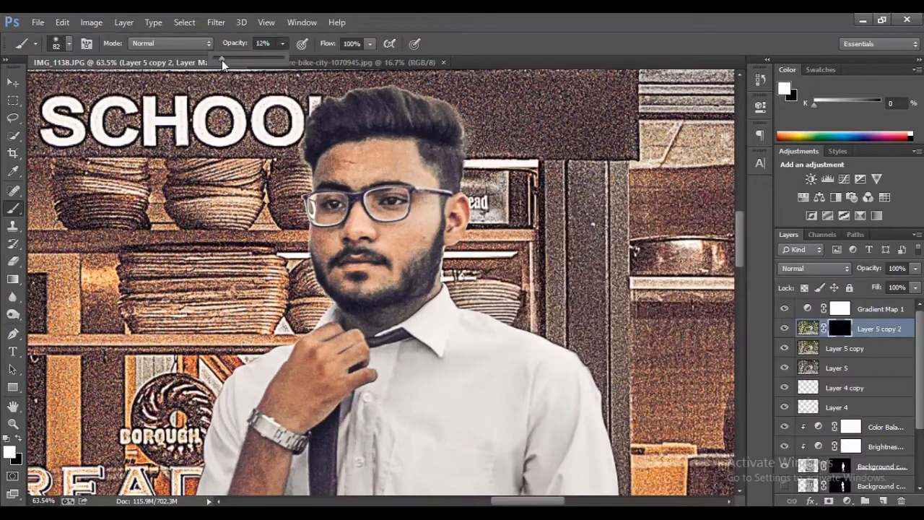
left_click_drag(222, 60, 227, 60)
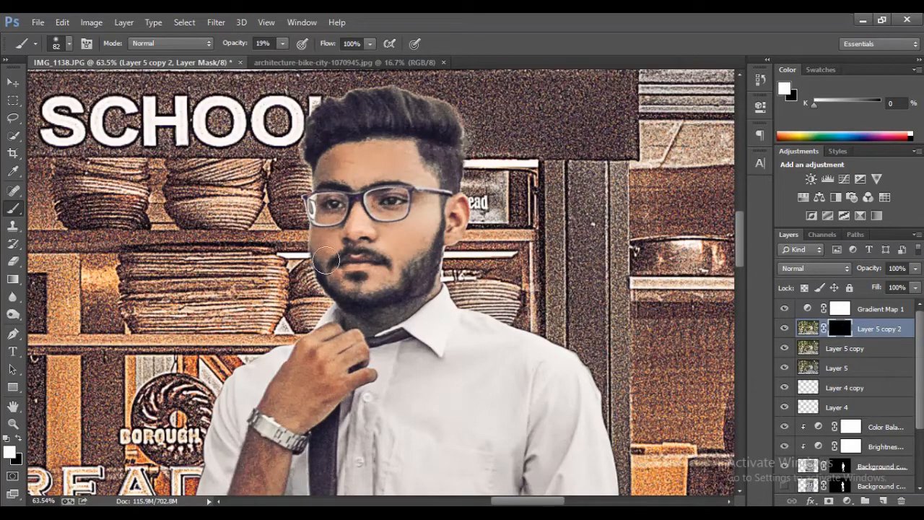
Step: Paint the skin smoothing onto the man's hands and both forearms on the Layer 5 copy 2 mask
scroll(360, 332, "down", 1)
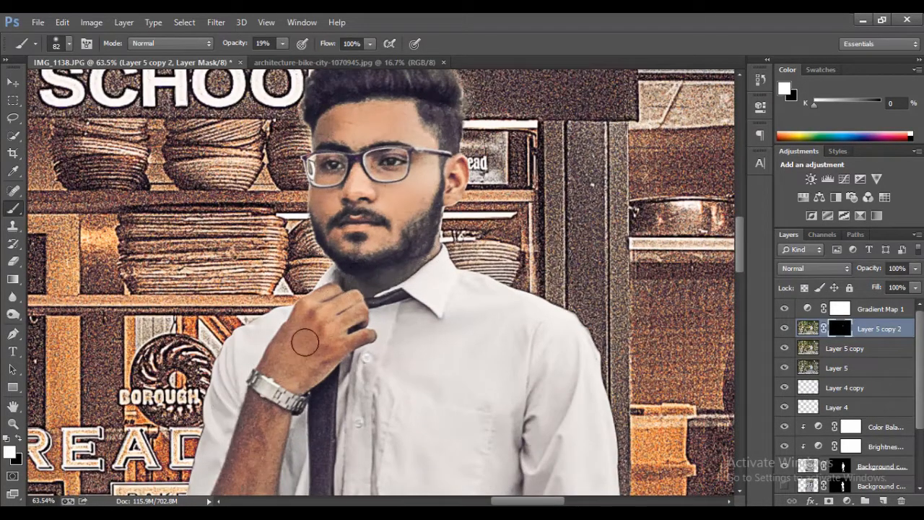
scroll(294, 289, "down", 4)
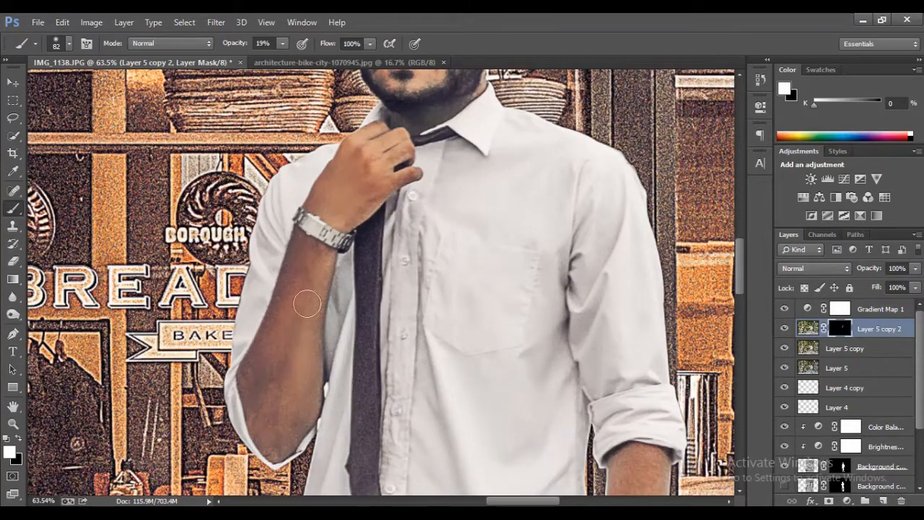
scroll(361, 289, "down", 7)
scroll(399, 229, "right", 7)
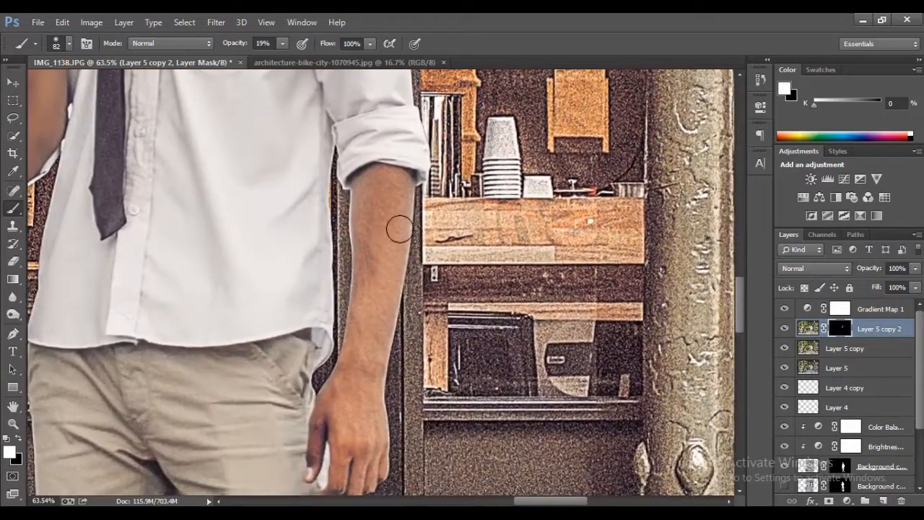
scroll(325, 432, "down", 2)
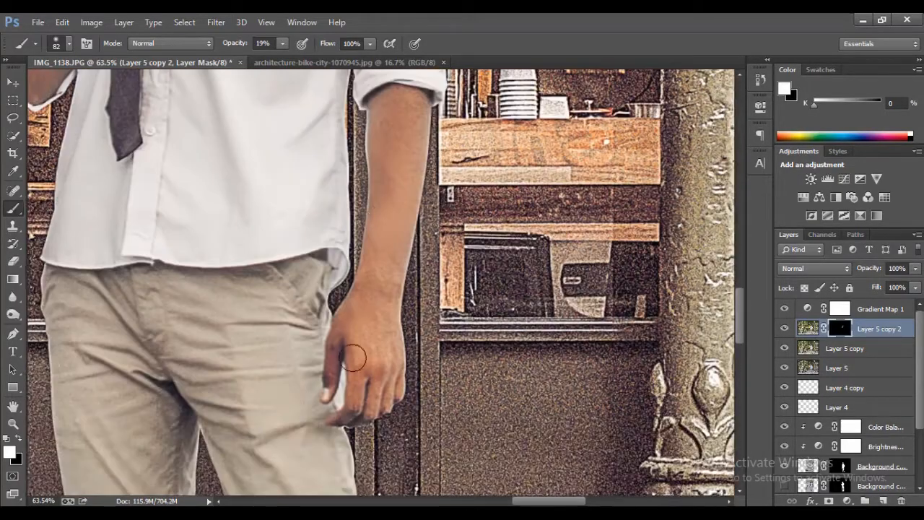
scroll(354, 354, "up", 3)
scroll(355, 355, "left", 1)
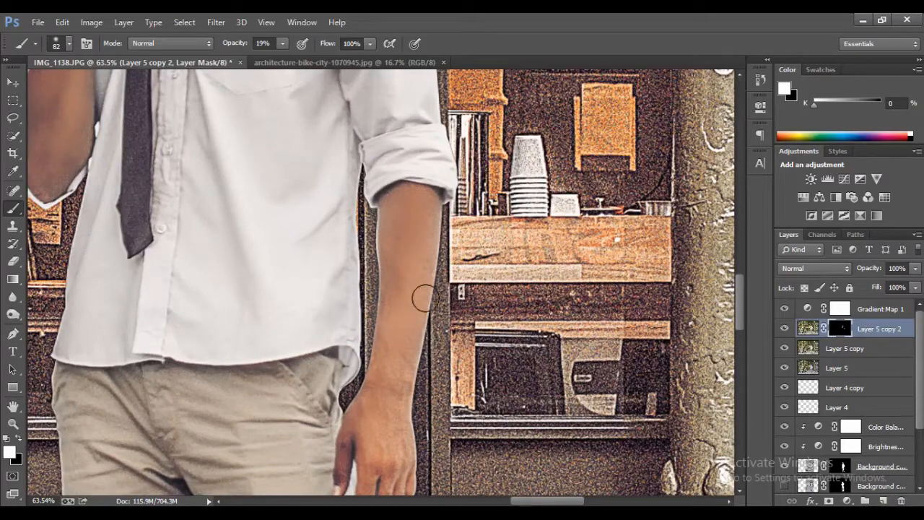
Step: Fit the image to the screen and merge Layer 5 copy 2 down into Layer 5 copy
left_click(20, 427)
left_click(387, 43)
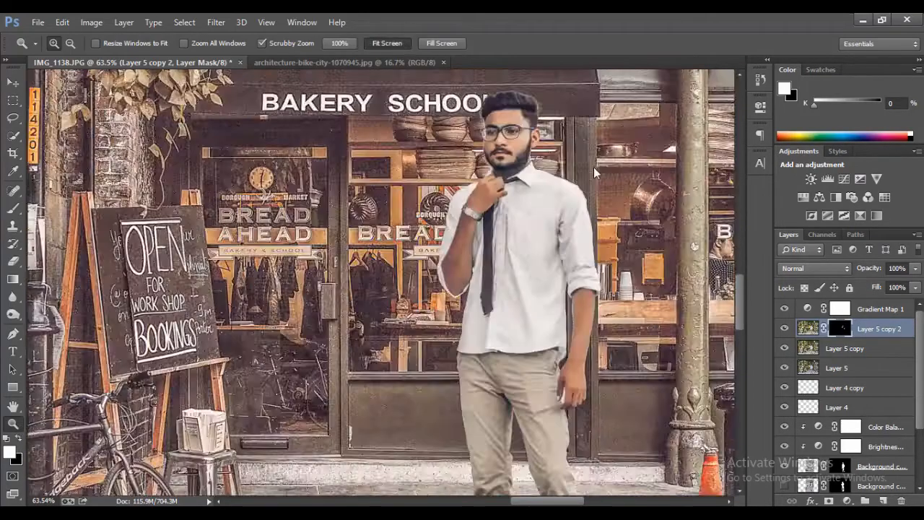
right_click(872, 331)
left_click(628, 399)
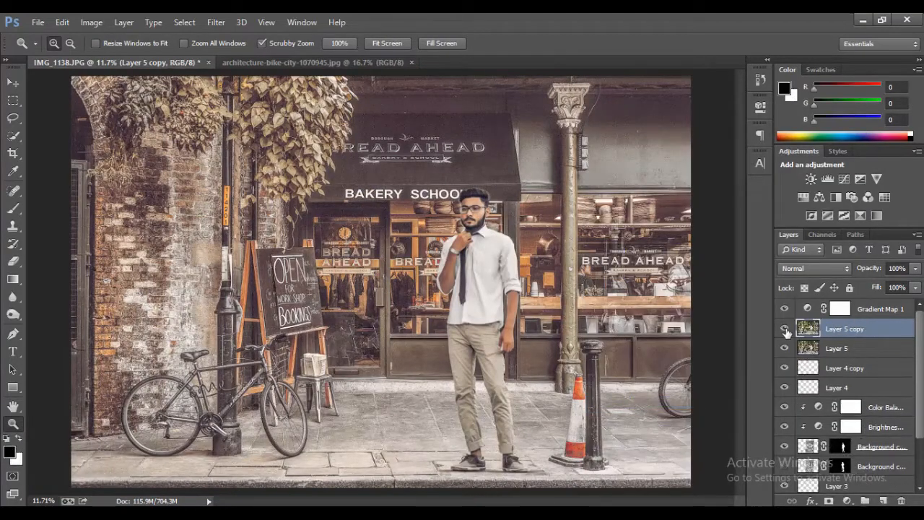
Step: Load the man's layer mask from Background copy 2 as a selection, and invert it with Layer 5 copy active
scroll(792, 381, "down", 3)
scroll(793, 383, "up", 3)
scroll(795, 383, "down", 3)
left_click(844, 387)
right_click(844, 387)
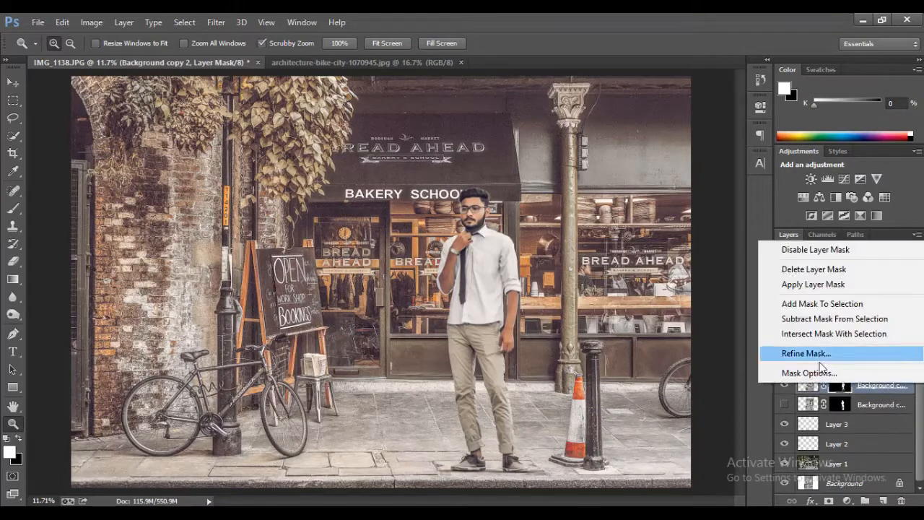
left_click(816, 304)
left_click(845, 329)
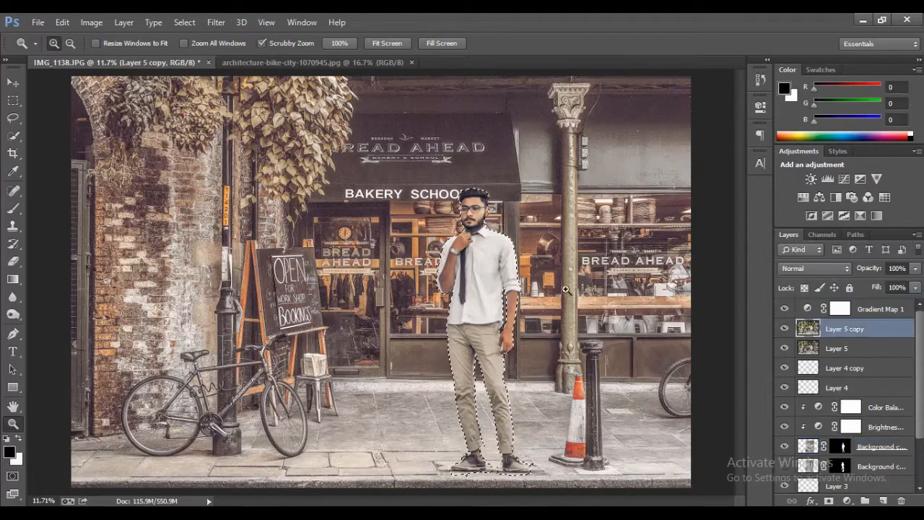
left_click(13, 101)
right_click(475, 192)
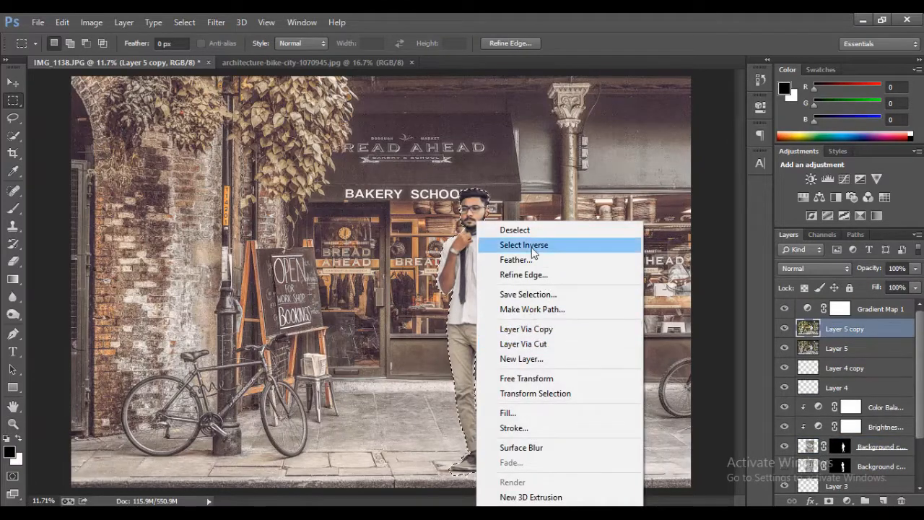
left_click(533, 244)
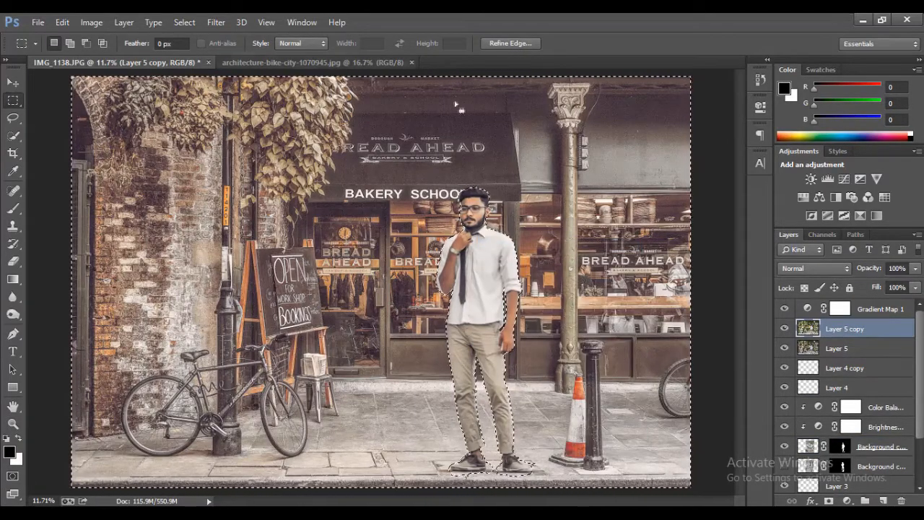
Step: Apply a Gaussian Blur with a 2.7 pixel radius to the selected background of Layer 5 copy and clear the selection
left_click(215, 21)
mouse_move(330, 171)
left_click(434, 265)
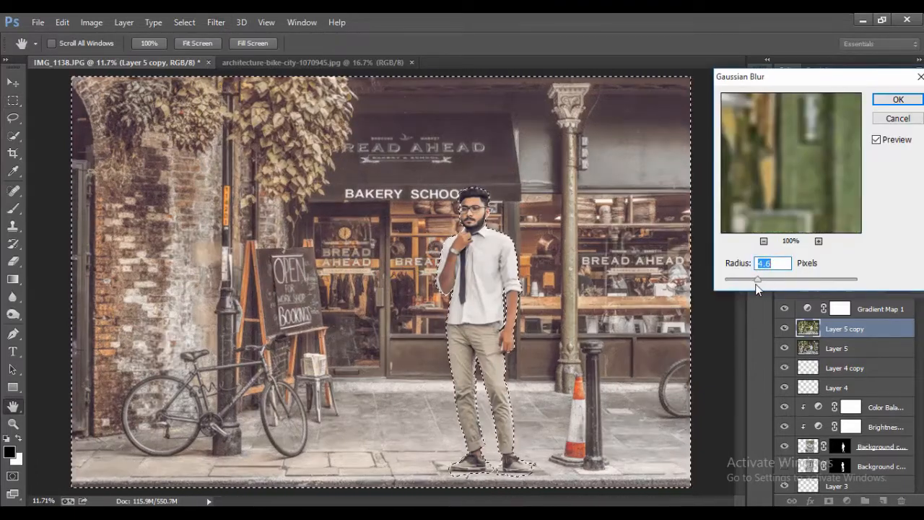
left_click_drag(751, 284, 744, 282)
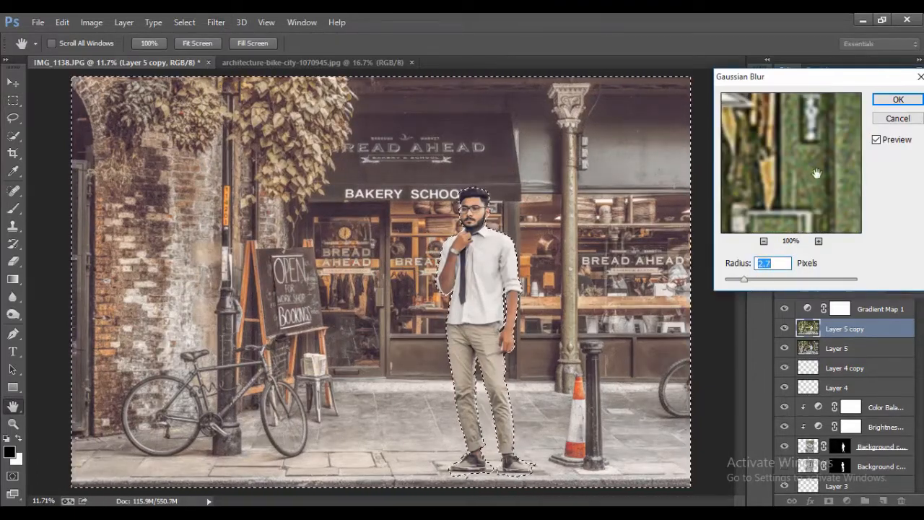
left_click(898, 98)
key("m")
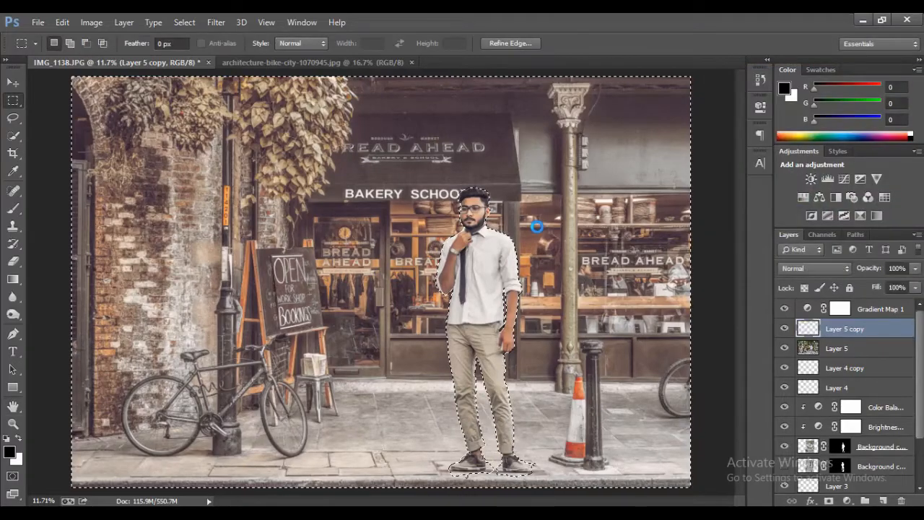
right_click(541, 221)
left_click(570, 229)
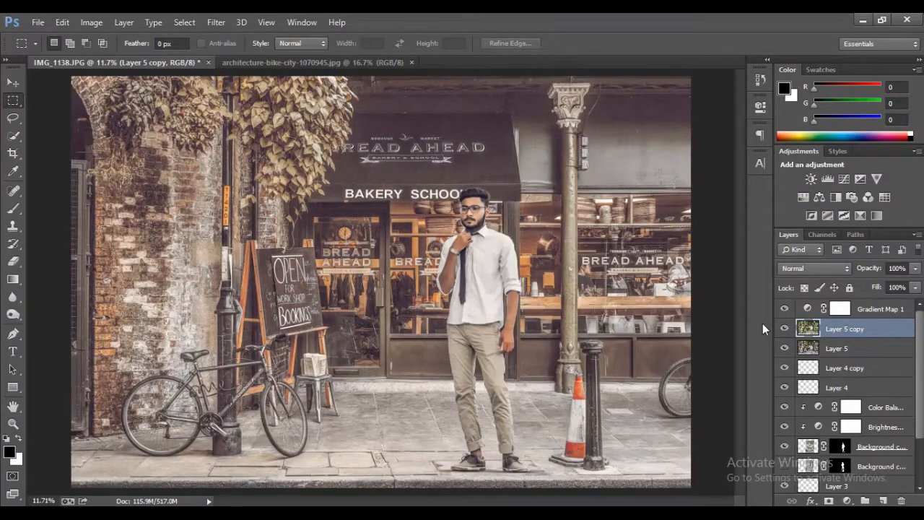
Step: Restore the background selection, duplicate Layer 5 copy and reapply the last Gaussian Blur to the duplicate
key("z")
mouse_move(506, 249)
left_mouse_down()
mouse_move(629, 252)
mouse_move(499, 254)
mouse_move(501, 264)
left_mouse_up()
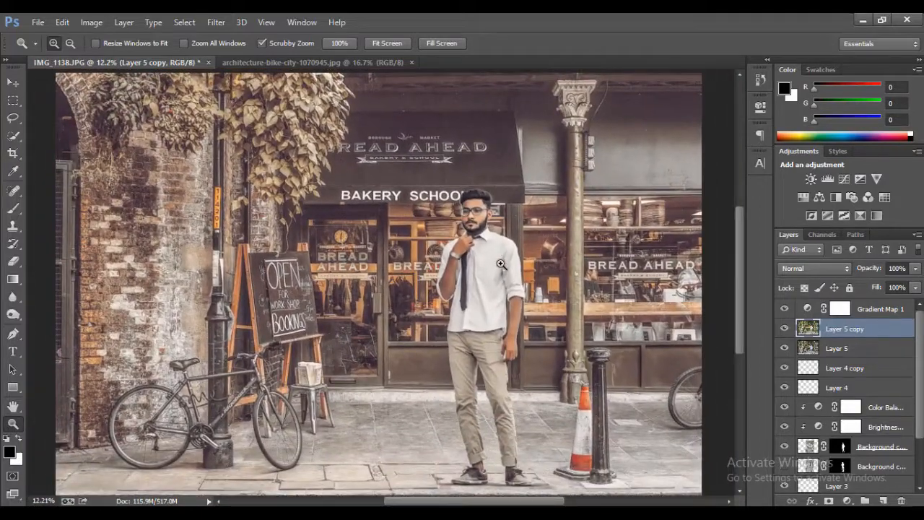
left_click(795, 334, "ctrl")
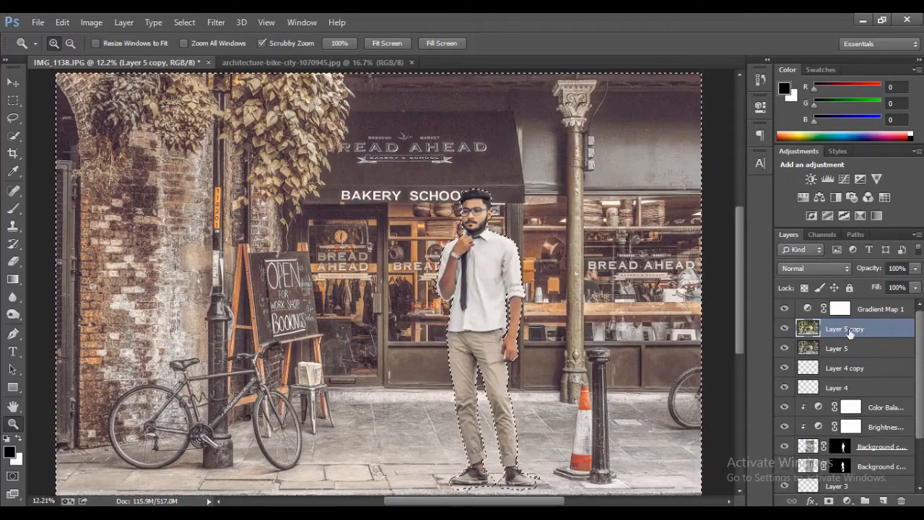
key("ctrl+j")
key("ctrl+f")
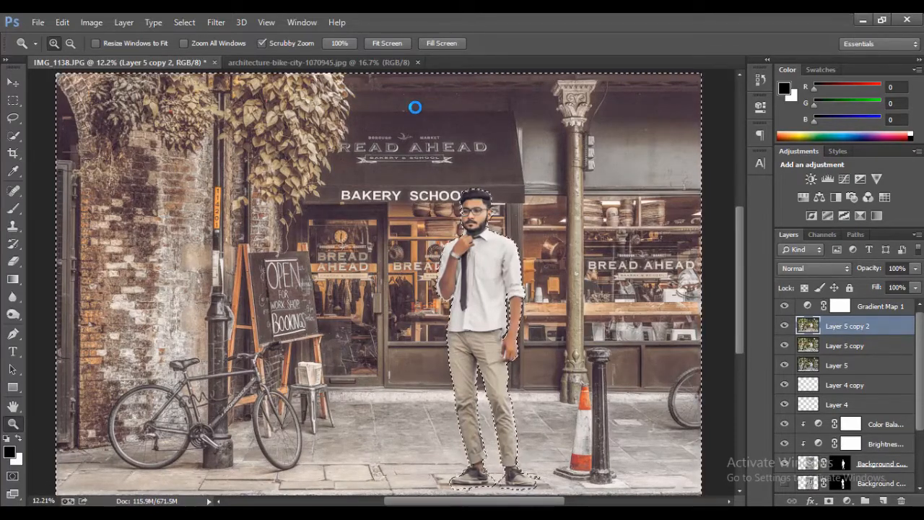
key("m")
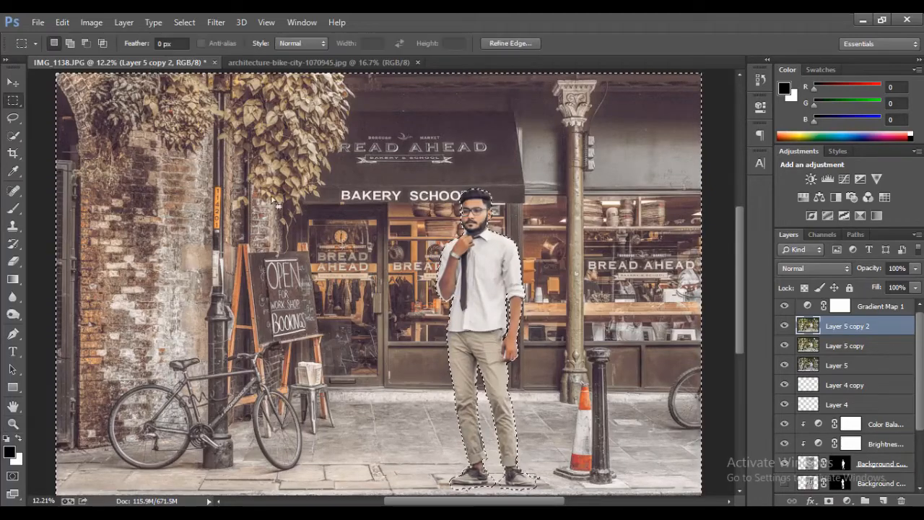
key("ctrl+d")
Step: Add a layer mask to Layer 5 copy 2 and prepare a black 384 px brush with 0% hardness and 100% opacity
left_click(12, 424)
left_click_drag(574, 390, 504, 247)
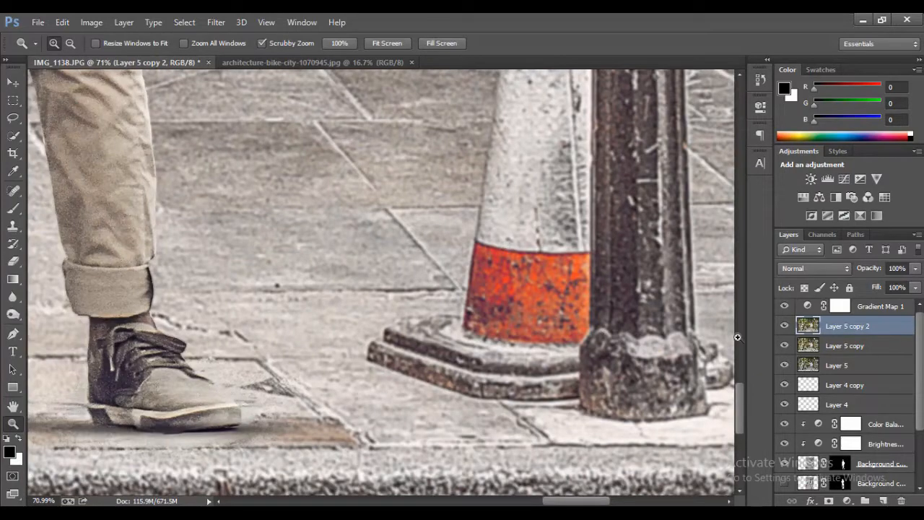
left_click(844, 500)
key("b")
right_click(319, 277)
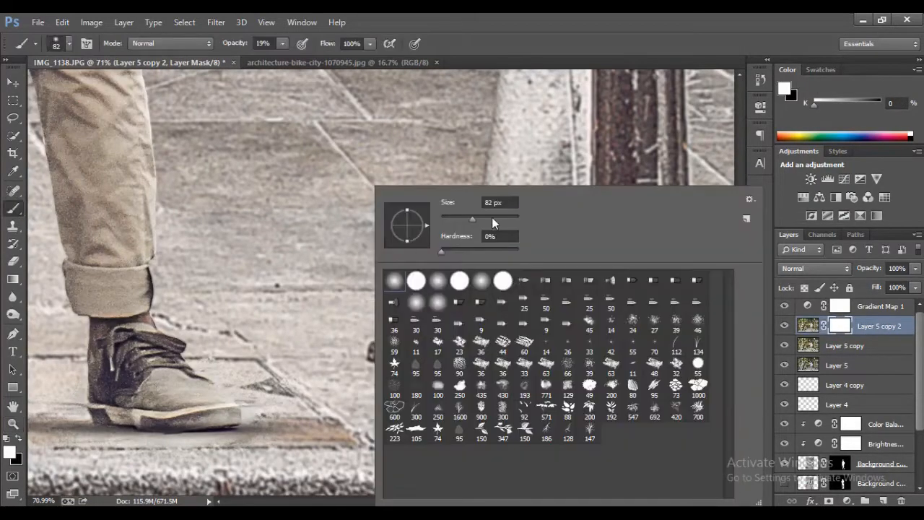
left_click_drag(507, 225, 504, 225)
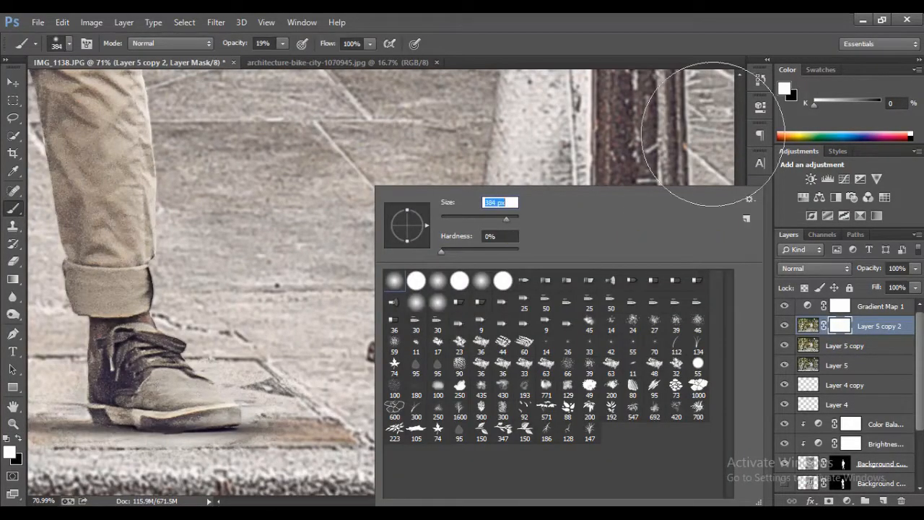
key("Return")
key("x")
Step: Paint the mask black along the whole foreground pavement strip, from the bicycle past the man's feet to beyond the bollard
left_click_drag(396, 73, 399, 75)
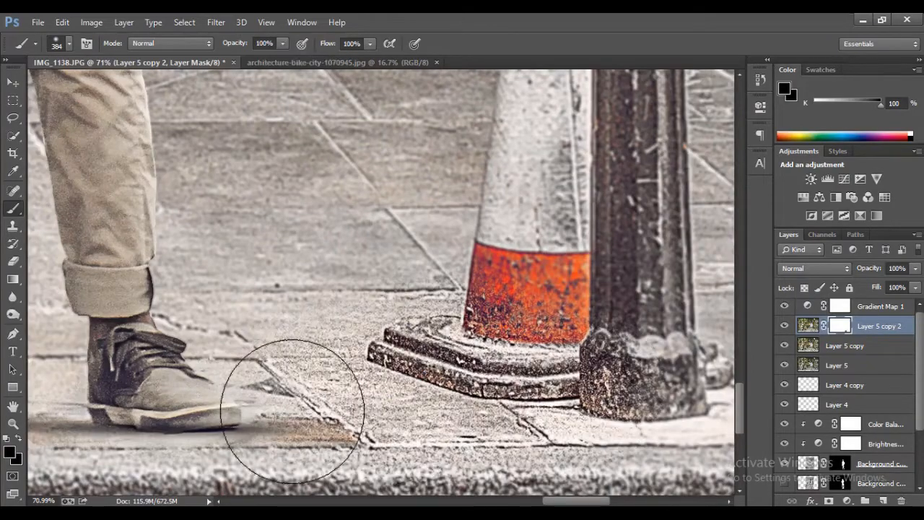
scroll(557, 330, "left", 10)
scroll(188, 346, "left", 12)
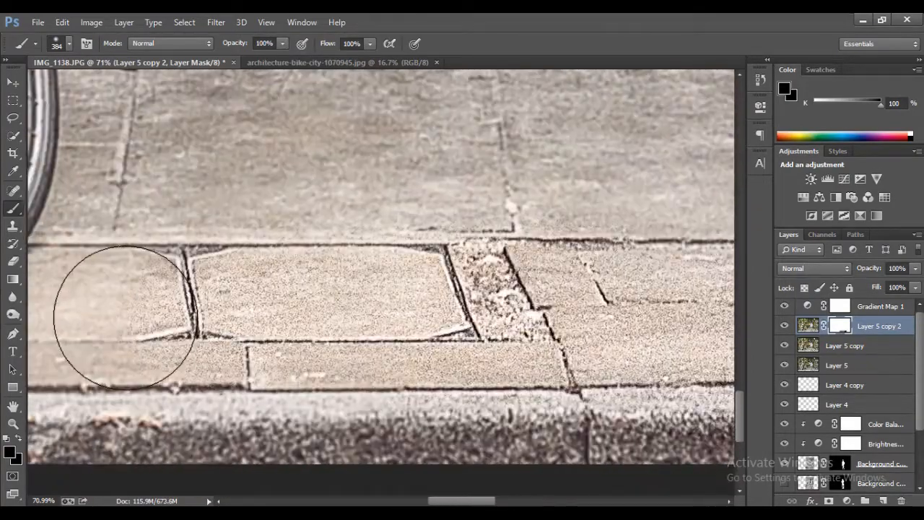
scroll(304, 342, "left", 15)
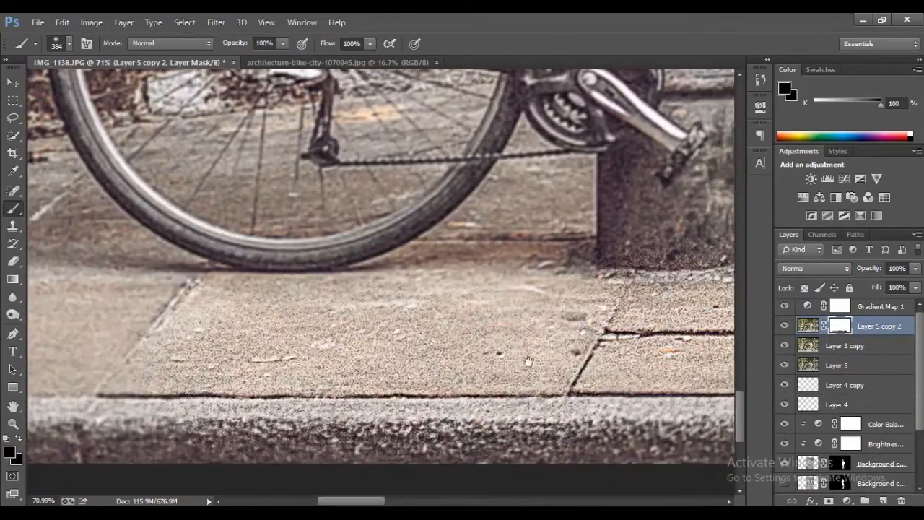
scroll(345, 386, "right", 20)
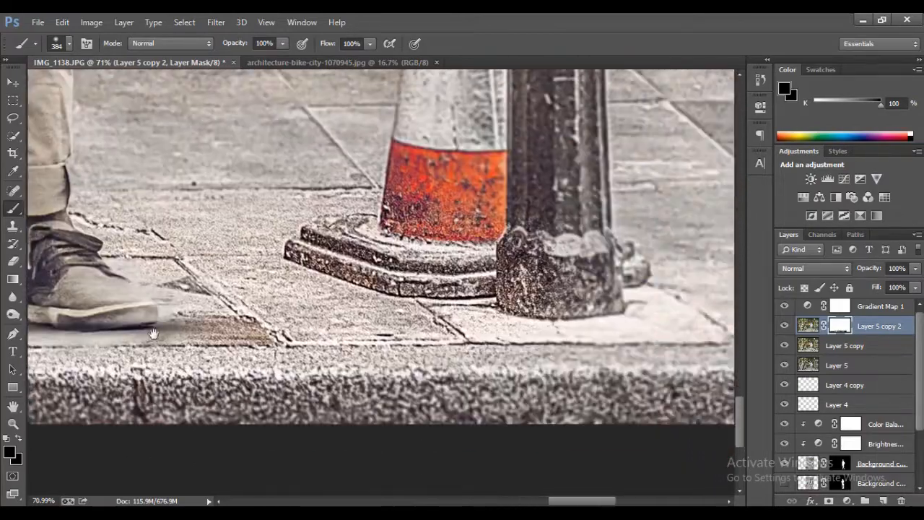
scroll(279, 320, "right", 15)
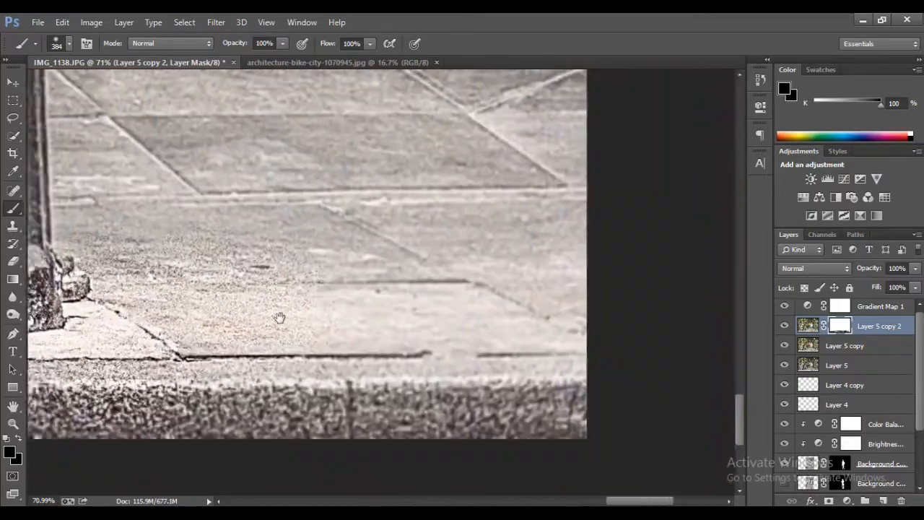
scroll(403, 337, "left", 15)
left_click_drag(403, 337, 397, 362)
Step: Hide Layer 5 copy 2 and trace a pen path along the outlines of the bollard and the traffic cone
key("p")
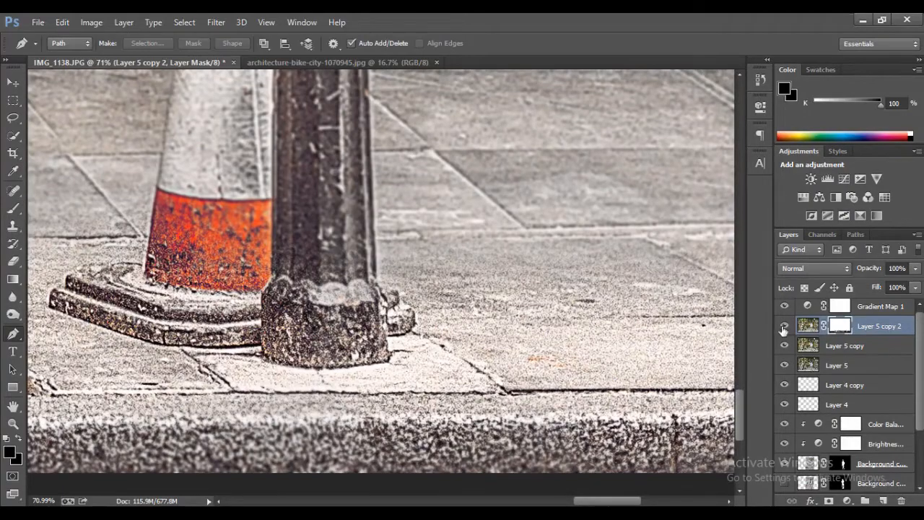
left_click(785, 326)
left_click(371, 129)
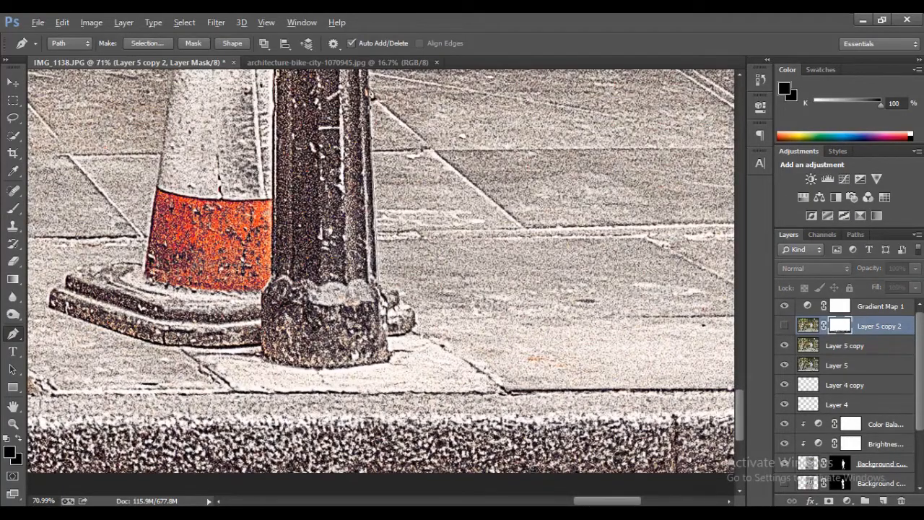
scroll(379, 152, "up", 6)
scroll(386, 151, "up", 10)
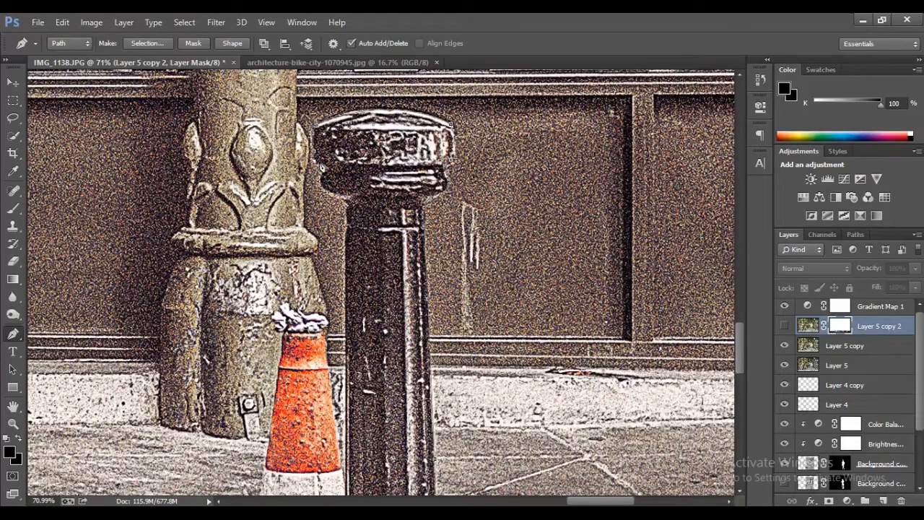
scroll(350, 239, "down", 2)
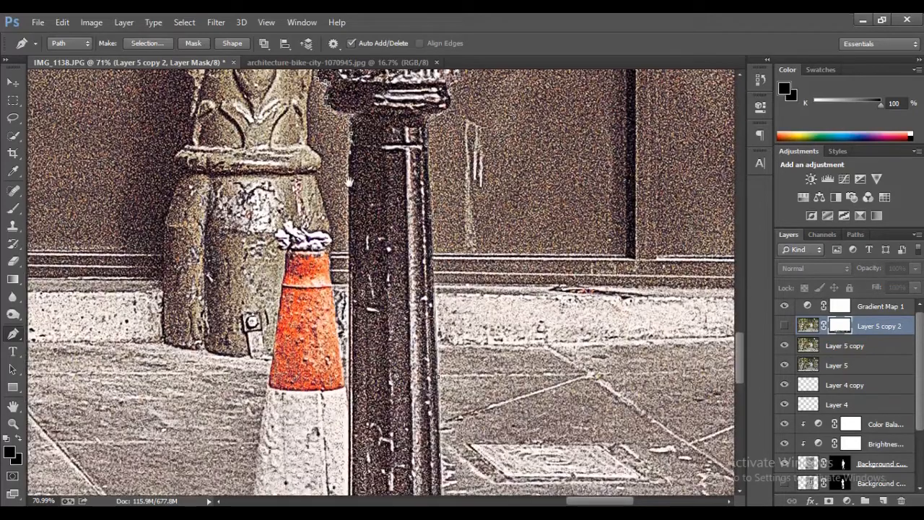
scroll(353, 288, "down", 3)
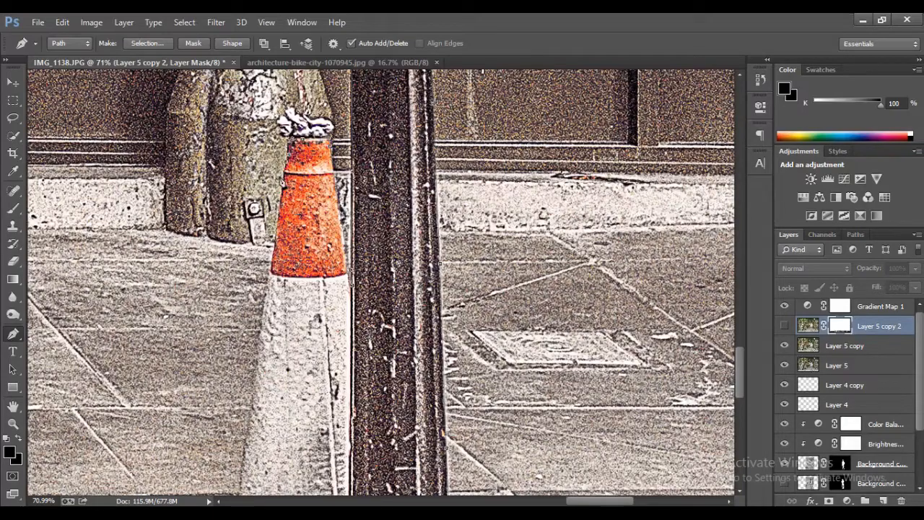
scroll(275, 207, "down", 2)
scroll(254, 312, "down", 4)
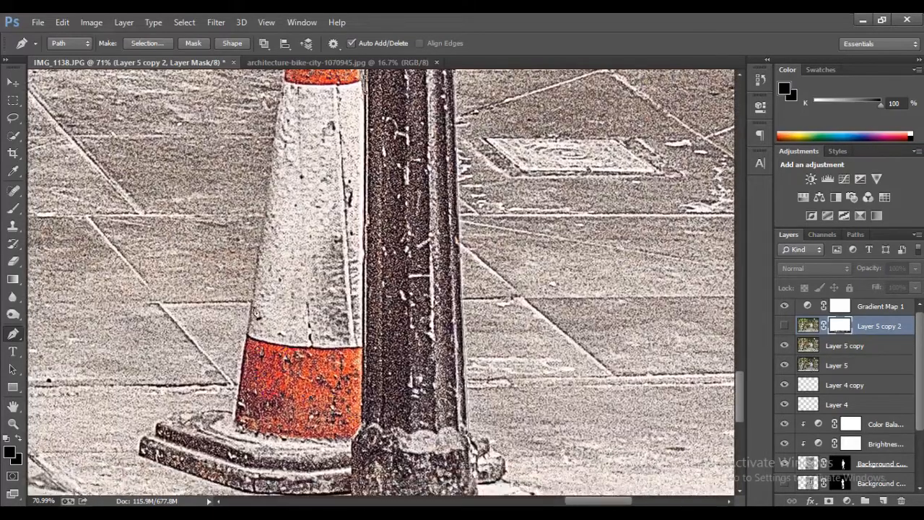
scroll(249, 346, "down", 4)
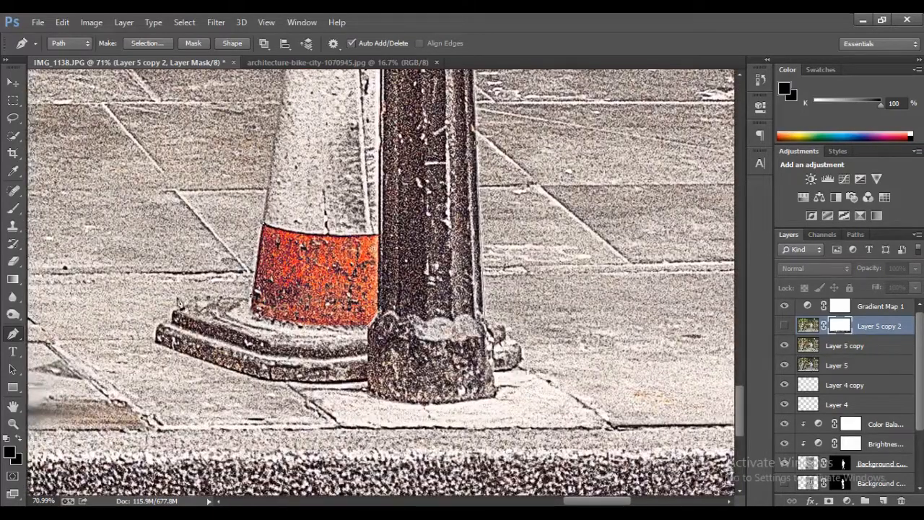
Step: Close the path around the bases of the cone and bollard and convert it to a selection
left_click_drag(198, 406, 263, 426)
left_click_drag(363, 432, 428, 436)
left_click_drag(458, 421, 480, 409)
double_click(502, 383)
right_click(466, 356)
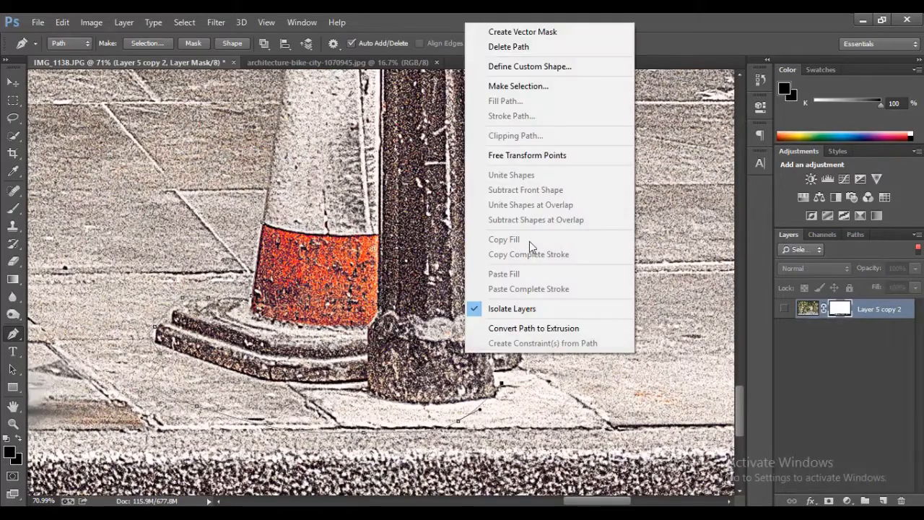
left_click(538, 87)
left_click(533, 157)
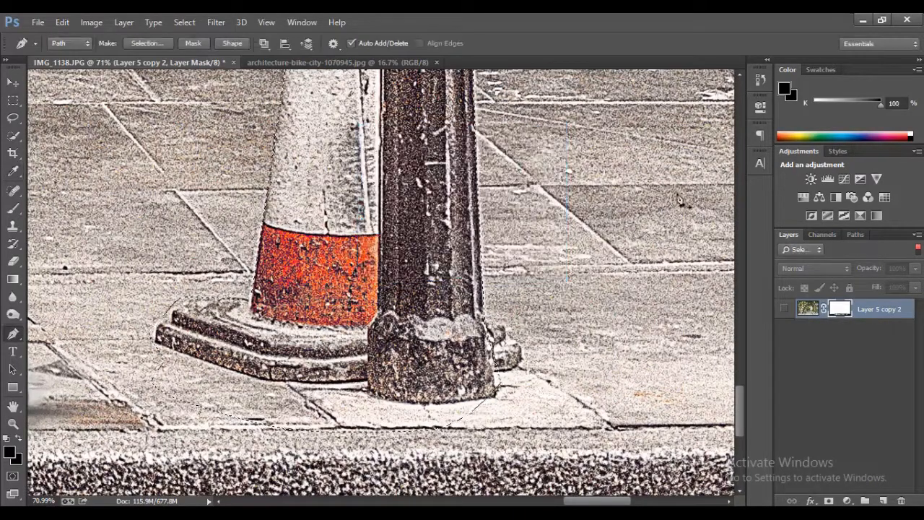
Step: Return the layer filter to Kind and make Layer 5 copy 2 visible again
left_click(805, 248)
left_click(801, 261)
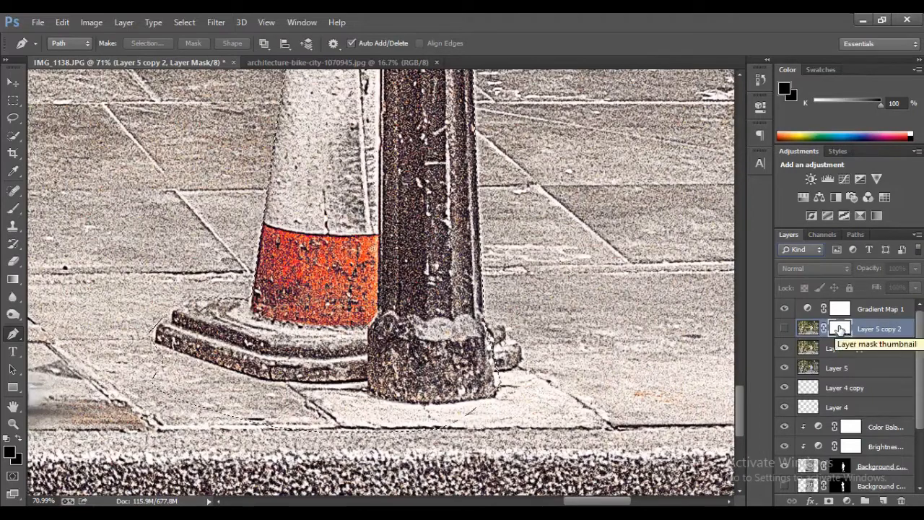
left_click(785, 328)
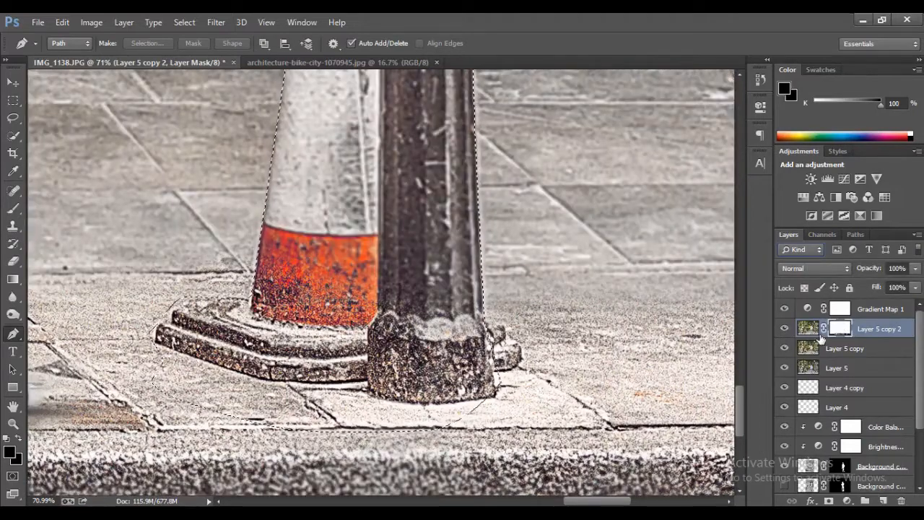
Step: Paint black inside the selection on the Layer 5 copy 2 mask to sharpen the cone and bollard, and deselect
key("b")
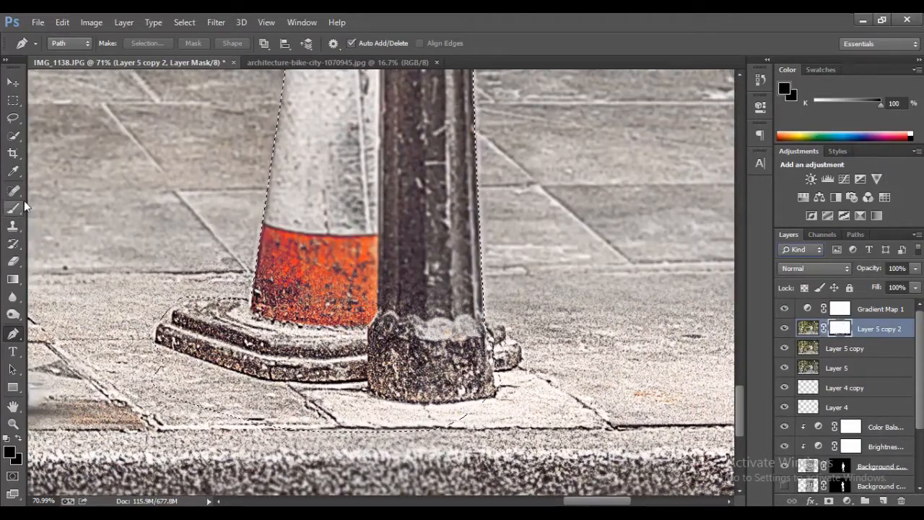
left_click_drag(292, 252, 278, 371)
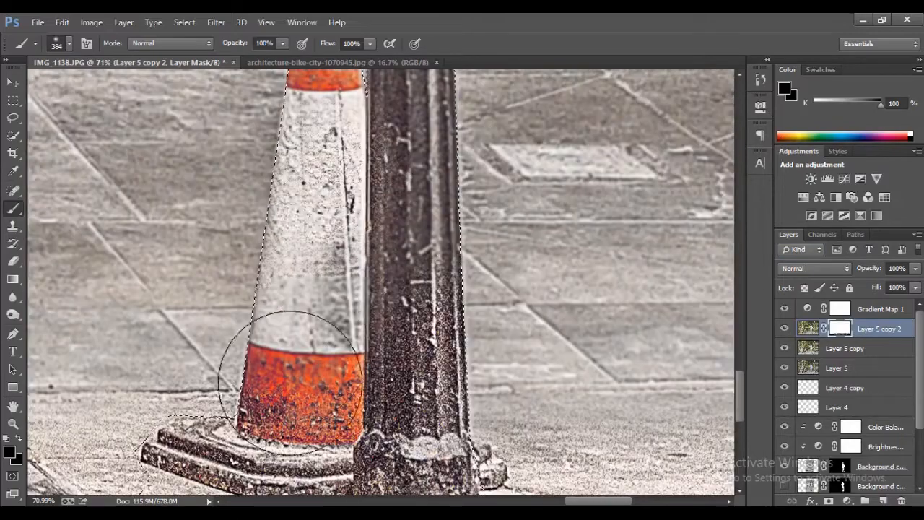
scroll(429, 241, "up", 10)
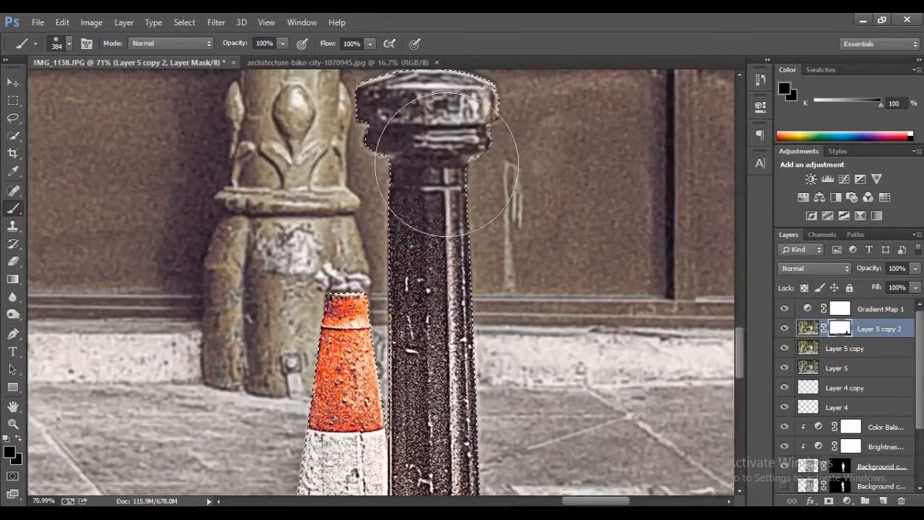
scroll(433, 275, "down", 5)
key("m")
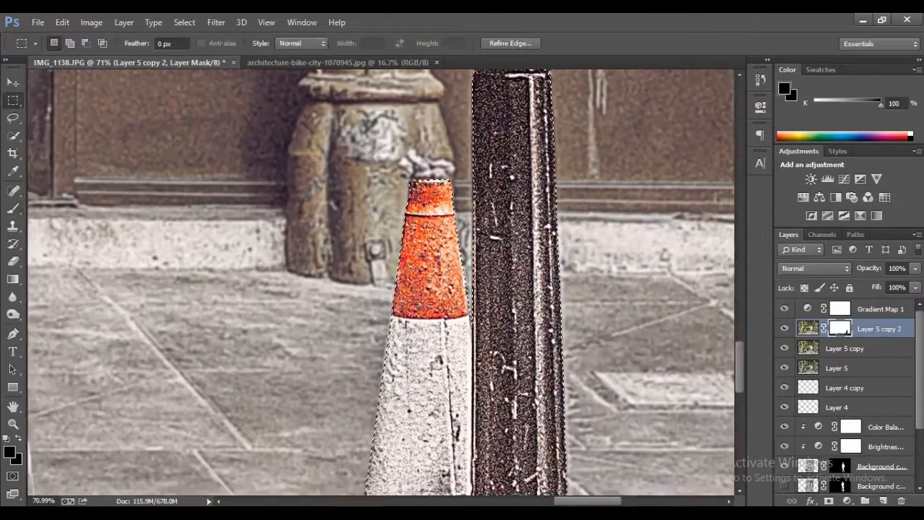
right_click(516, 195)
left_click(551, 200)
Step: Fit the image to the screen and set the fill of Gradient Map 1 to 75%
scroll(447, 217, "down", 5)
key("x")
key("z")
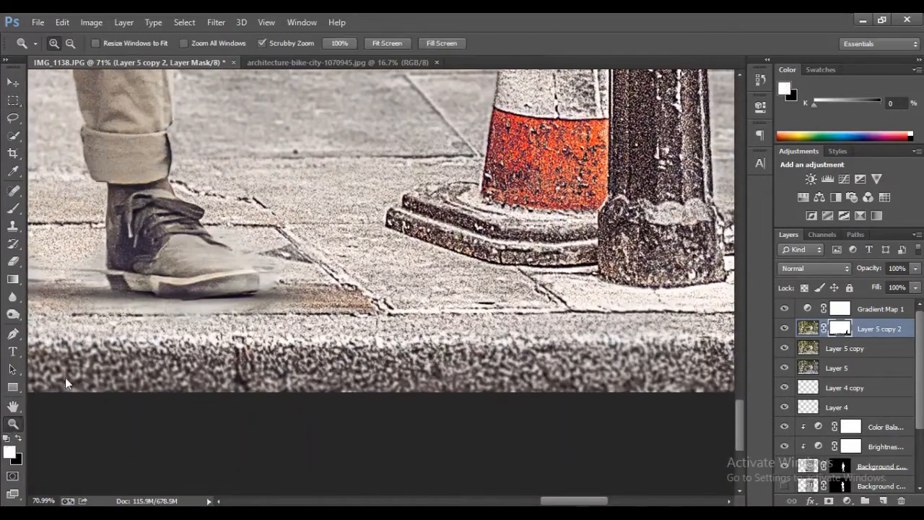
left_click(393, 45)
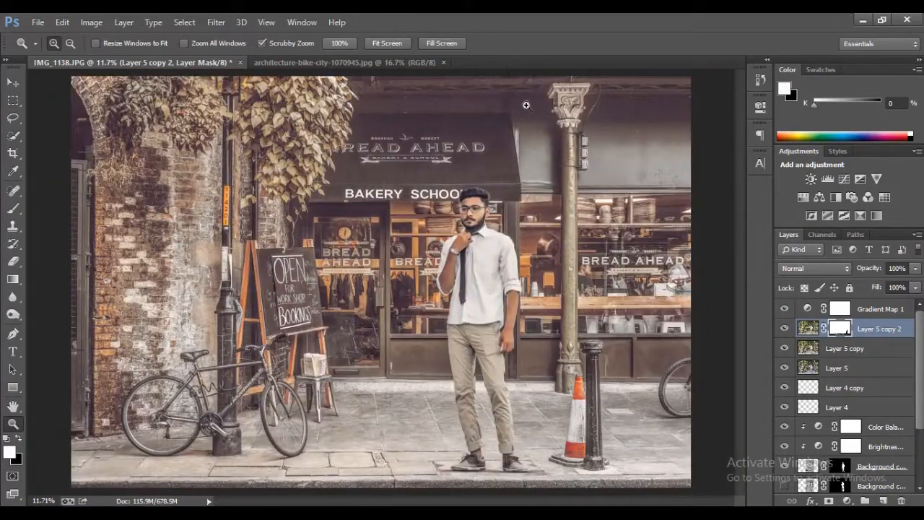
left_click(866, 309)
left_click(880, 288)
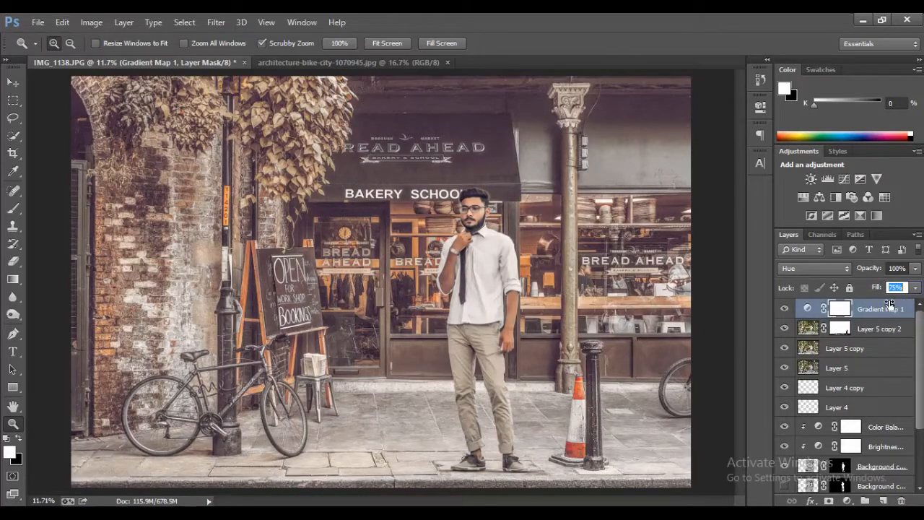
left_click(888, 318)
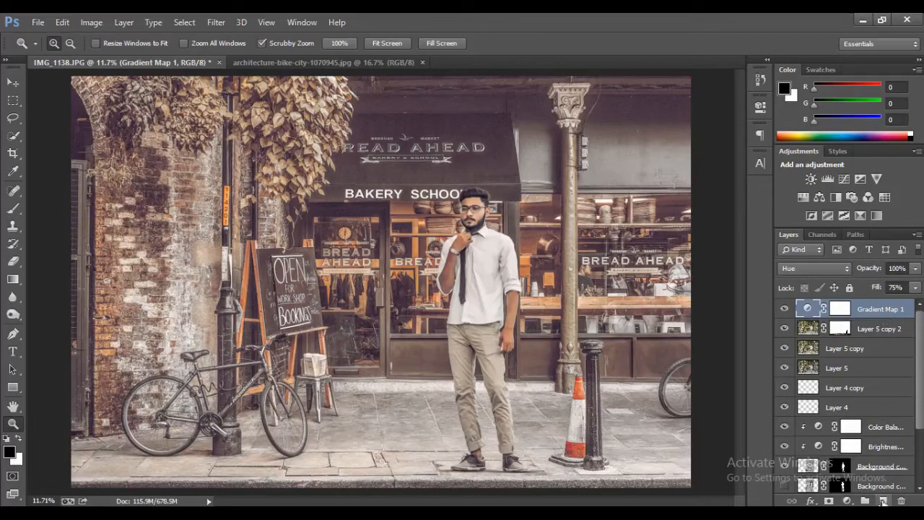
Step: Create a new layer above Gradient Map 1 and fill it with the merged image using Apply Image
left_click(883, 500)
left_click(91, 21)
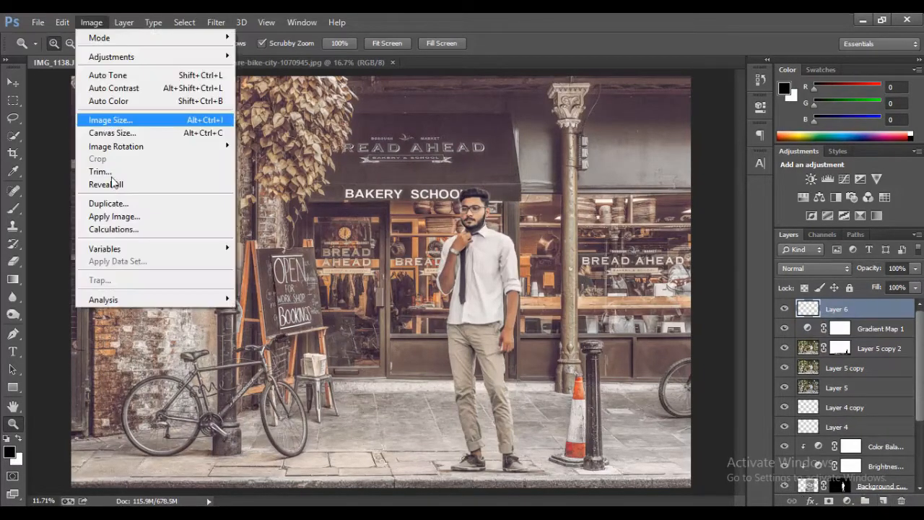
left_click(119, 215)
left_click(579, 150)
key("z")
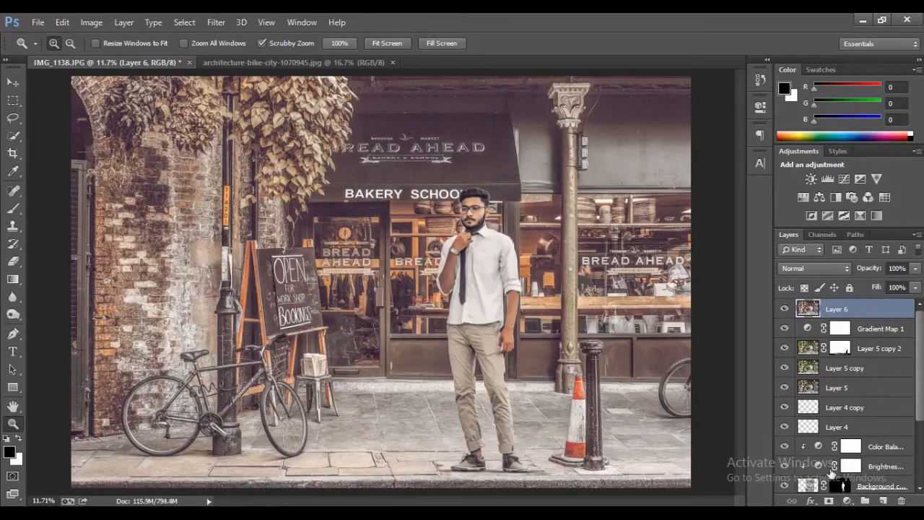
Step: Apply the Camera Raw filter to the merged layer with a darkening post-crop vignette of negative amount and increased feather
left_click(216, 22)
left_click(239, 95)
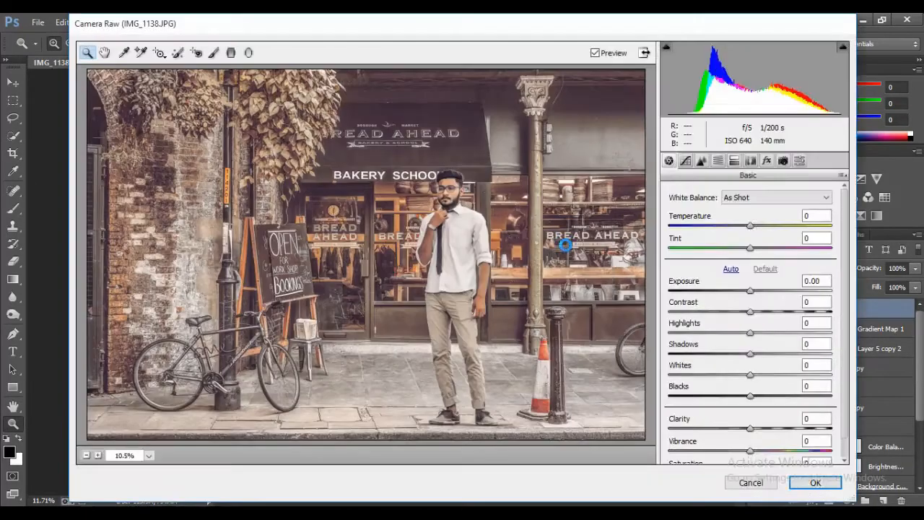
left_click(766, 161)
left_click_drag(754, 335, 655, 326)
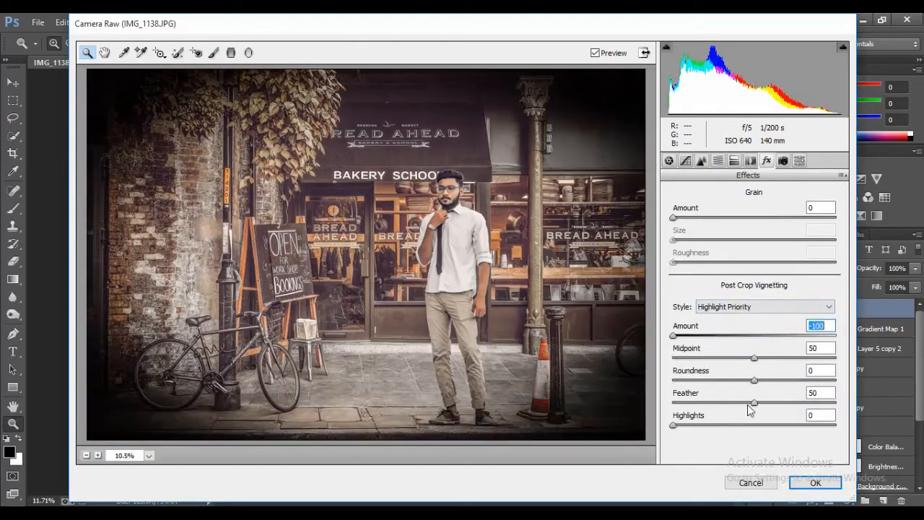
left_click_drag(754, 403, 835, 402)
left_click_drag(726, 330, 746, 332)
left_click(815, 481)
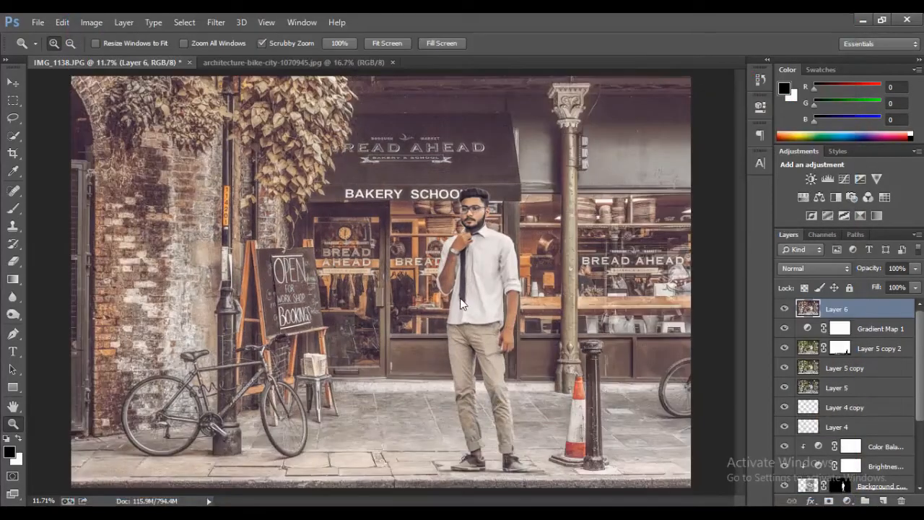
Step: Crop a vertical strip off the brick-wall side of the image
left_click(13, 153)
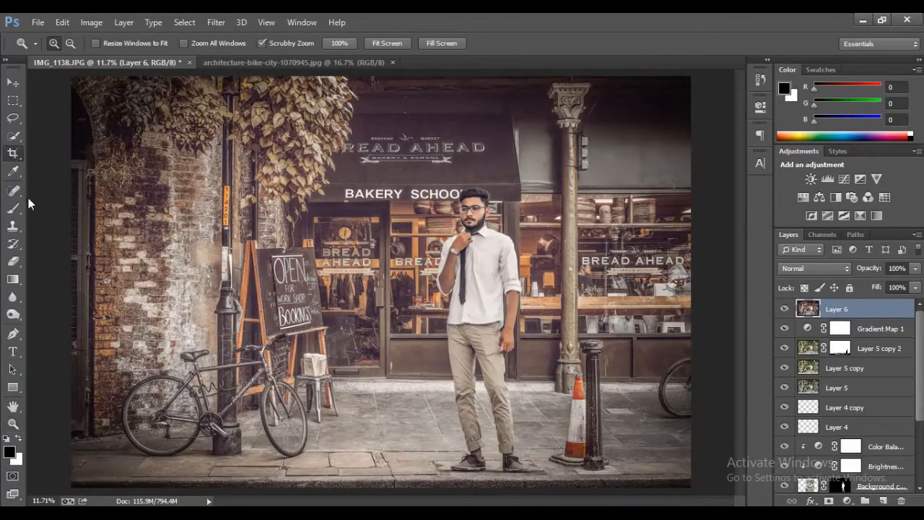
left_click_drag(70, 291, 114, 290)
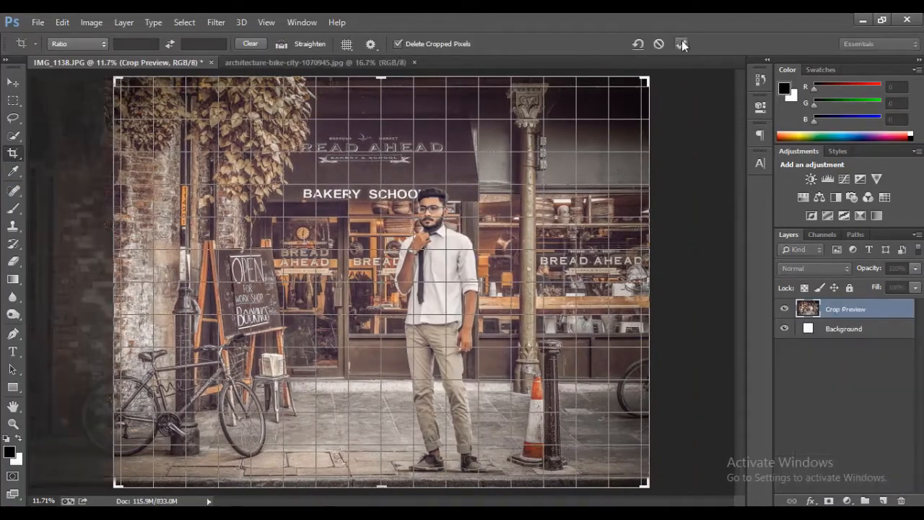
key("Return")
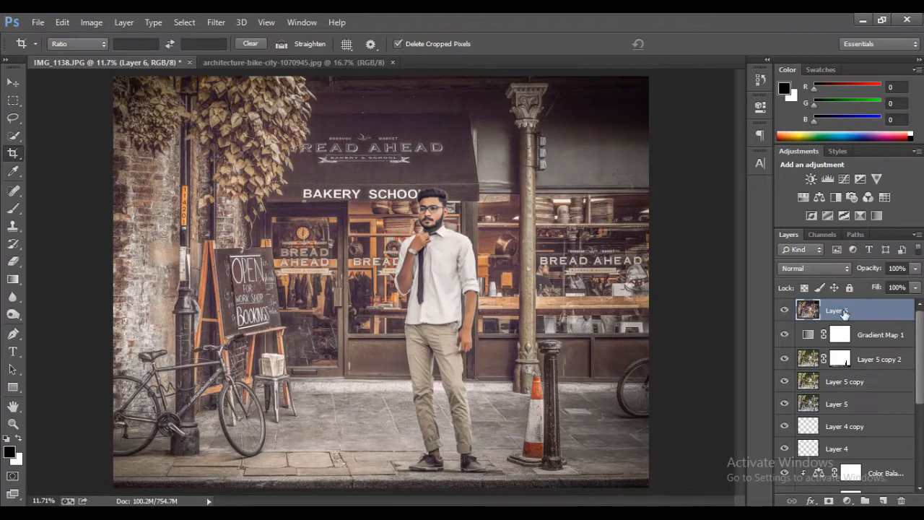
Step: Duplicate Layer 6 at the top of the layer stack
scroll(894, 321, "down", 5)
scroll(893, 385, "up", 5)
key("ctrl+j")
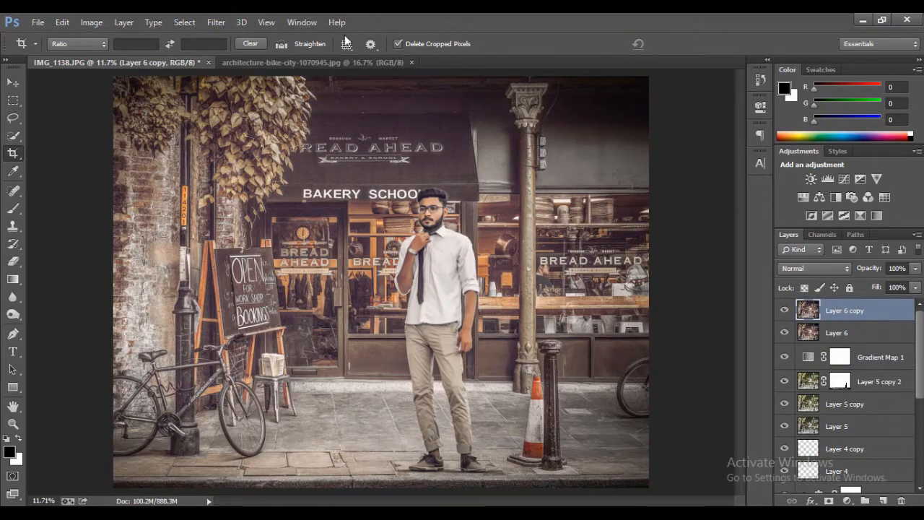
Step: Add a white text layer reading "Gentleman" in front of the bakery, beside the man's legs, and show the character settings
left_click(13, 351)
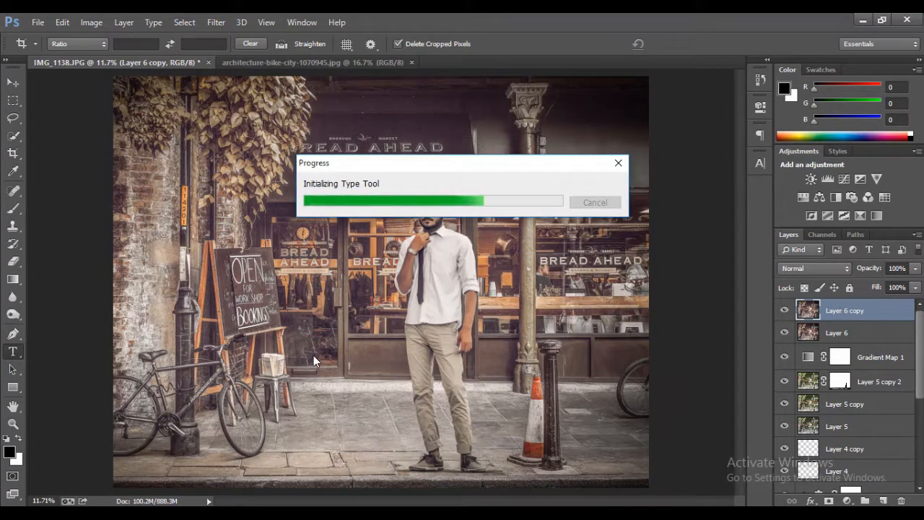
left_click(343, 387)
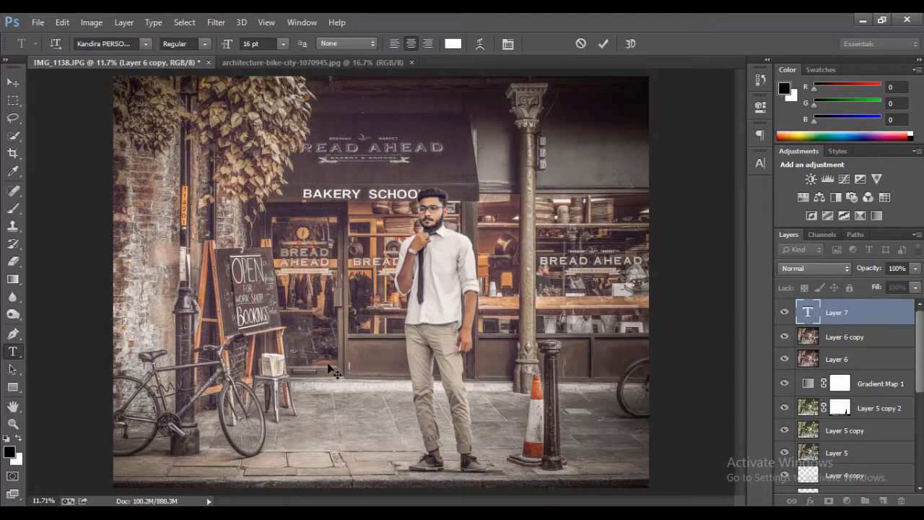
left_click(759, 164)
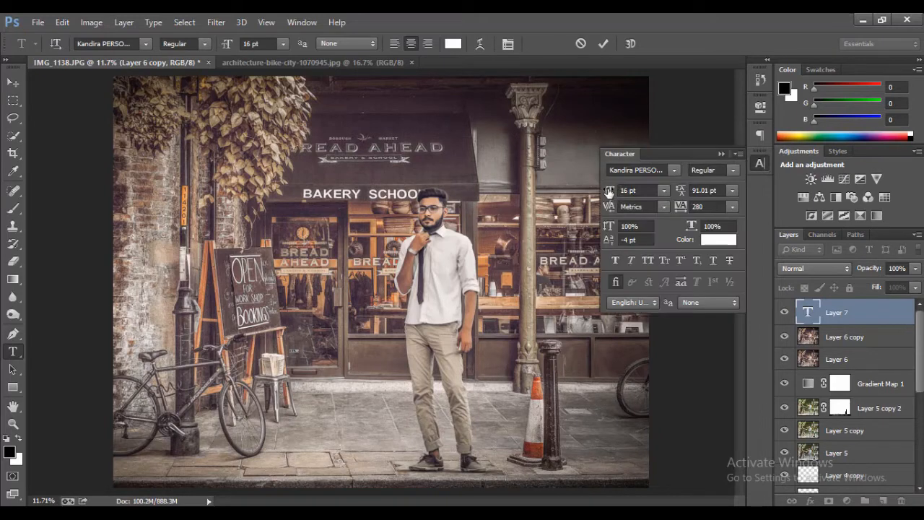
Step: Try styling the "Gentleman" text at 323 pt in the Love Strong personal Use font with tracking 20
left_click_drag(609, 193, 811, 197)
left_click(673, 169)
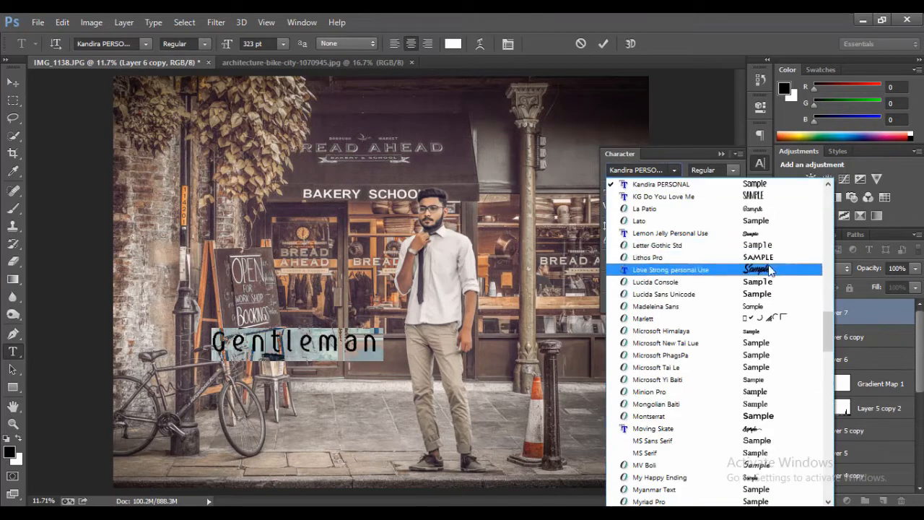
left_click(771, 269)
left_click_drag(463, 360, 485, 383)
left_click_drag(683, 207, 673, 222)
left_click(703, 244)
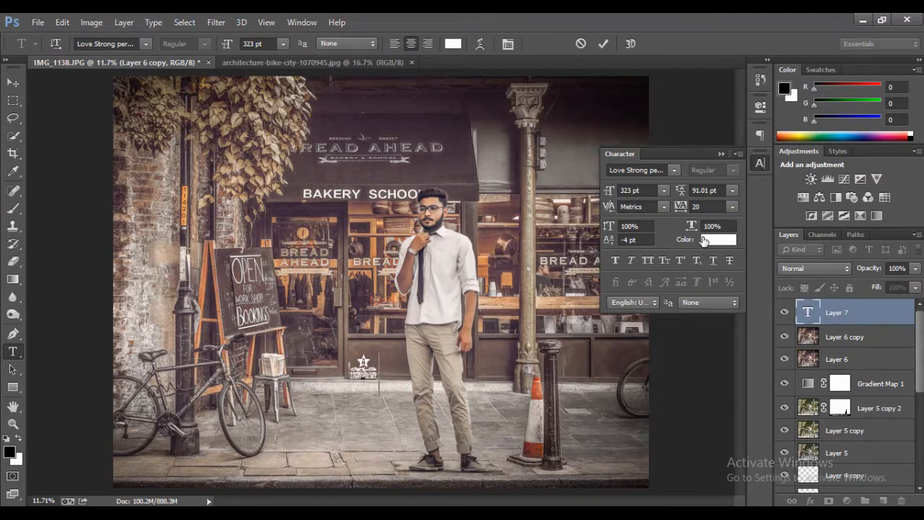
key("ctrl+z")
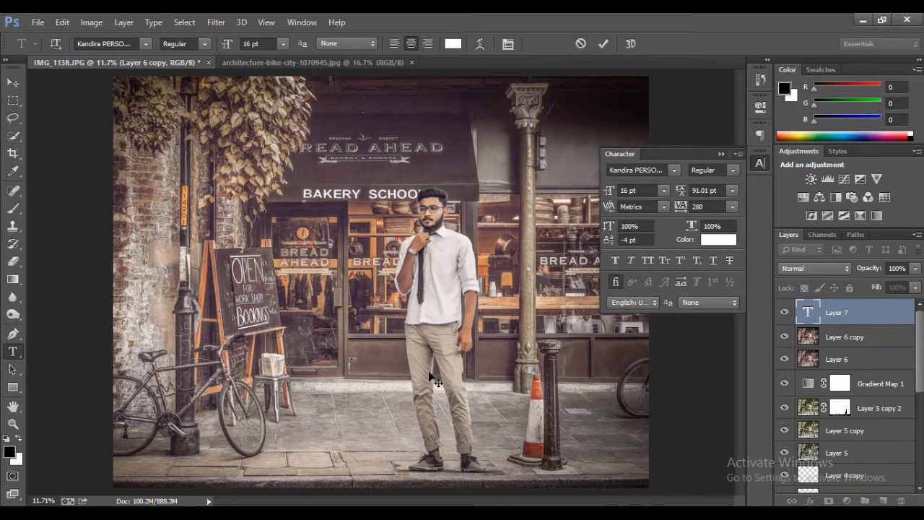
Step: Set the "Gentleman" text's tracking to 0 and its size to 454 pt
left_click(682, 208)
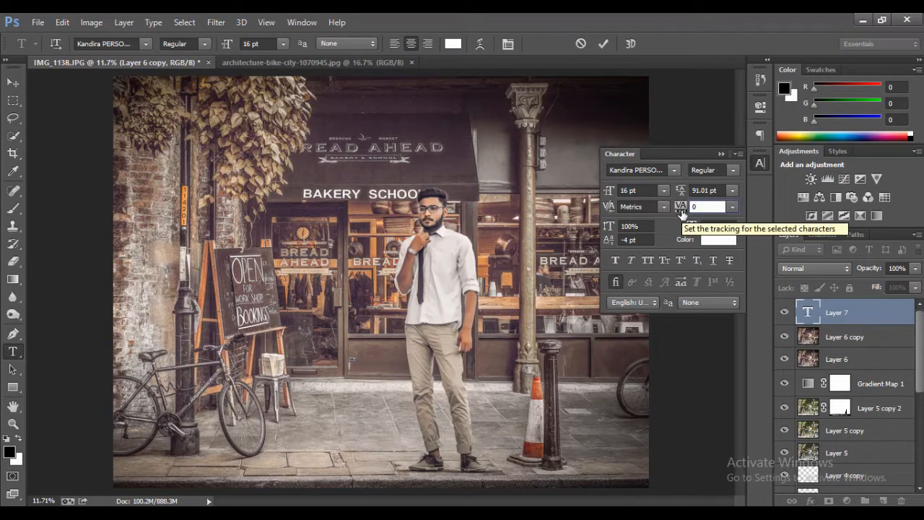
type("0")
key("Return")
type("454")
key("Return")
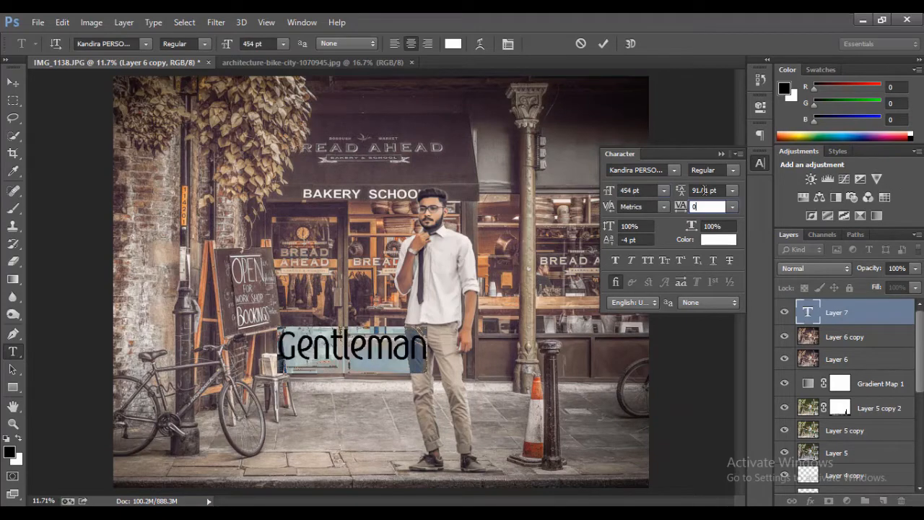
Step: Try the Lithos Pro and Love Strong personal Use fonts on "Gentleman" and settle on Moving Skate
left_click(673, 170)
left_click(654, 273)
left_click(675, 175)
key("Down")
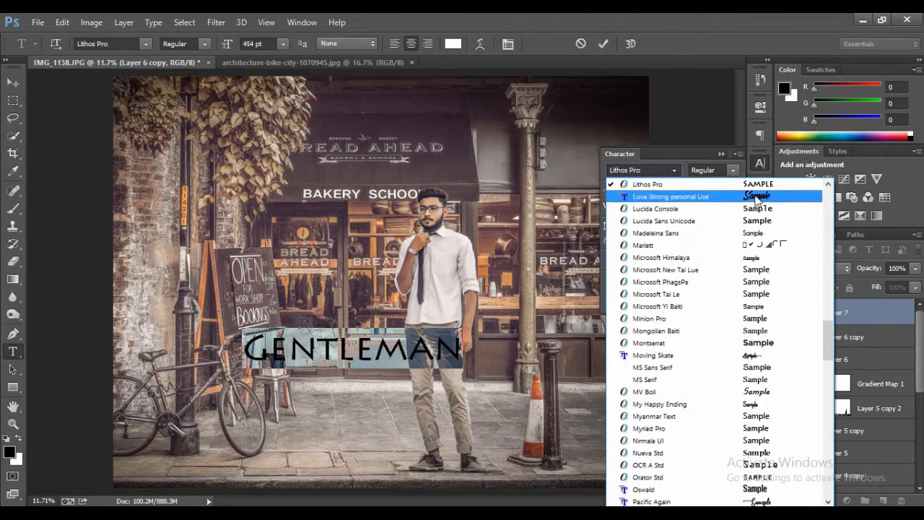
key("Return")
left_click(674, 171)
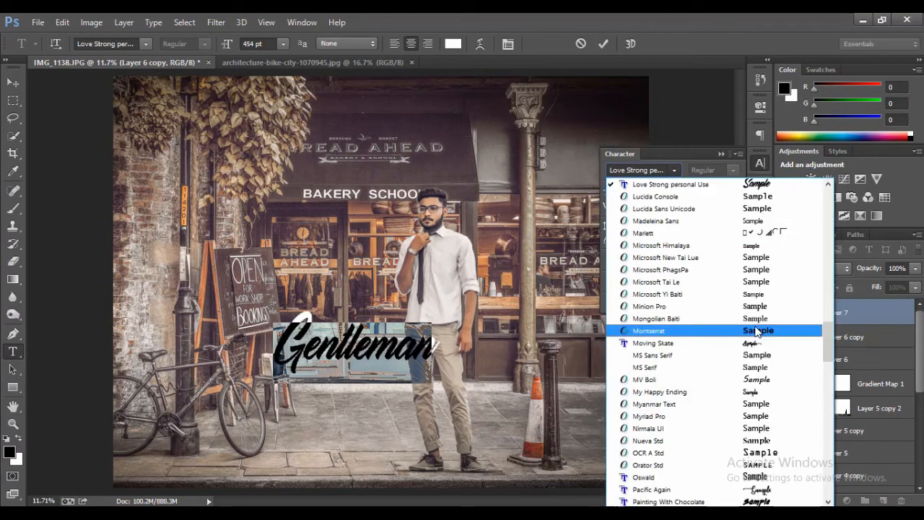
left_click(754, 342)
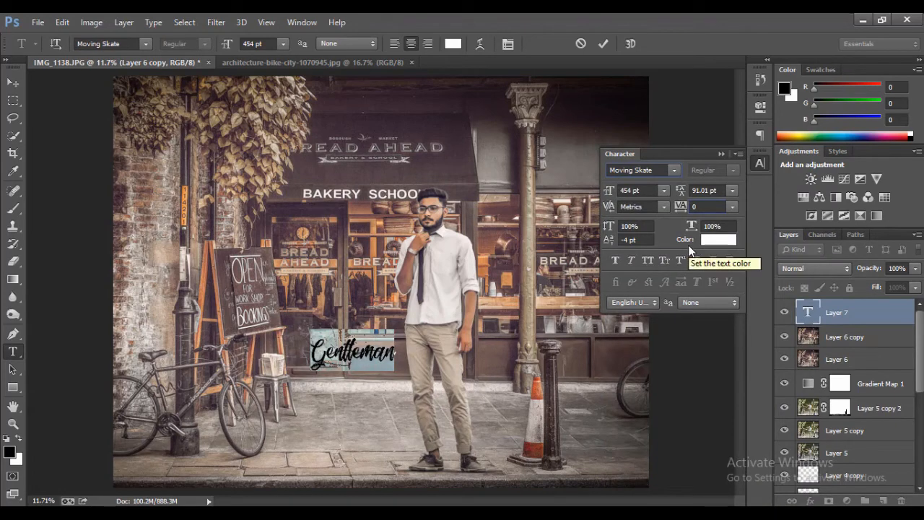
Step: Enlarge the "Gentleman" text to 599 pt and position it between the chalkboard and the man
left_click_drag(609, 190, 685, 191)
left_click_drag(534, 433, 498, 433)
left_click(603, 44)
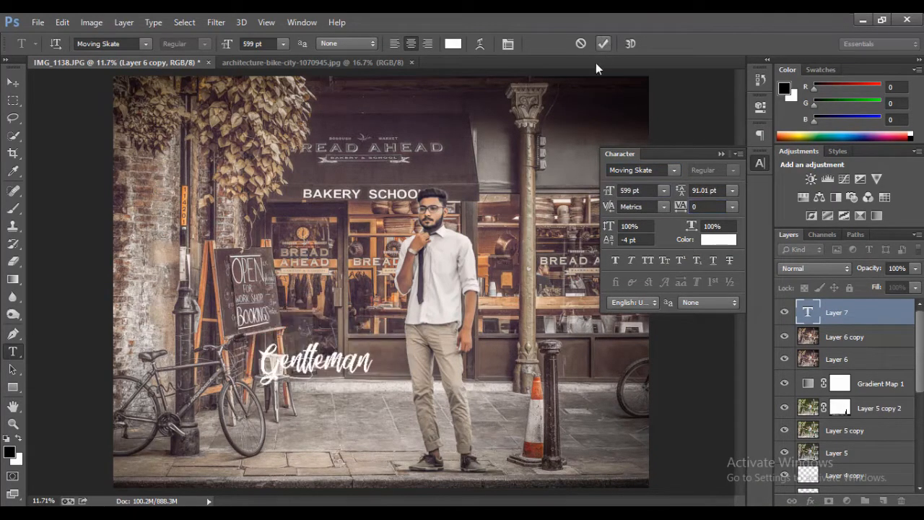
left_click(13, 82)
left_click_drag(354, 367, 376, 368)
Step: Change the "Gentleman" text colour to black and move it down onto the pavement beside the man's legs
left_click(722, 240)
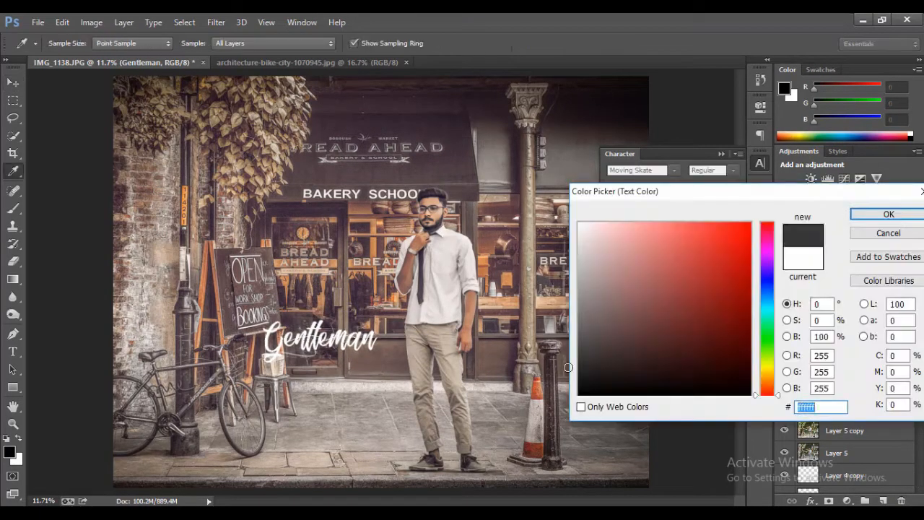
left_click(568, 367)
left_click(889, 214)
left_click_drag(423, 312, 471, 378)
Step: Add a text layer above Layer 6 copy reading "Concept | Styling | Photograpy | Artwork | Dp Graphic Production"
left_click(842, 339)
left_click(13, 351)
left_click(302, 383)
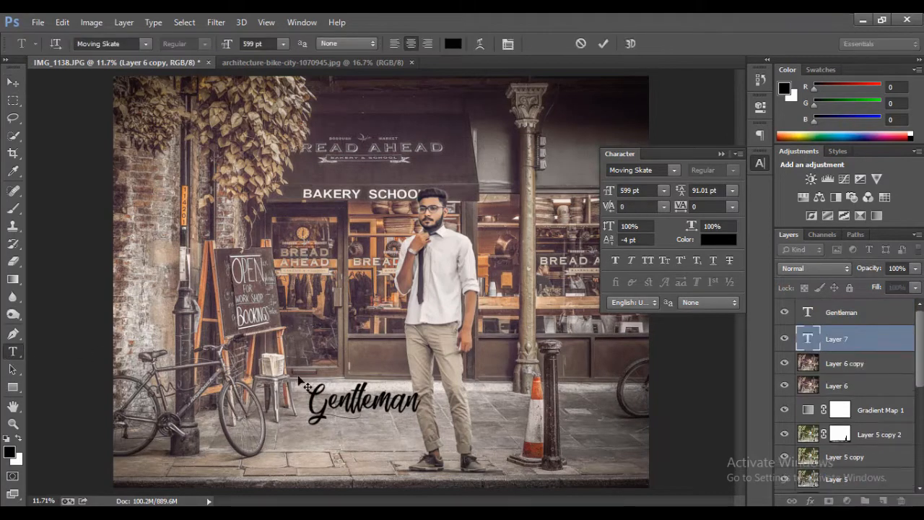
type("Gonc")
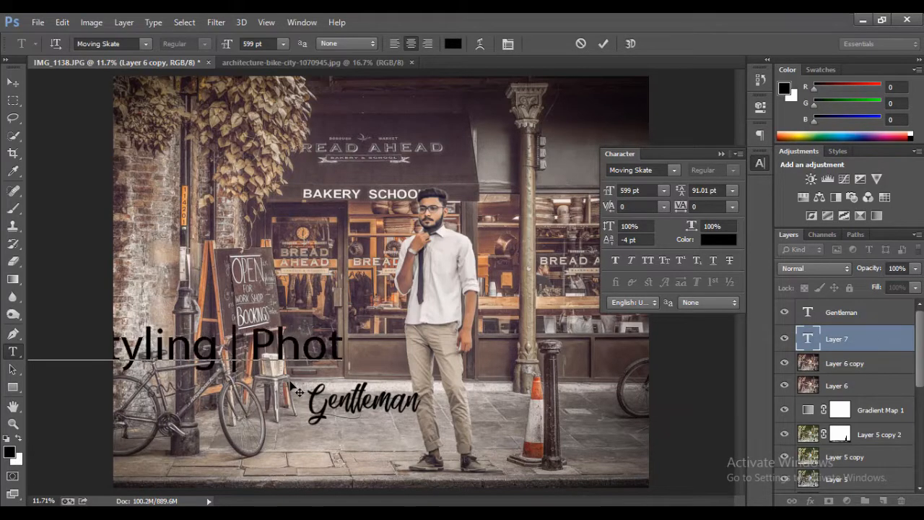
type("ograpy | A")
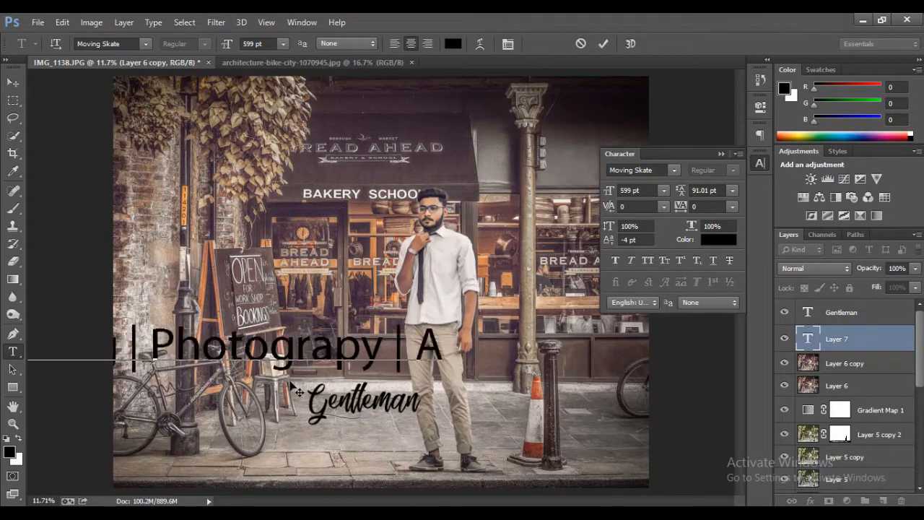
type("rtwork | D")
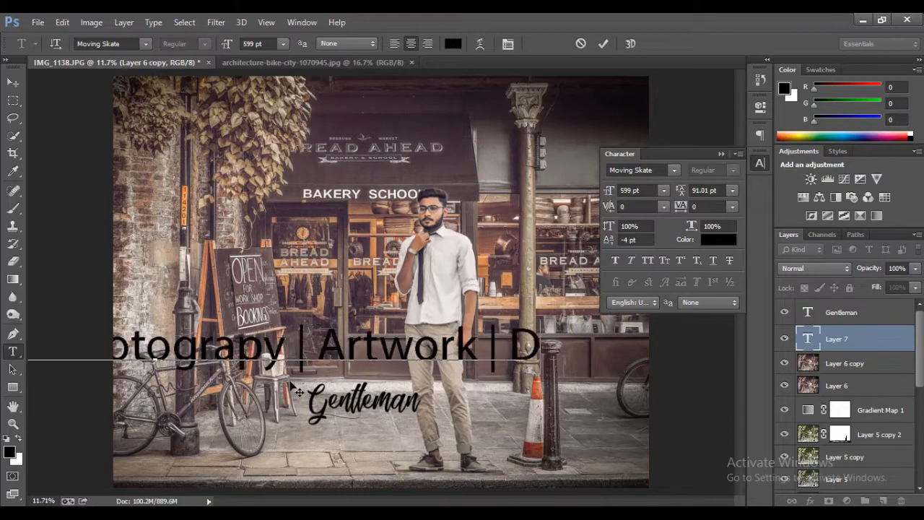
type("p Graphic P")
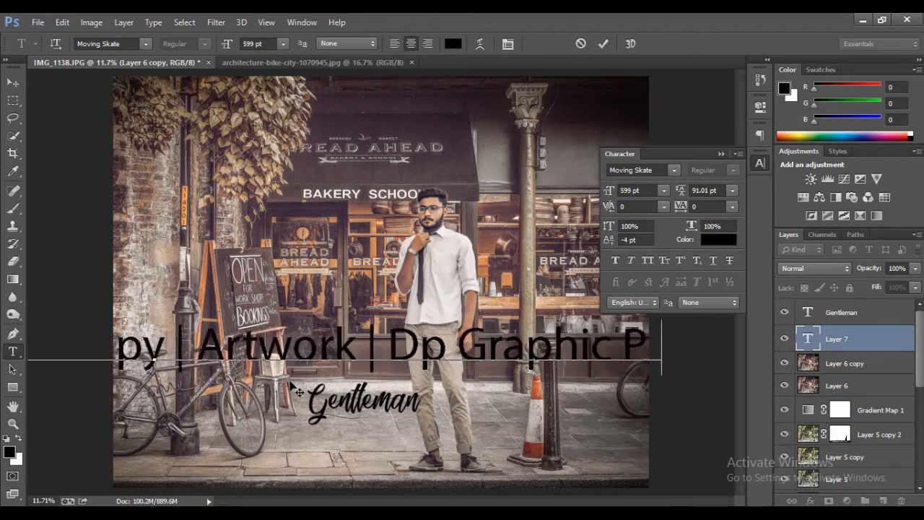
type("rodu")
Step: Switch the whole tagline to a flowing script font and set its size to 50 pt
key("ctrl+a")
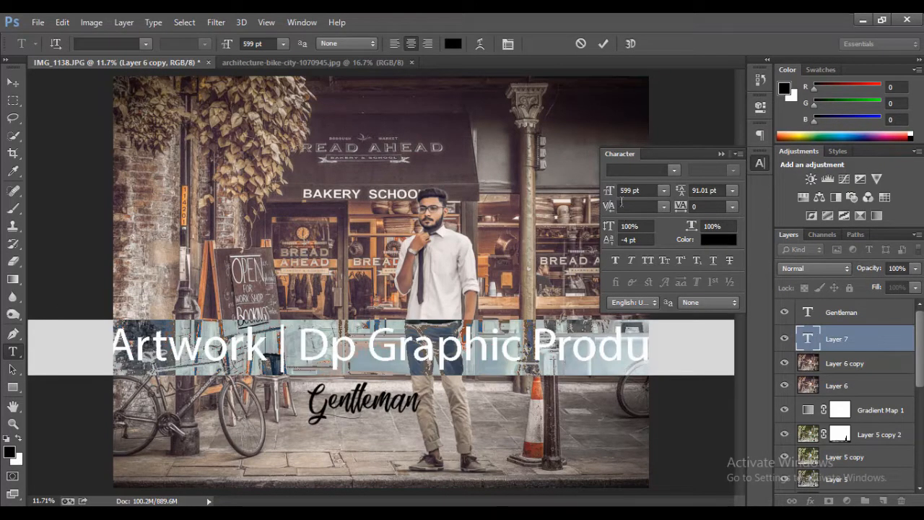
left_click(639, 170)
scroll(650, 303, "up", 3)
left_click(638, 224)
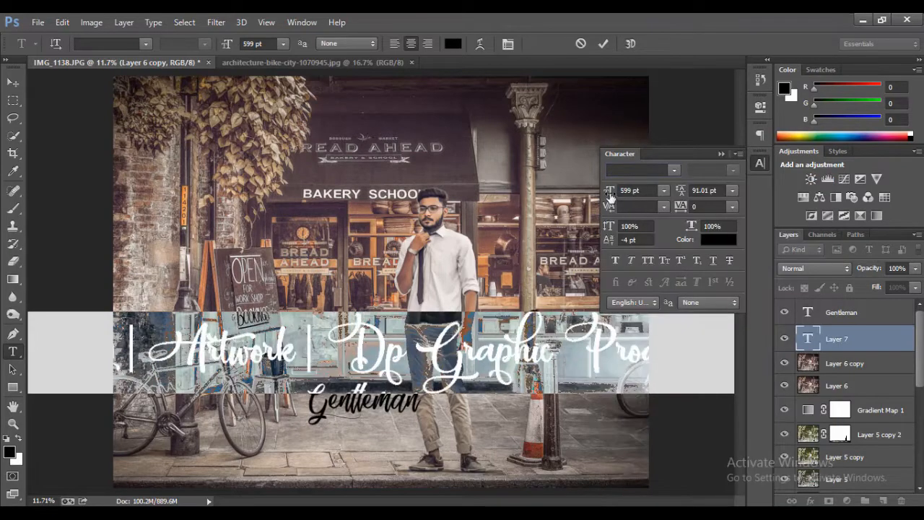
left_click_drag(610, 196, 380, 463)
left_click_drag(607, 193, 364, 468)
Step: Set the tagline's tracking to 260 and place it directly beneath the "Gentleman" text
left_click_drag(680, 212, 694, 210)
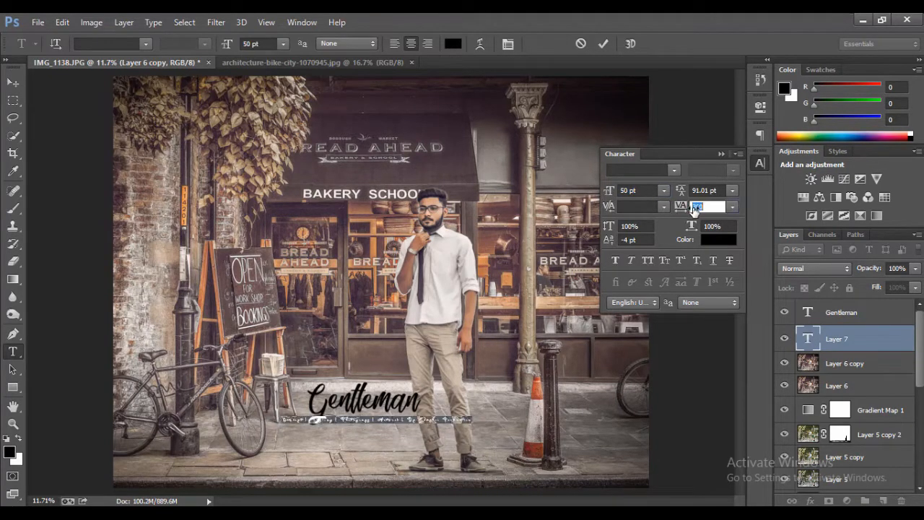
left_click_drag(398, 466, 430, 456)
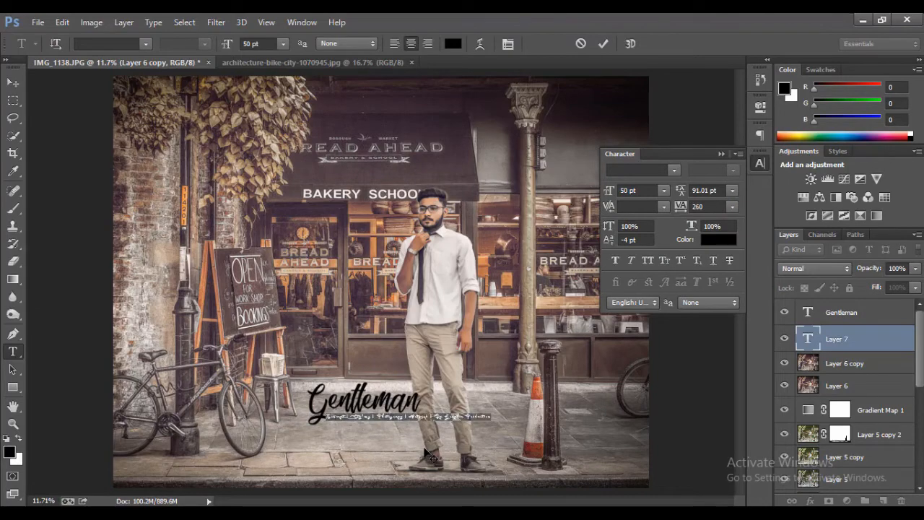
left_click(602, 44)
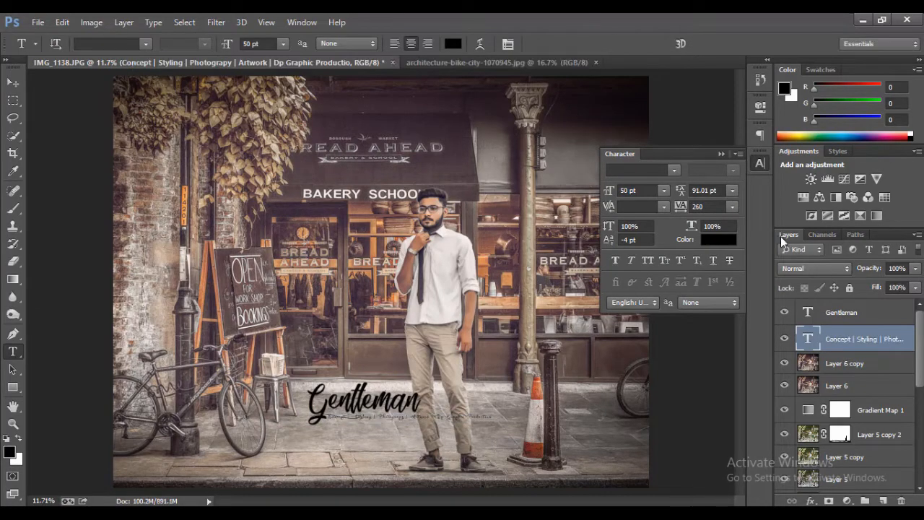